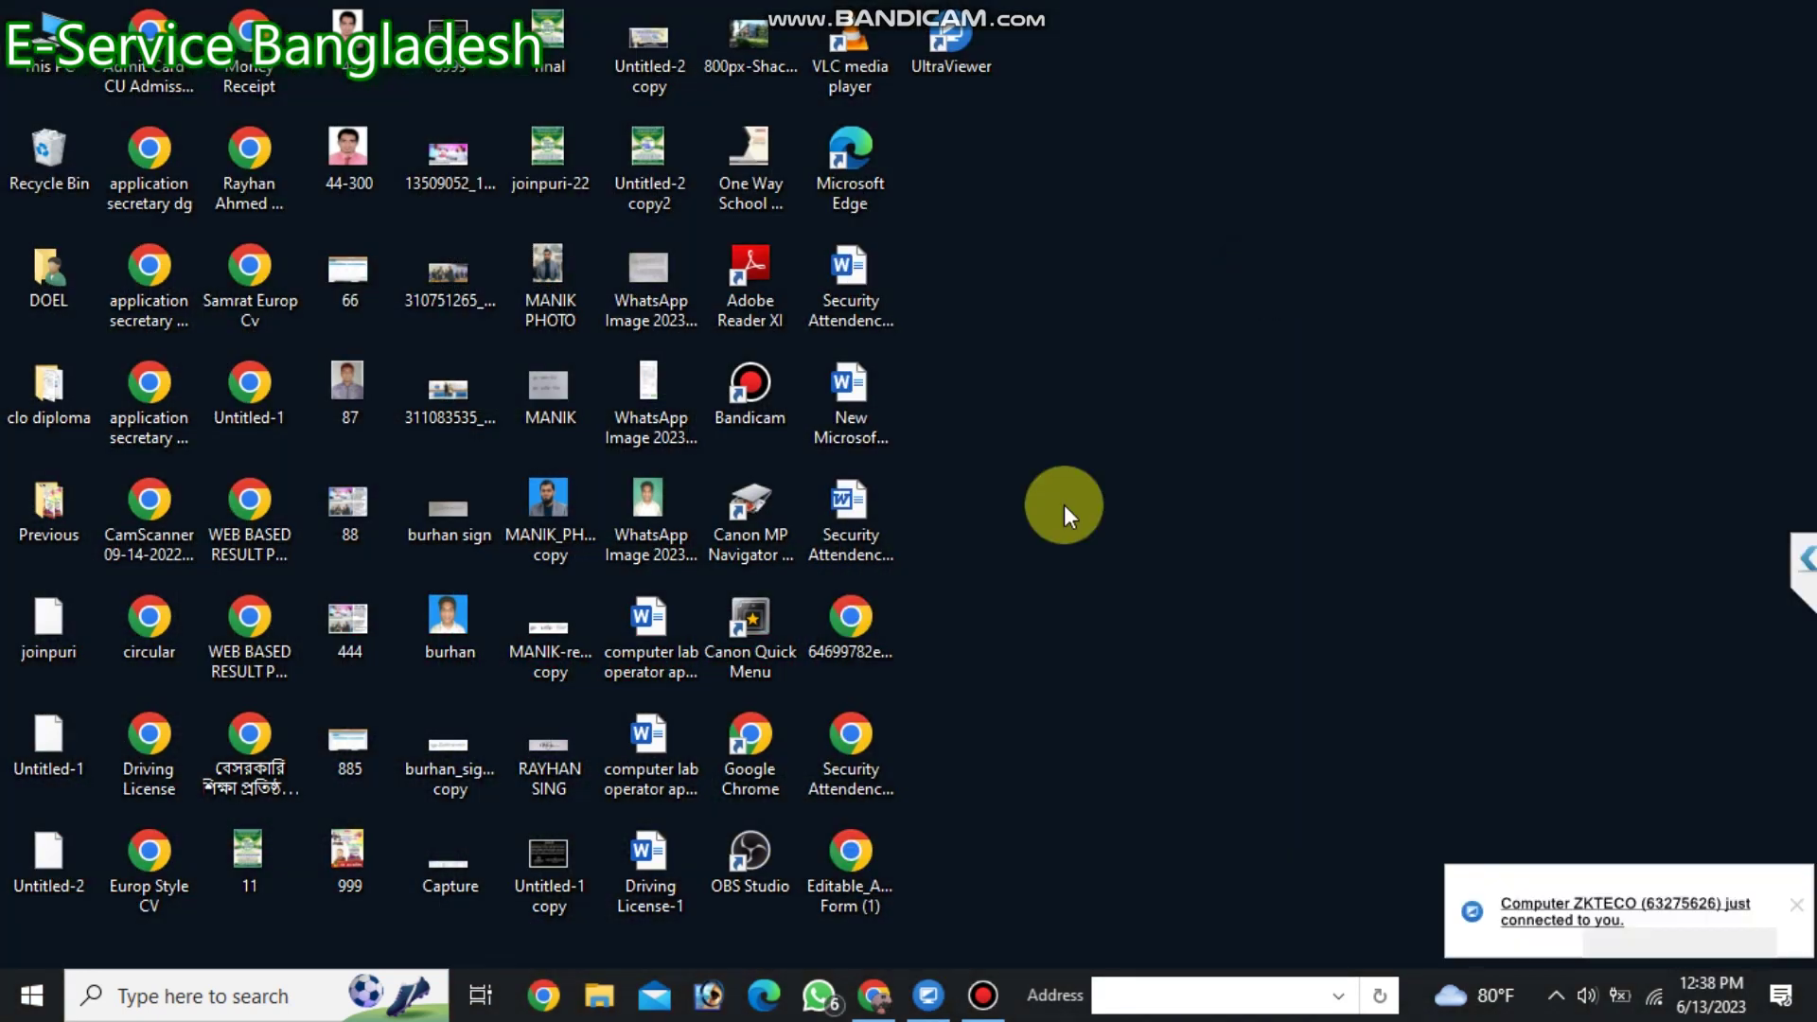
Refresh the desktop, launch Chrome and dismiss its profile picker.
right_click(1083, 339)
click(1145, 413)
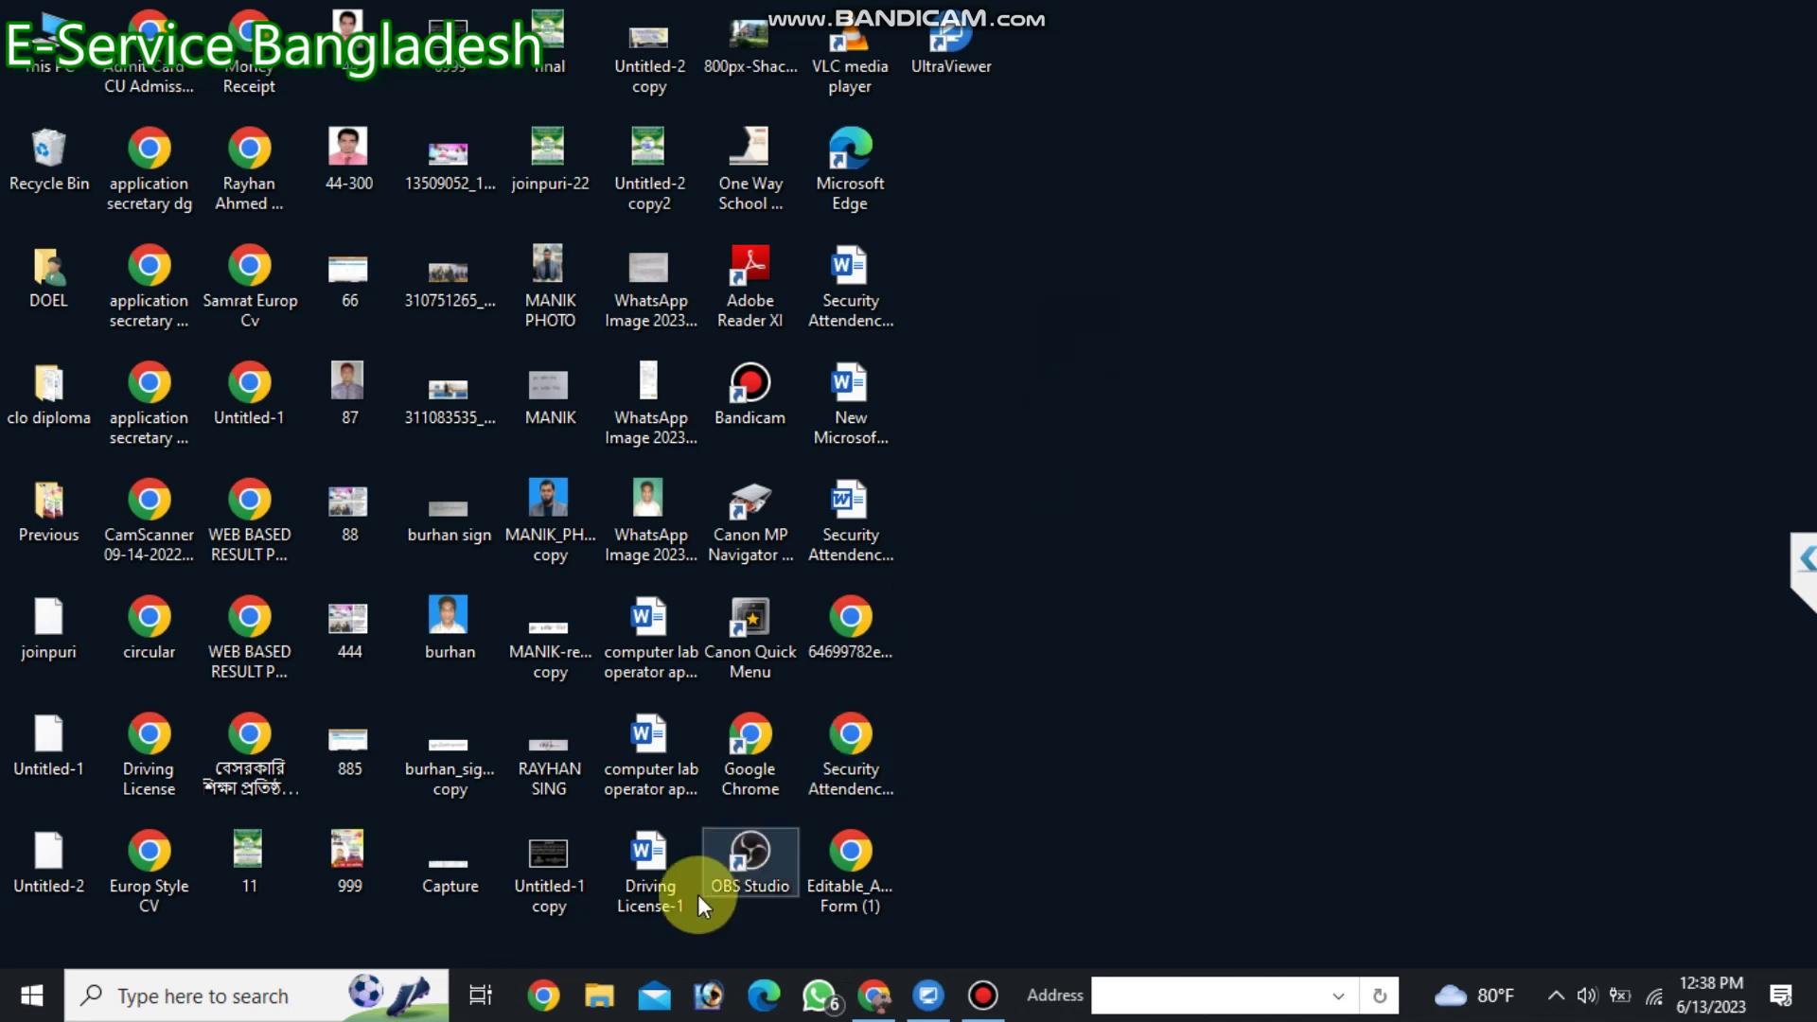
click(545, 995)
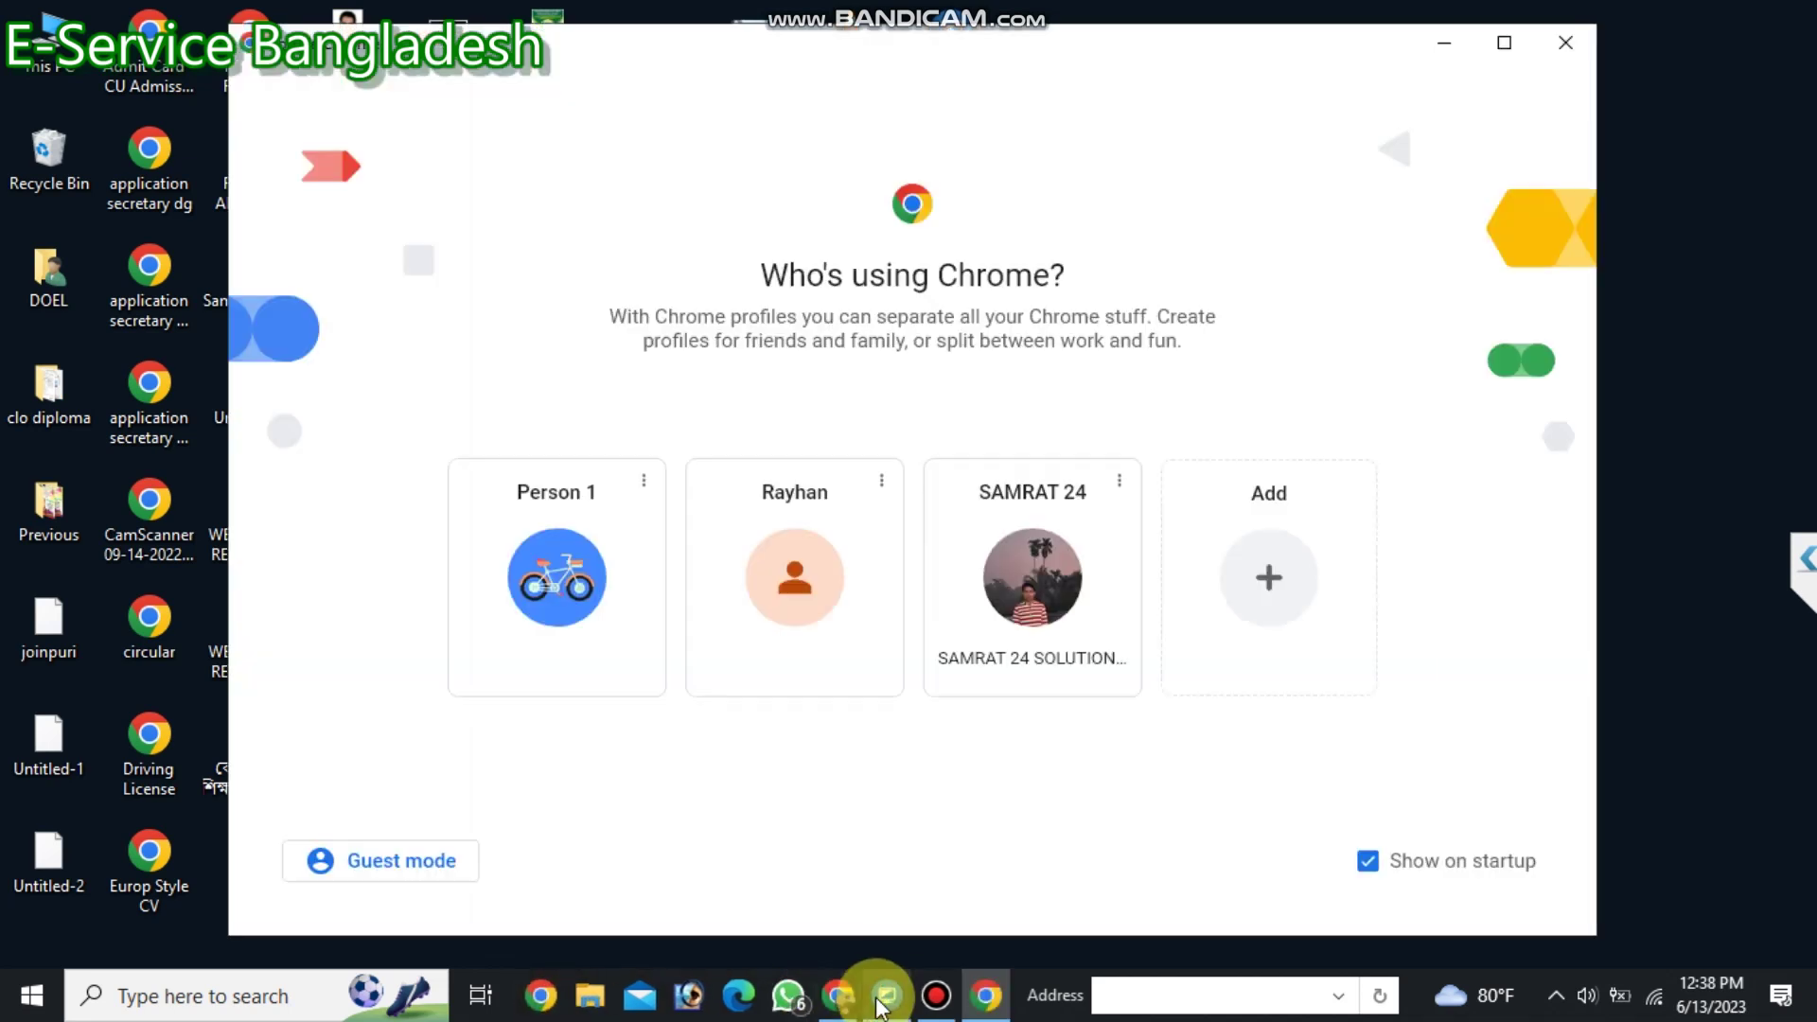
mouse_move(880, 1003)
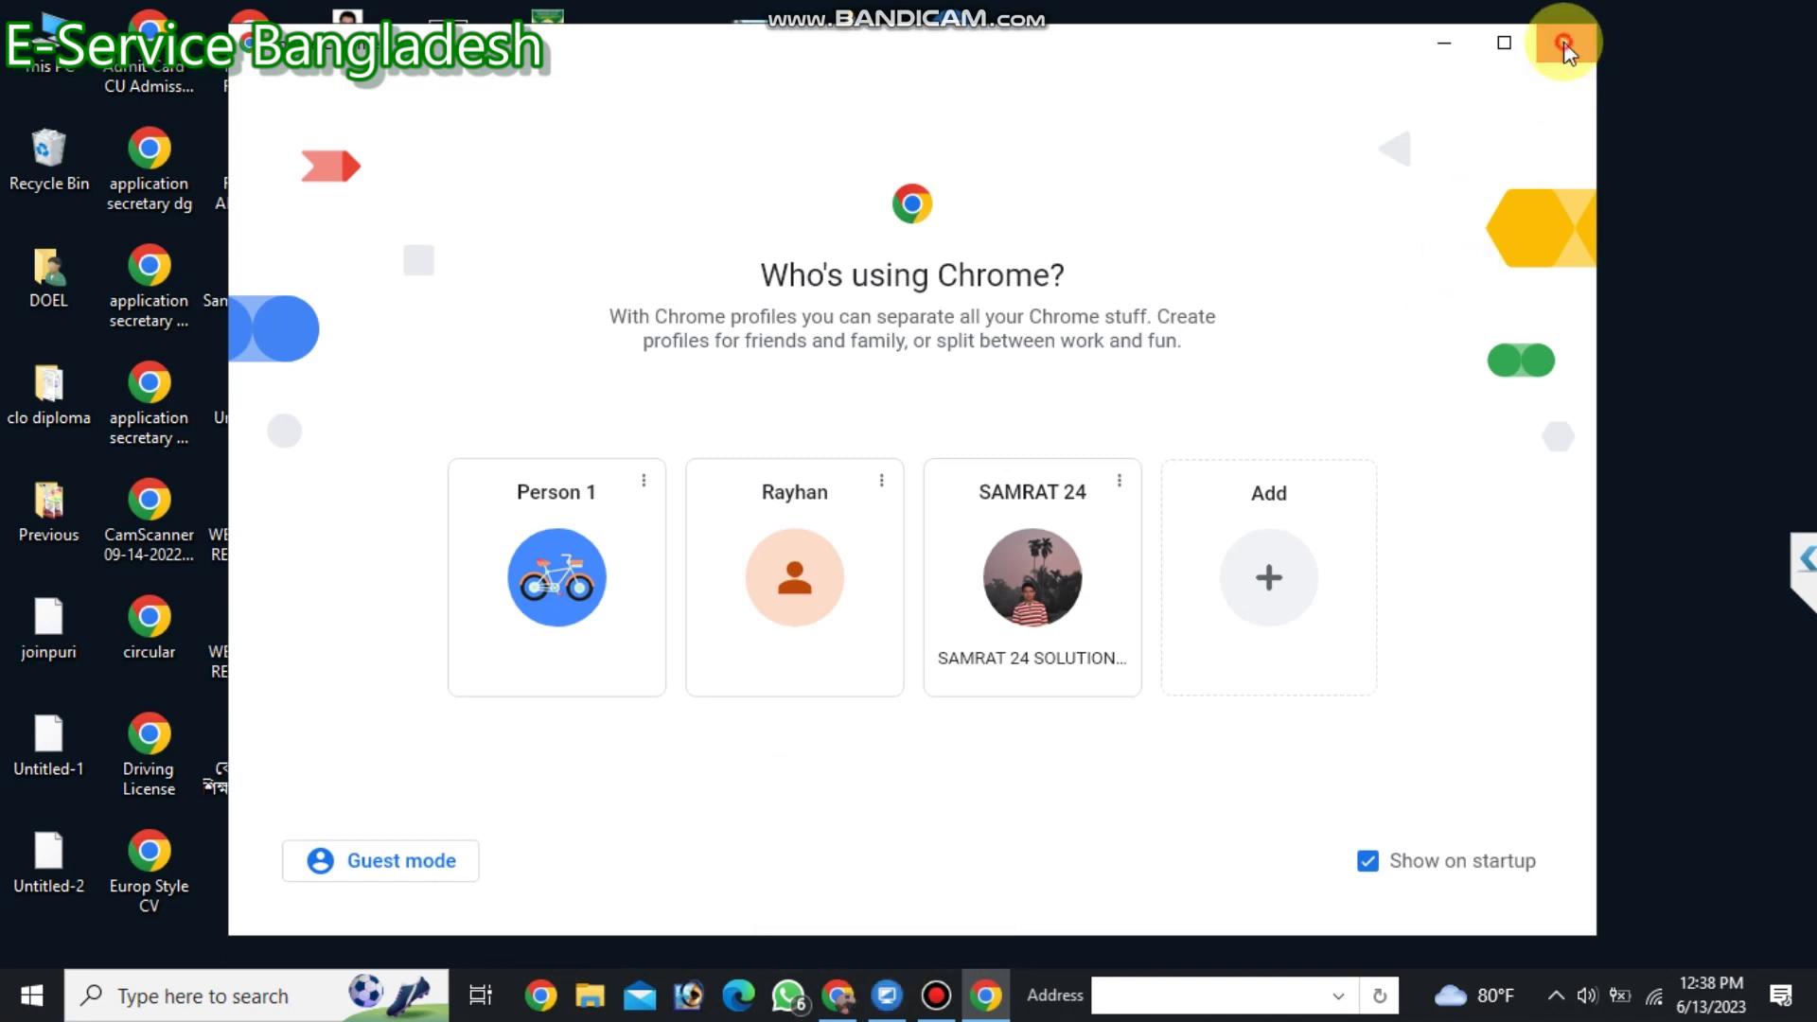
click(1564, 43)
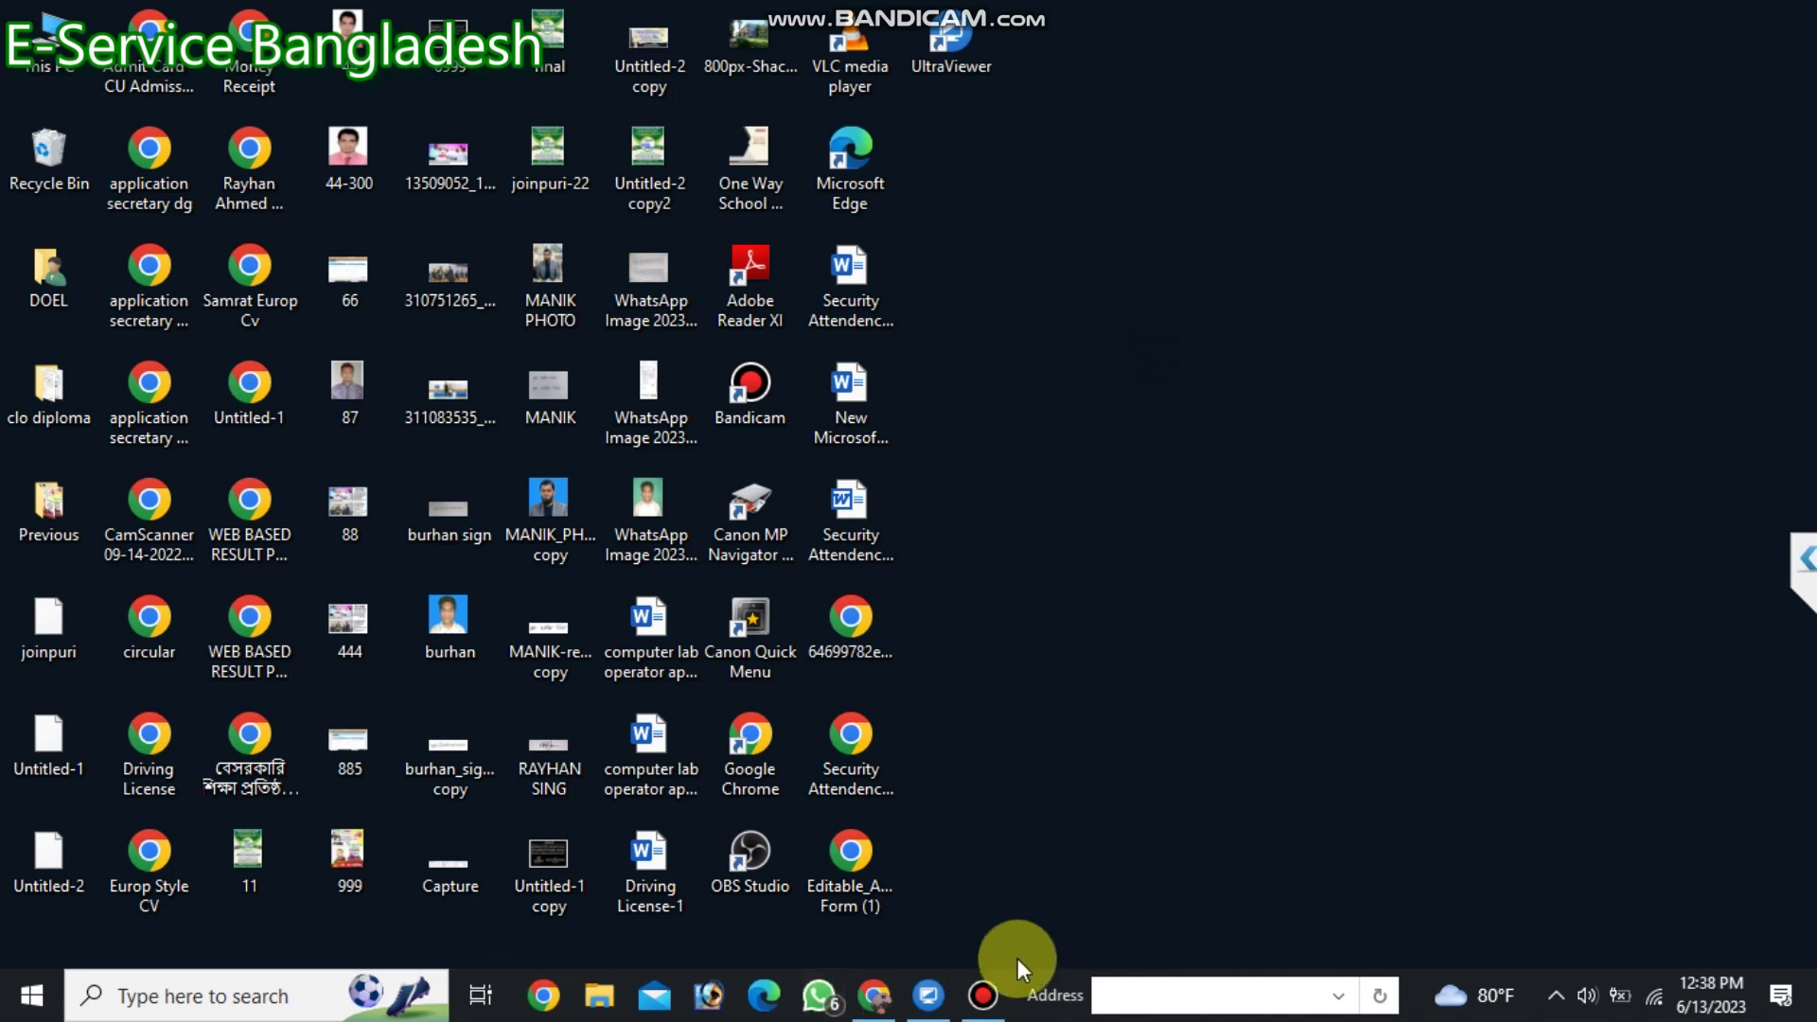
Load the pasted Google Drive link in the UltraViewer window and download ZKT TIME ATTENDANCE SOFTWARE.rar anyway.
right_click(872, 1004)
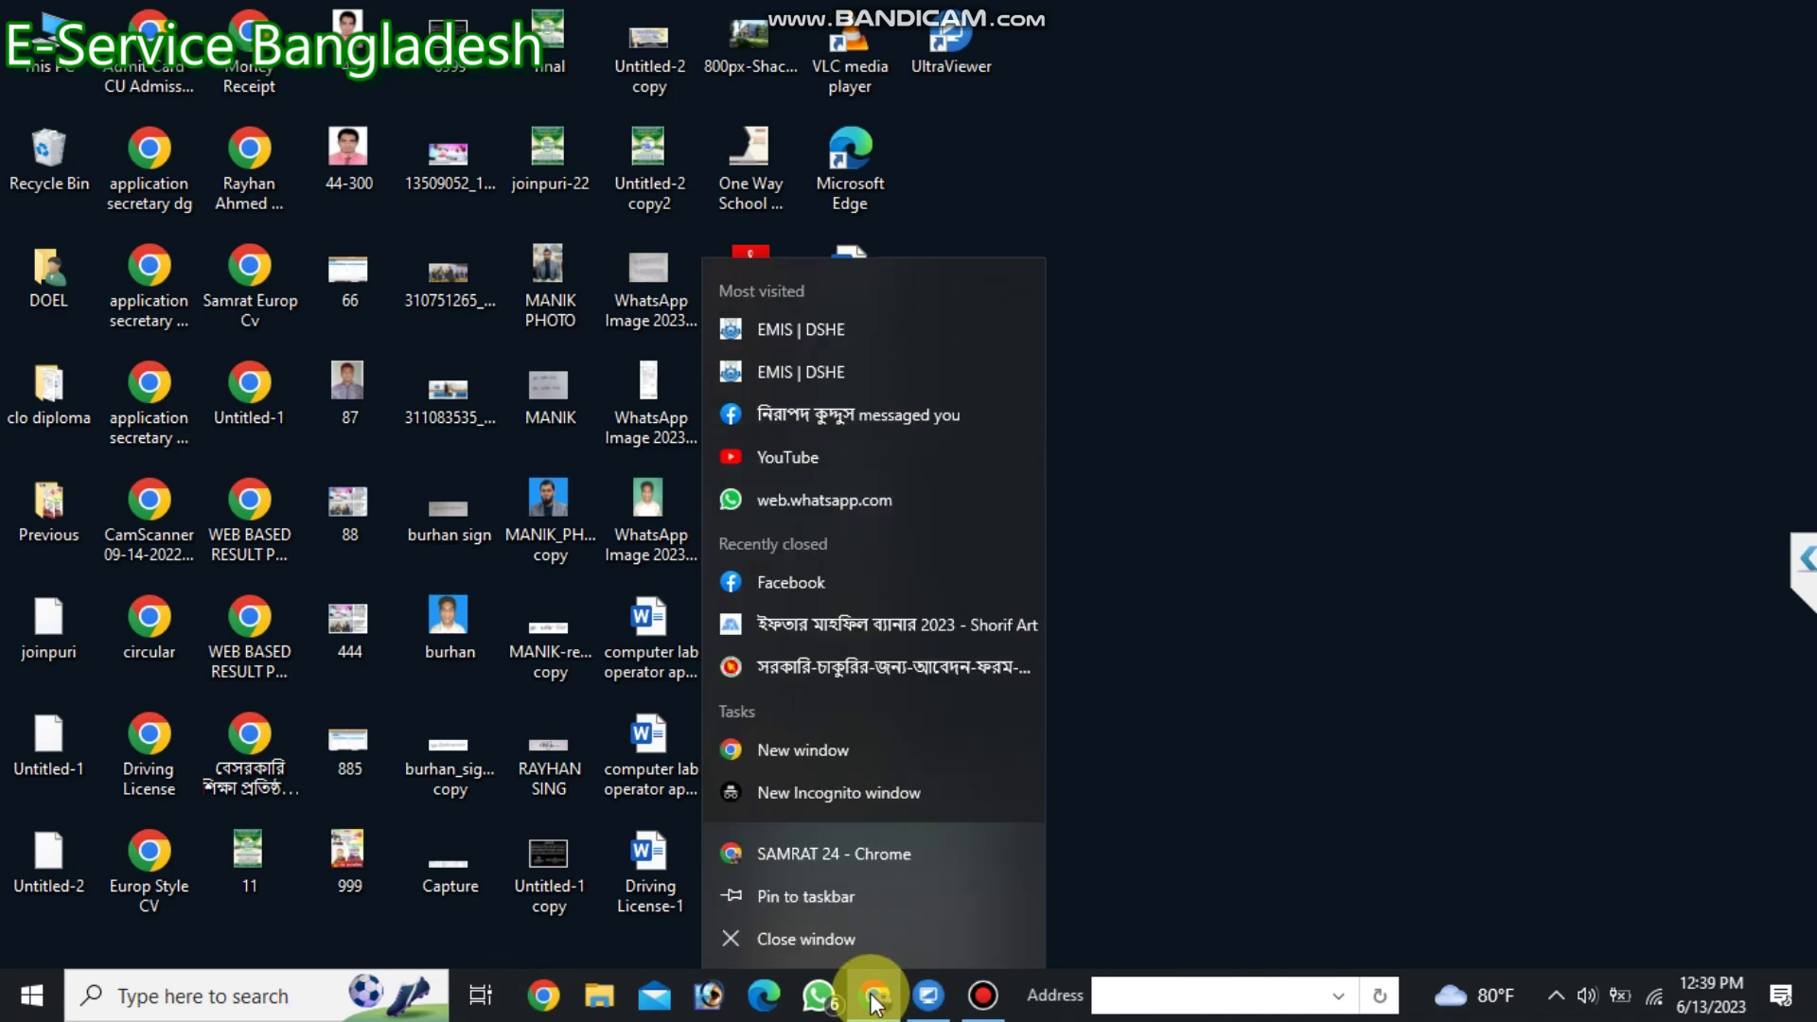
click(871, 989)
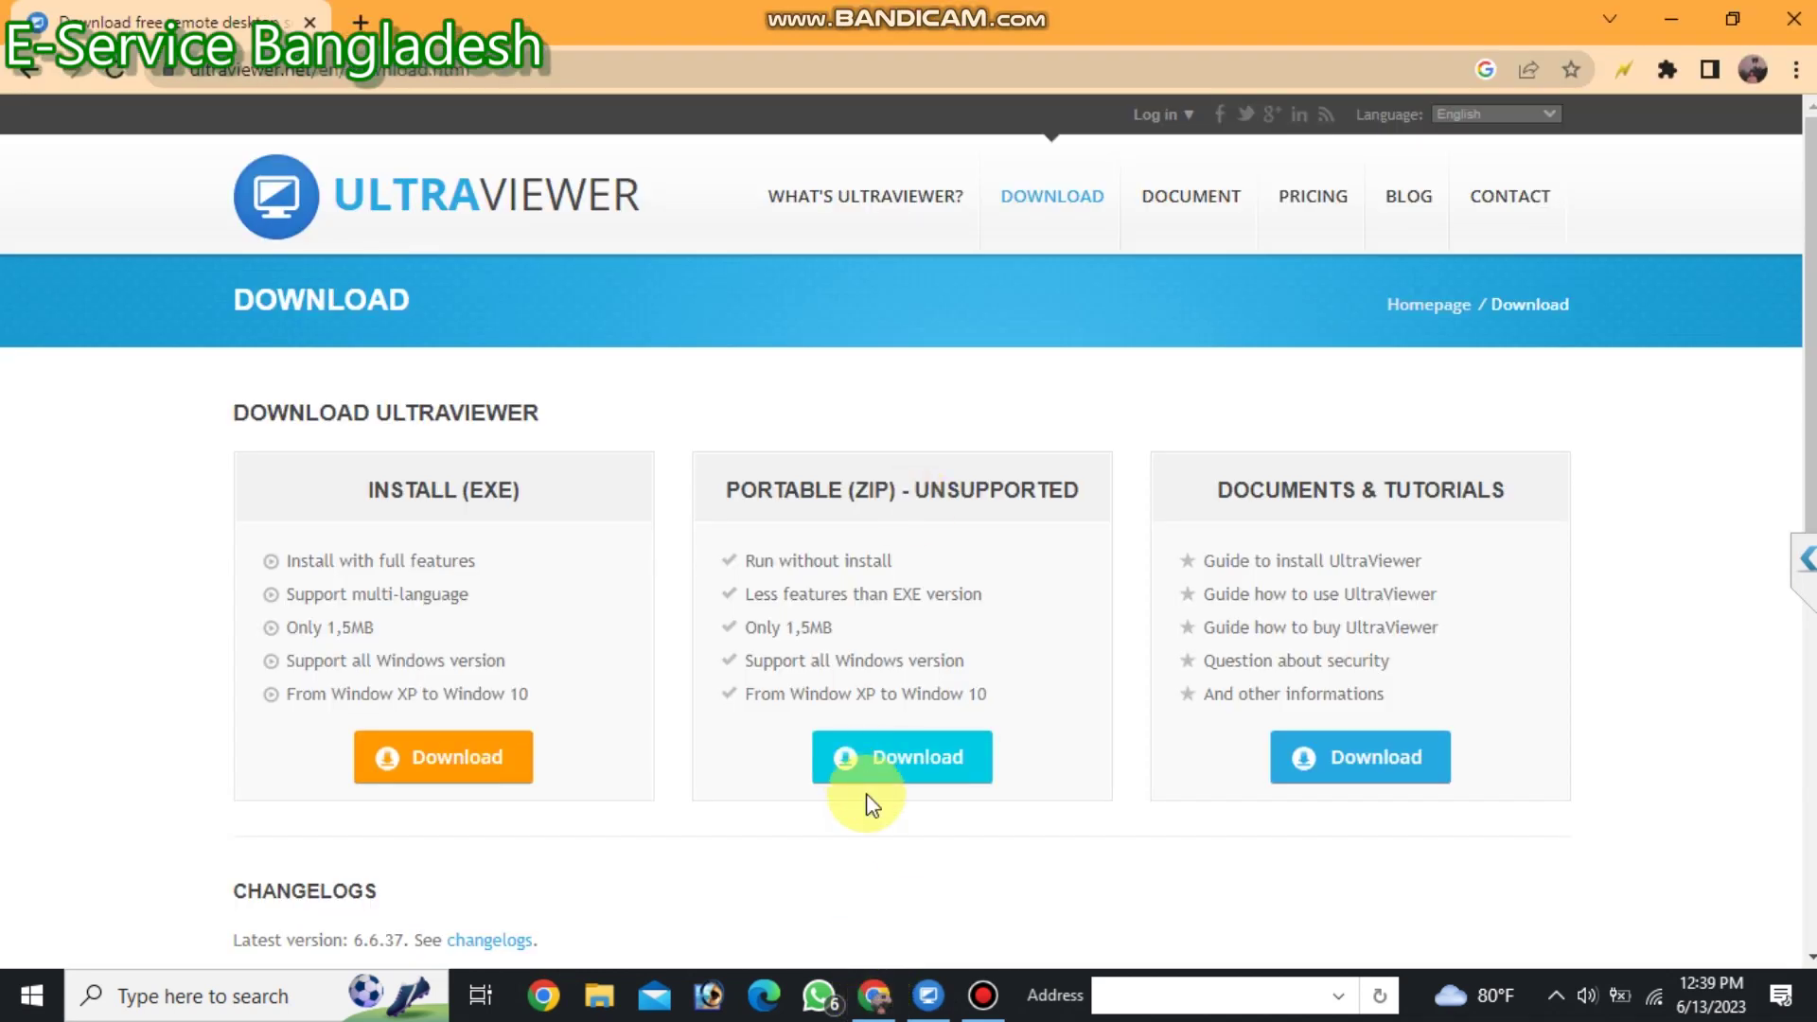
click(497, 71)
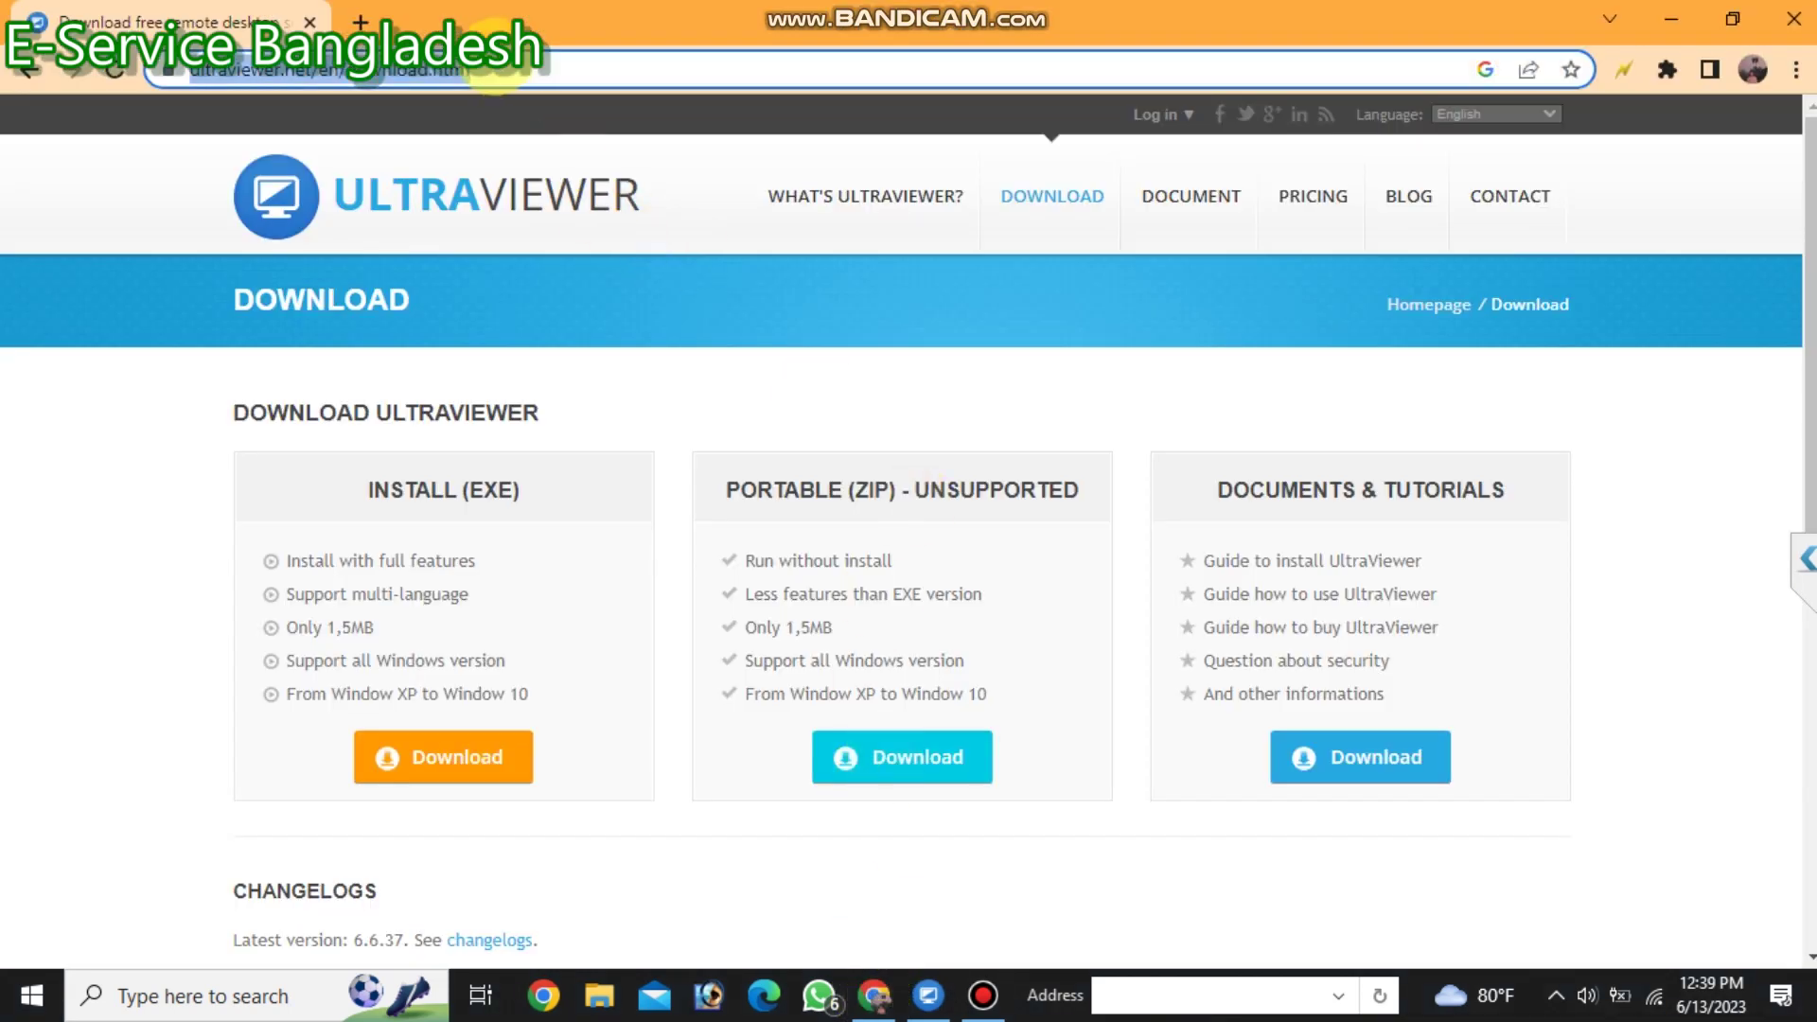
key(Return)
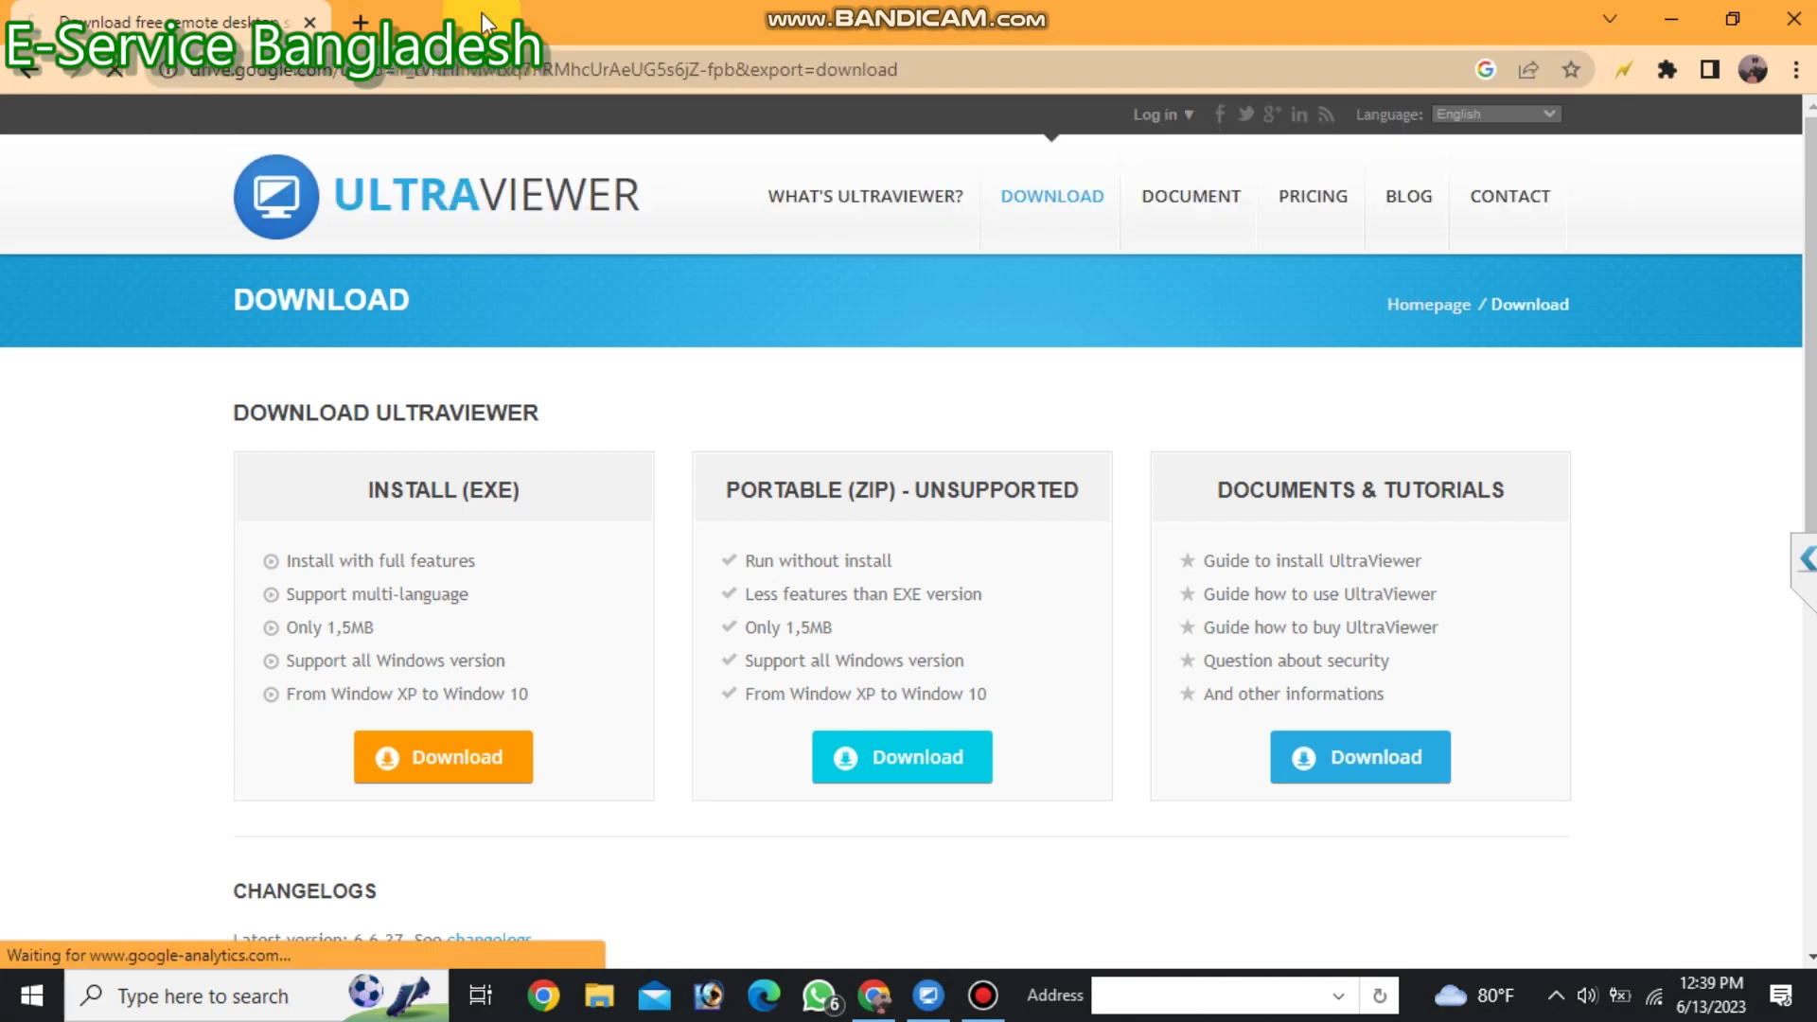
click(689, 315)
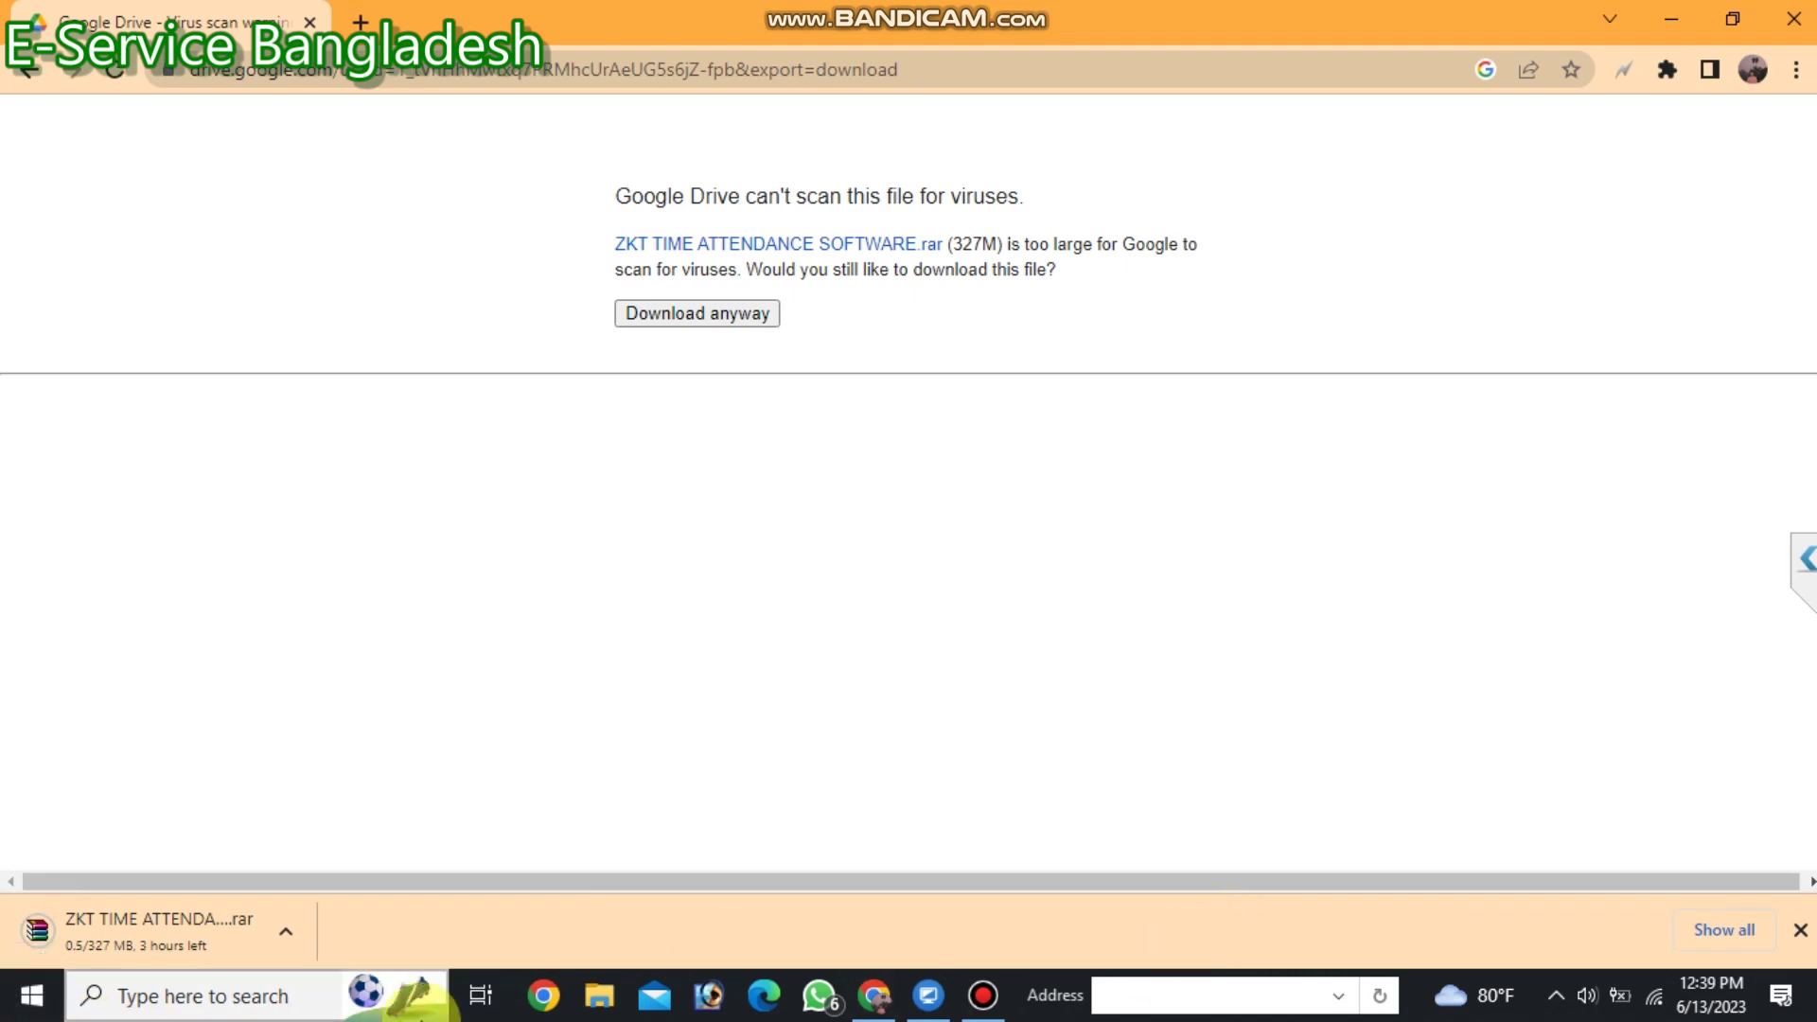
Open Network & Internet settings from the Wi-Fi tray icon's menu.
right_click(1632, 986)
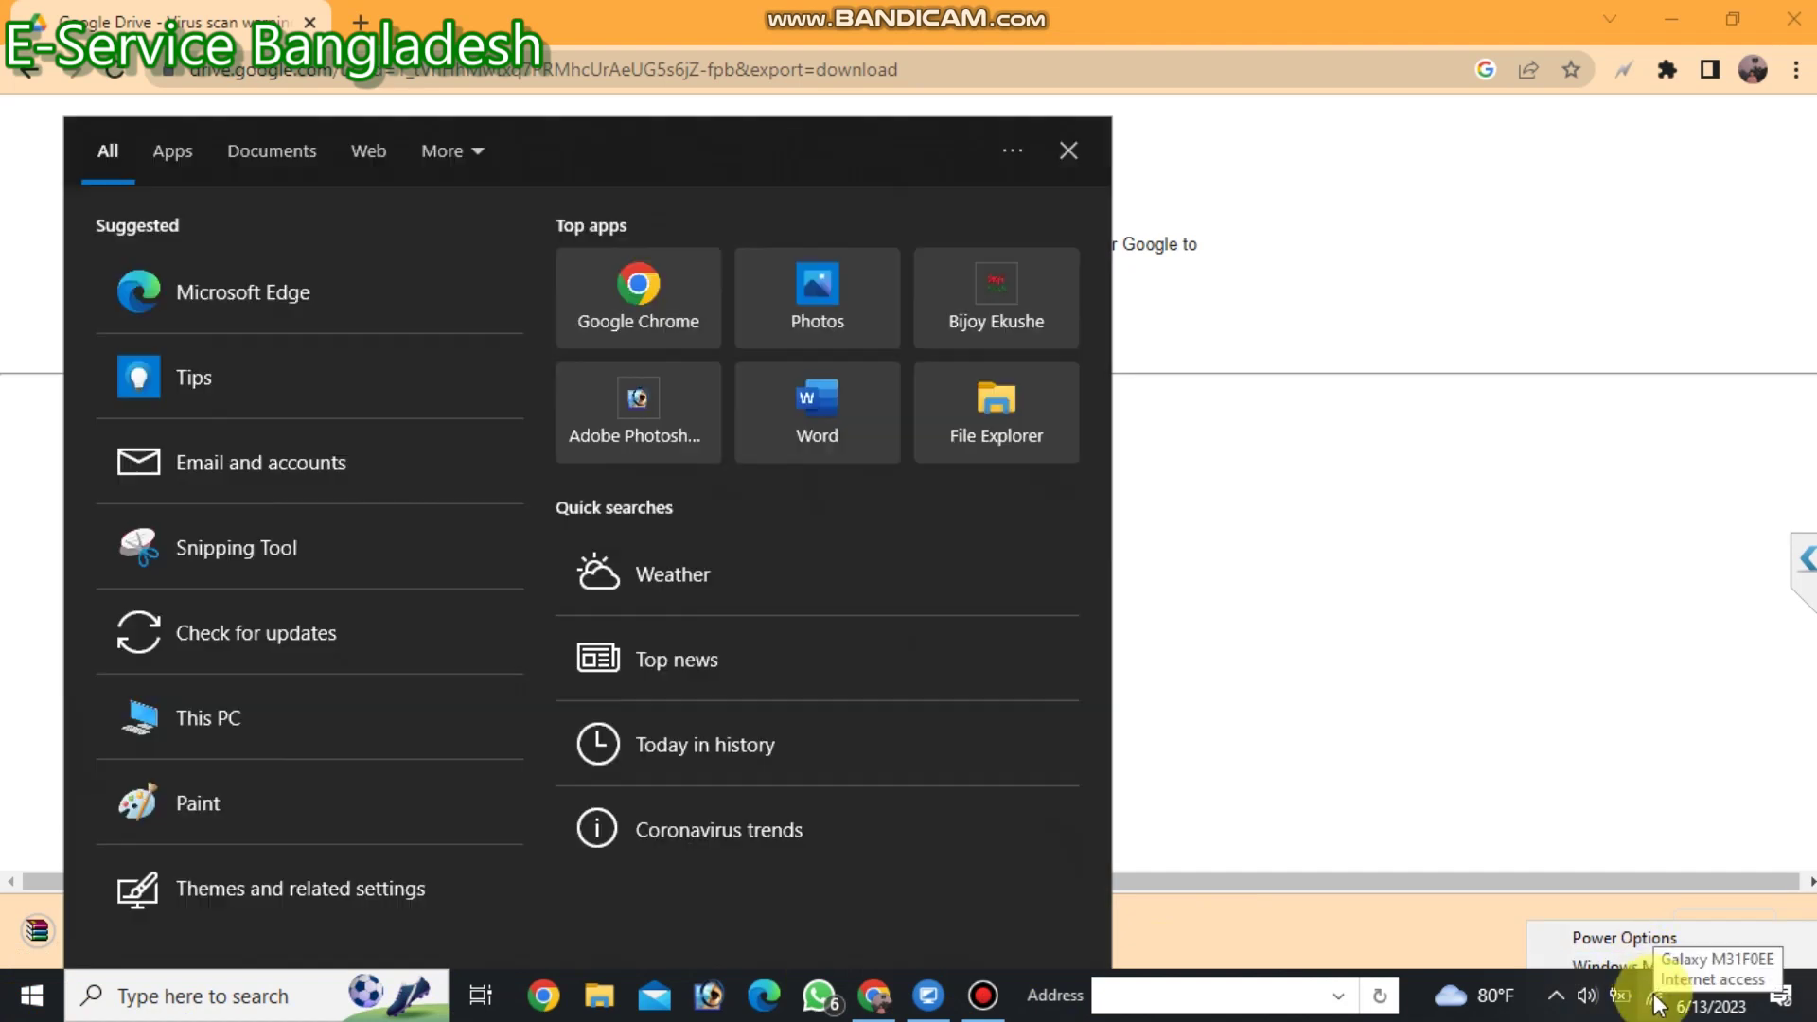
right_click(1656, 1001)
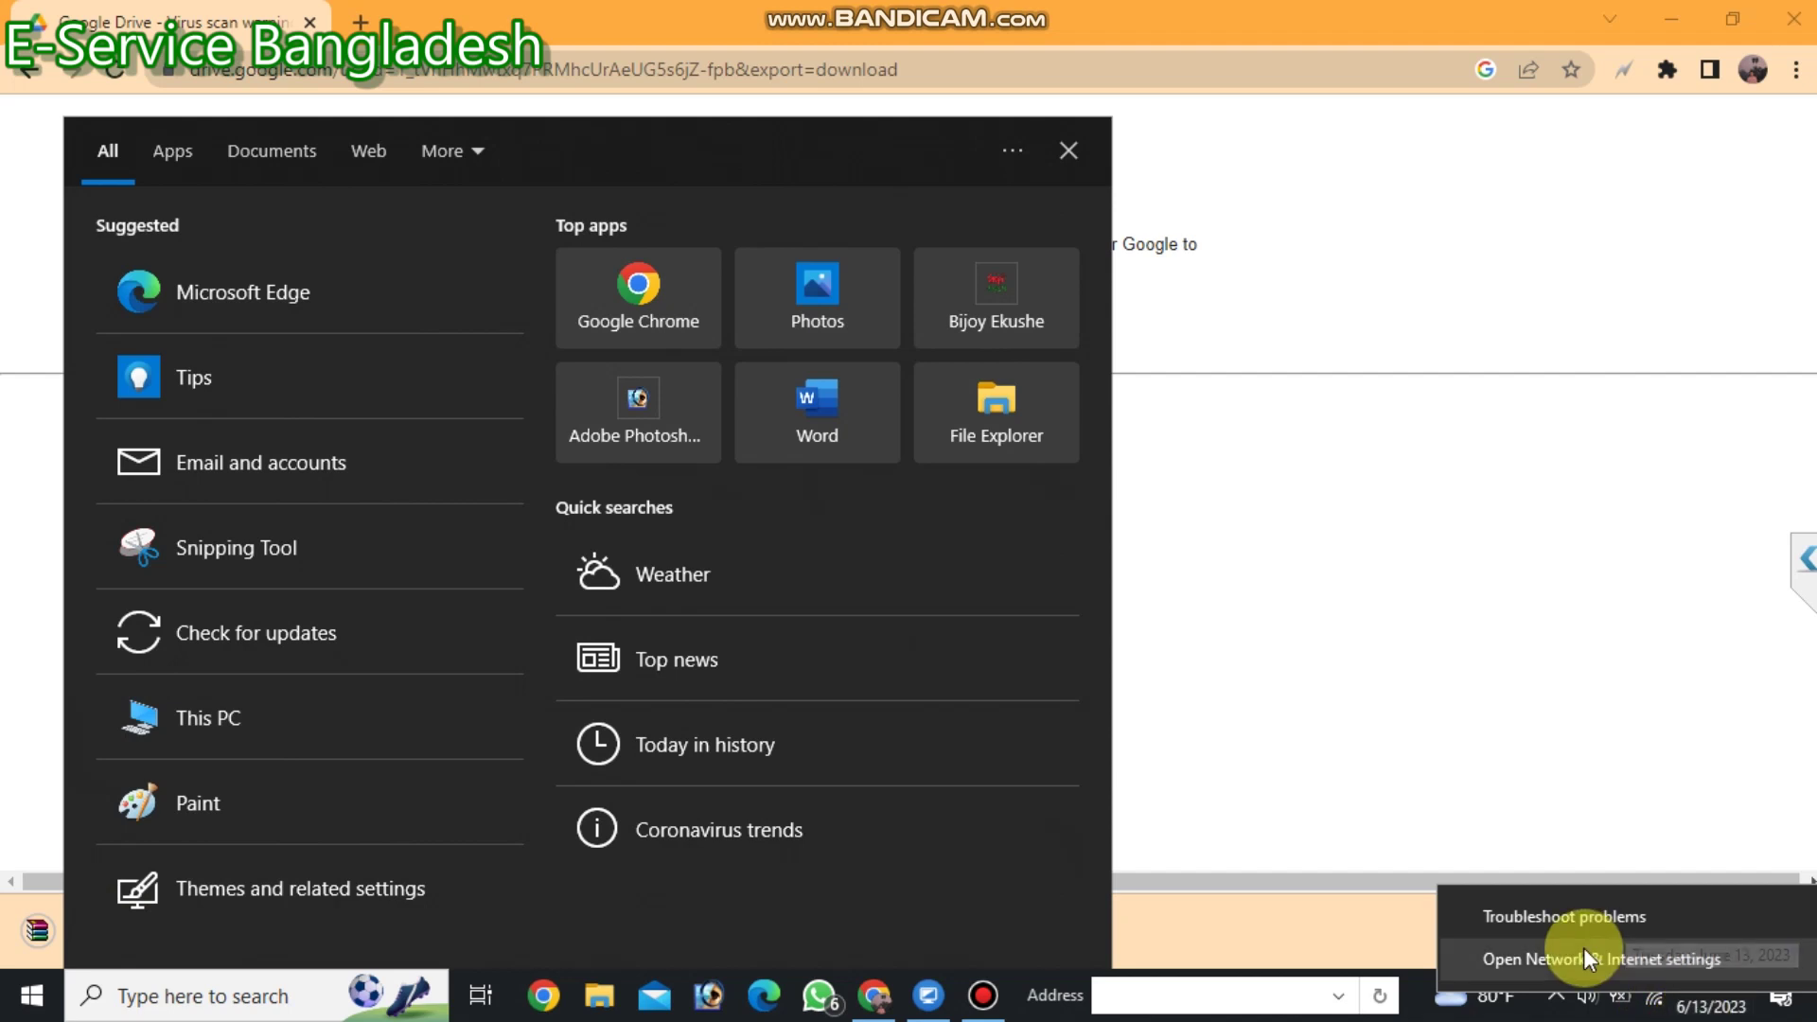
click(1582, 946)
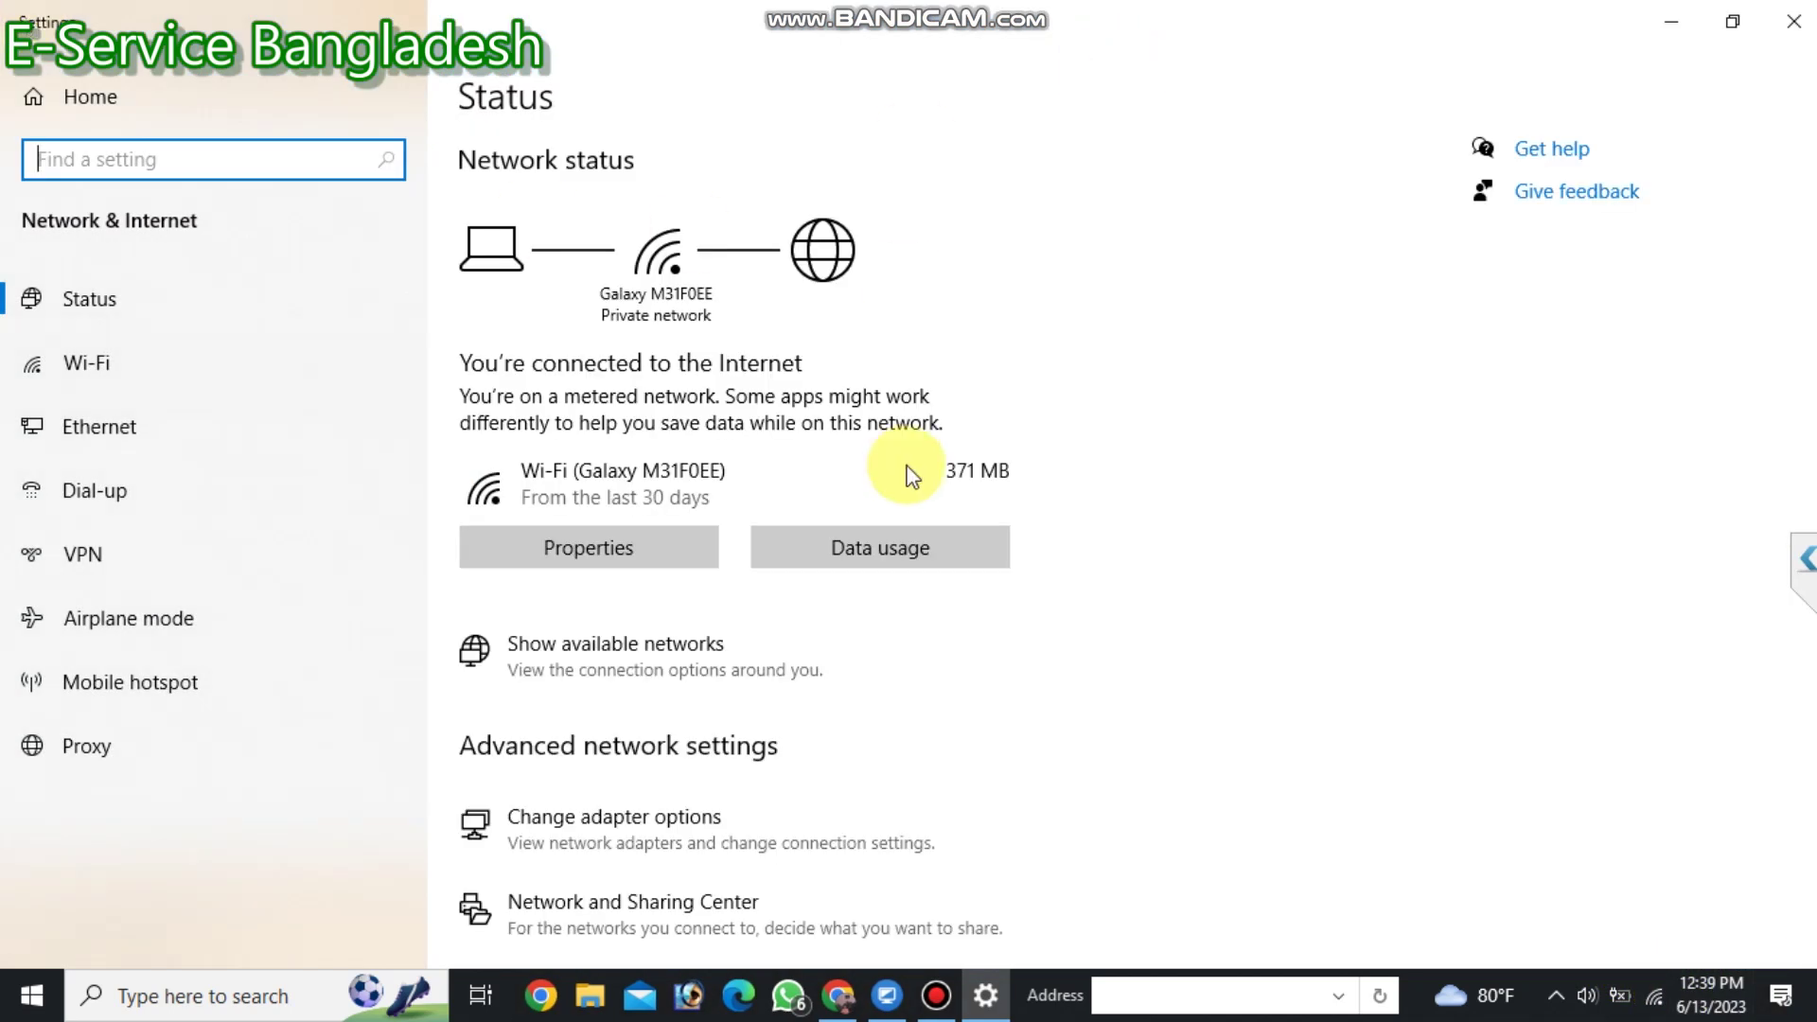
Go to the Ethernet settings page and open Change adapter options.
click(113, 421)
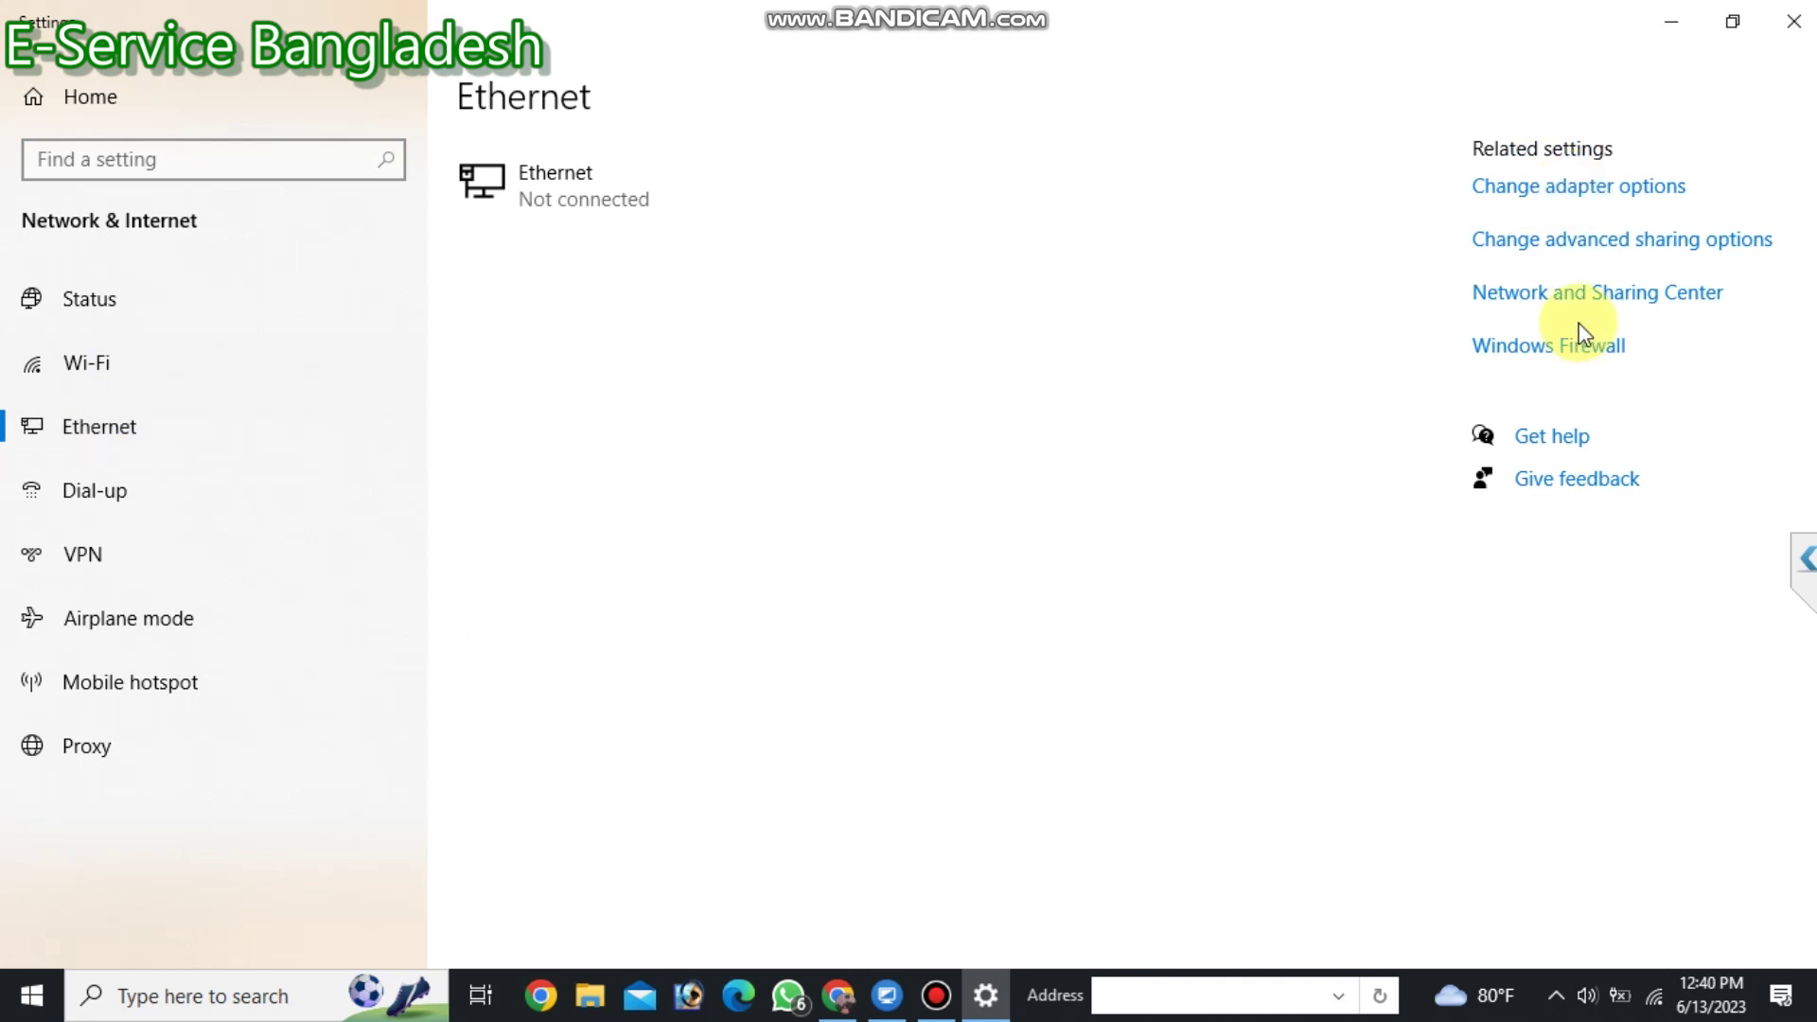
click(1546, 192)
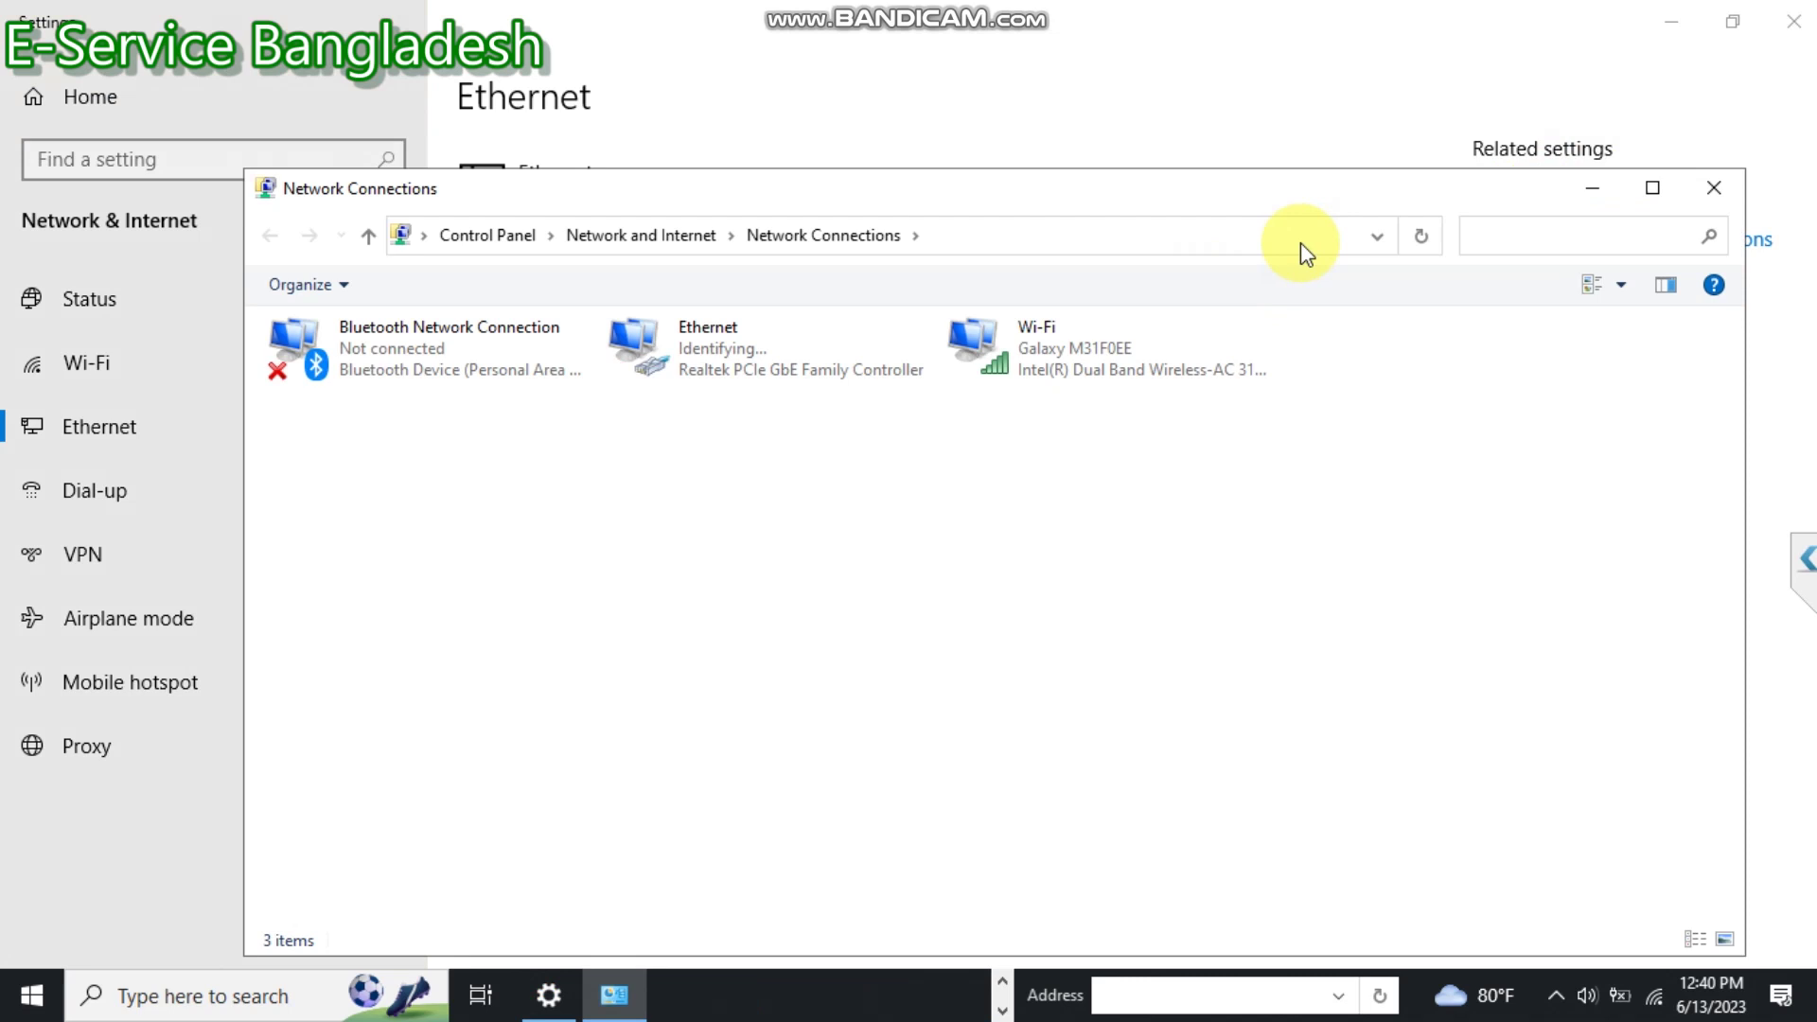
Open the IPv4 properties of the Ethernet adapter.
right_click(719, 356)
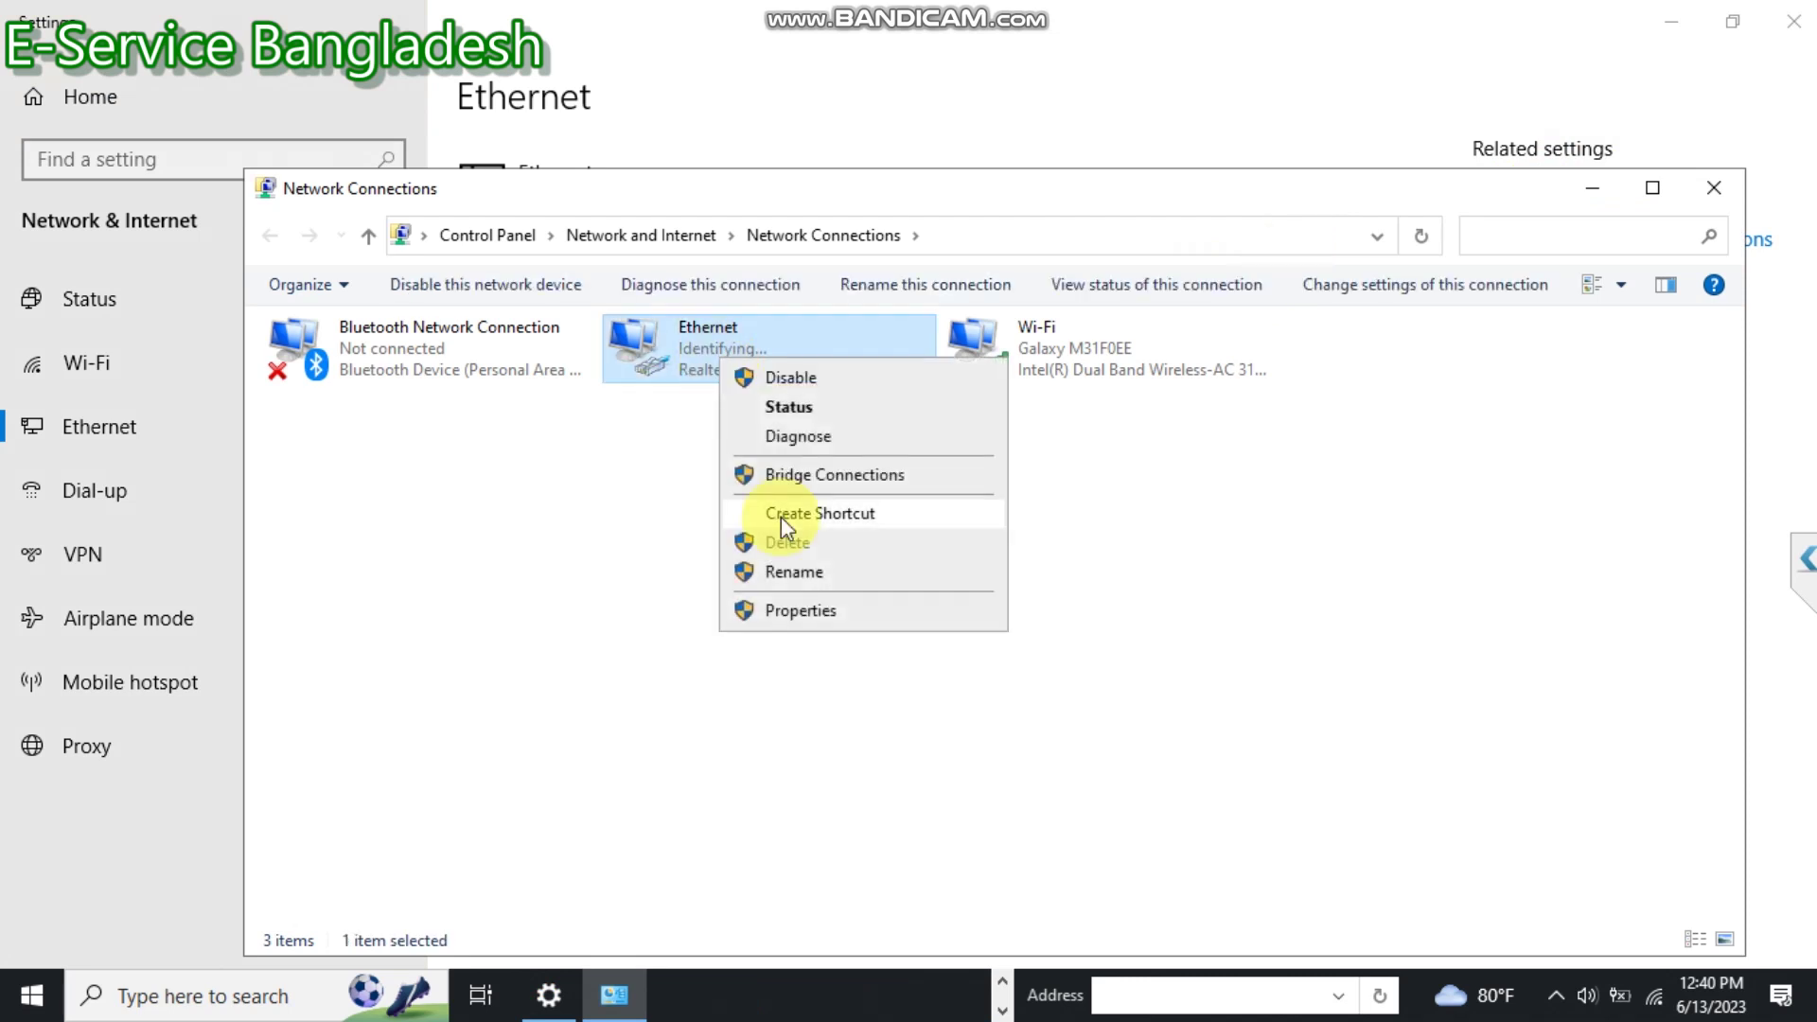
click(797, 611)
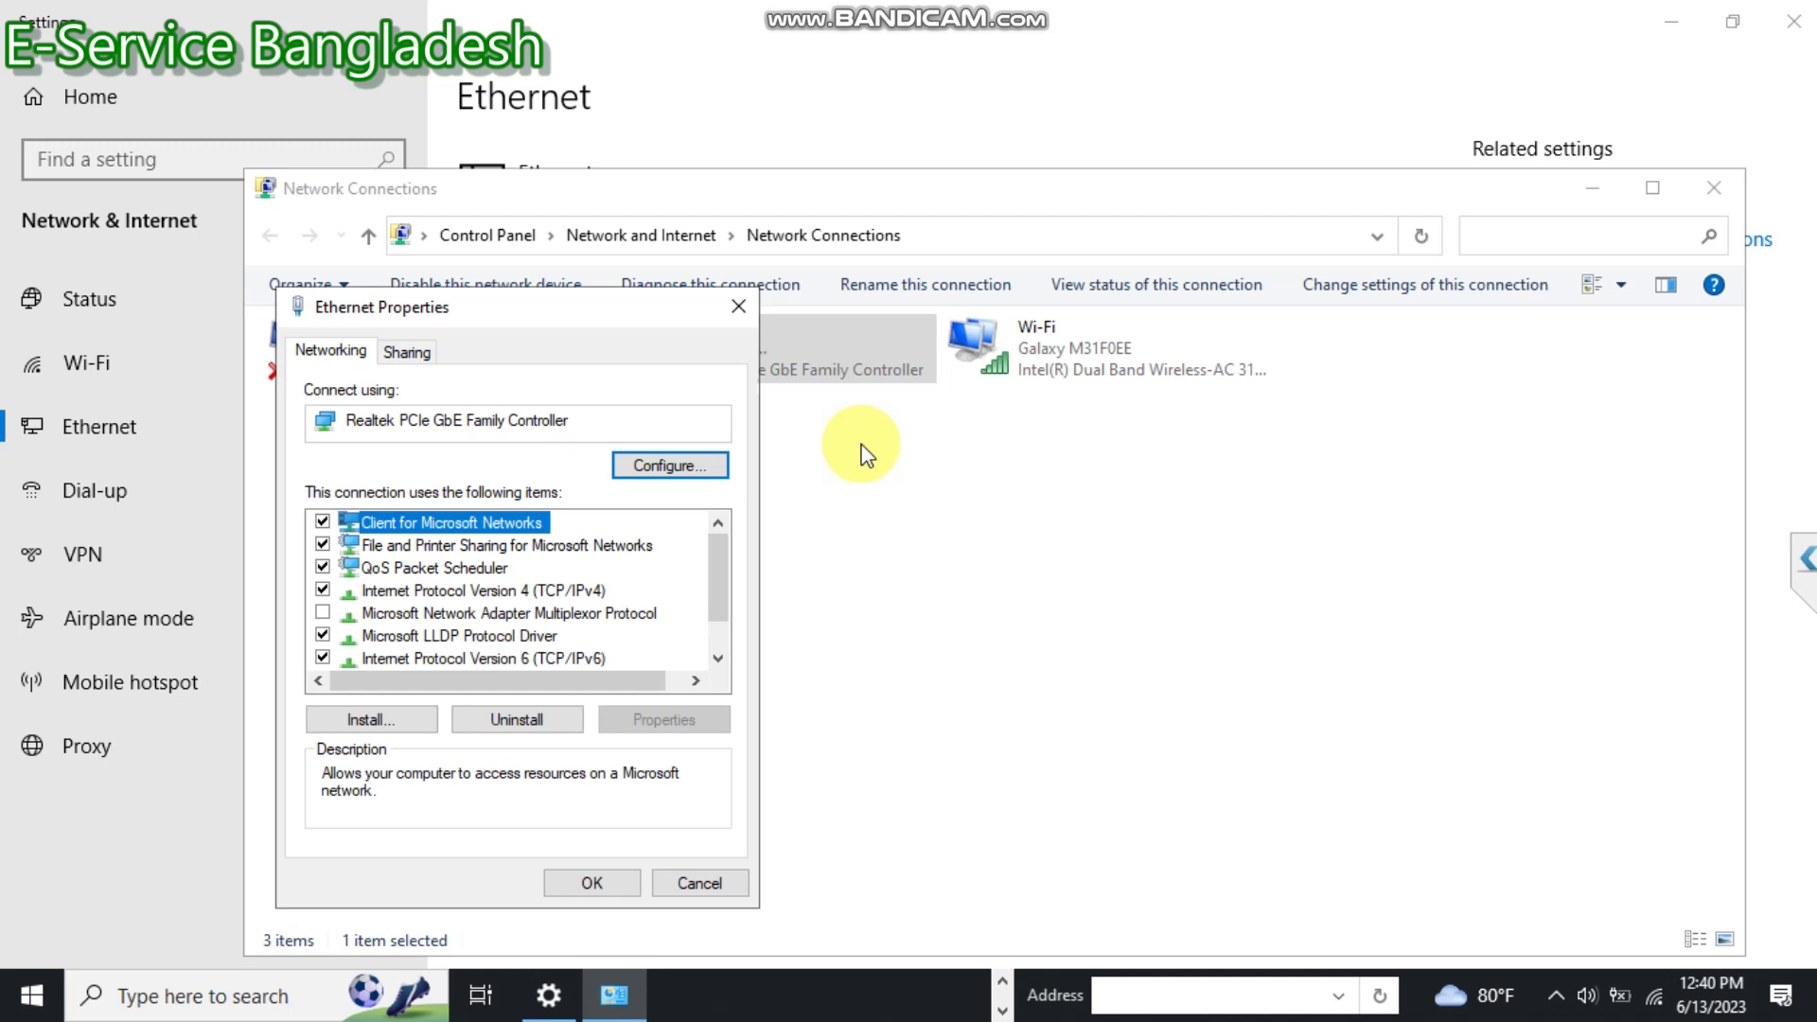
double_click(553, 590)
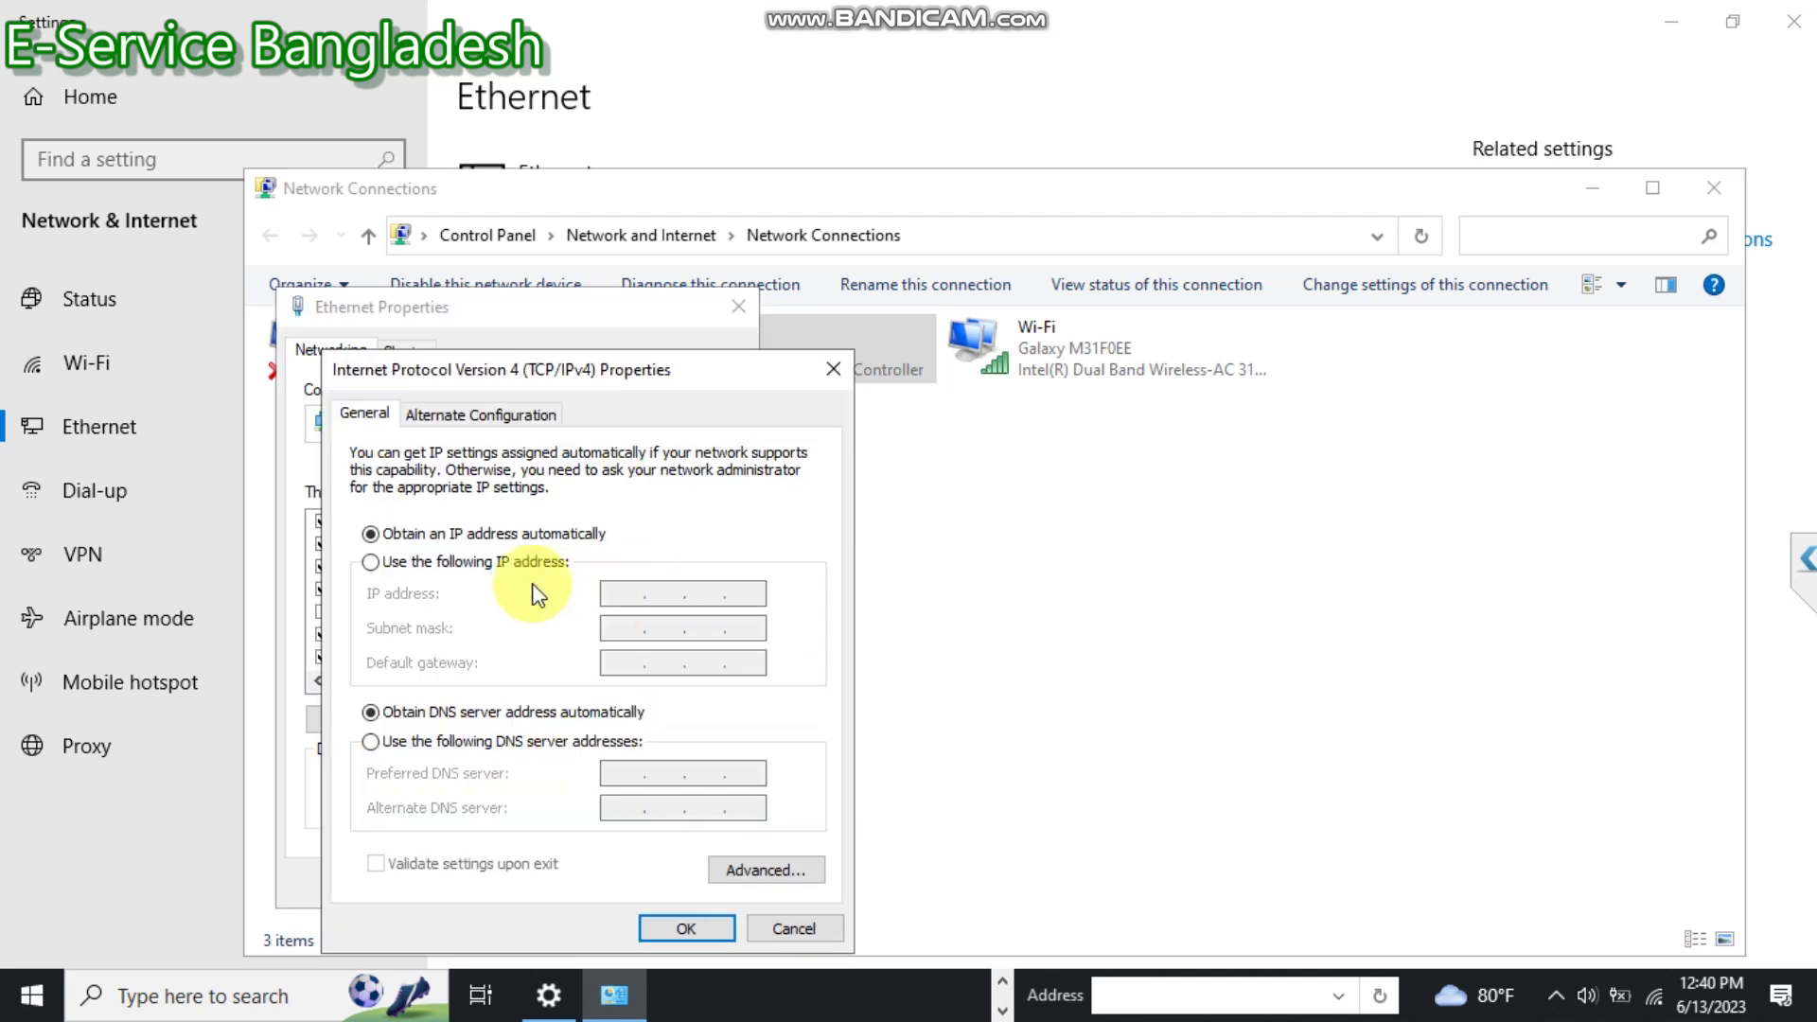
Set static IP 192.168.1.100, mask 255.255.255.0, gateway 192.168.1.1, DNS 8.8.8.8, then close Network Connections.
click(374, 563)
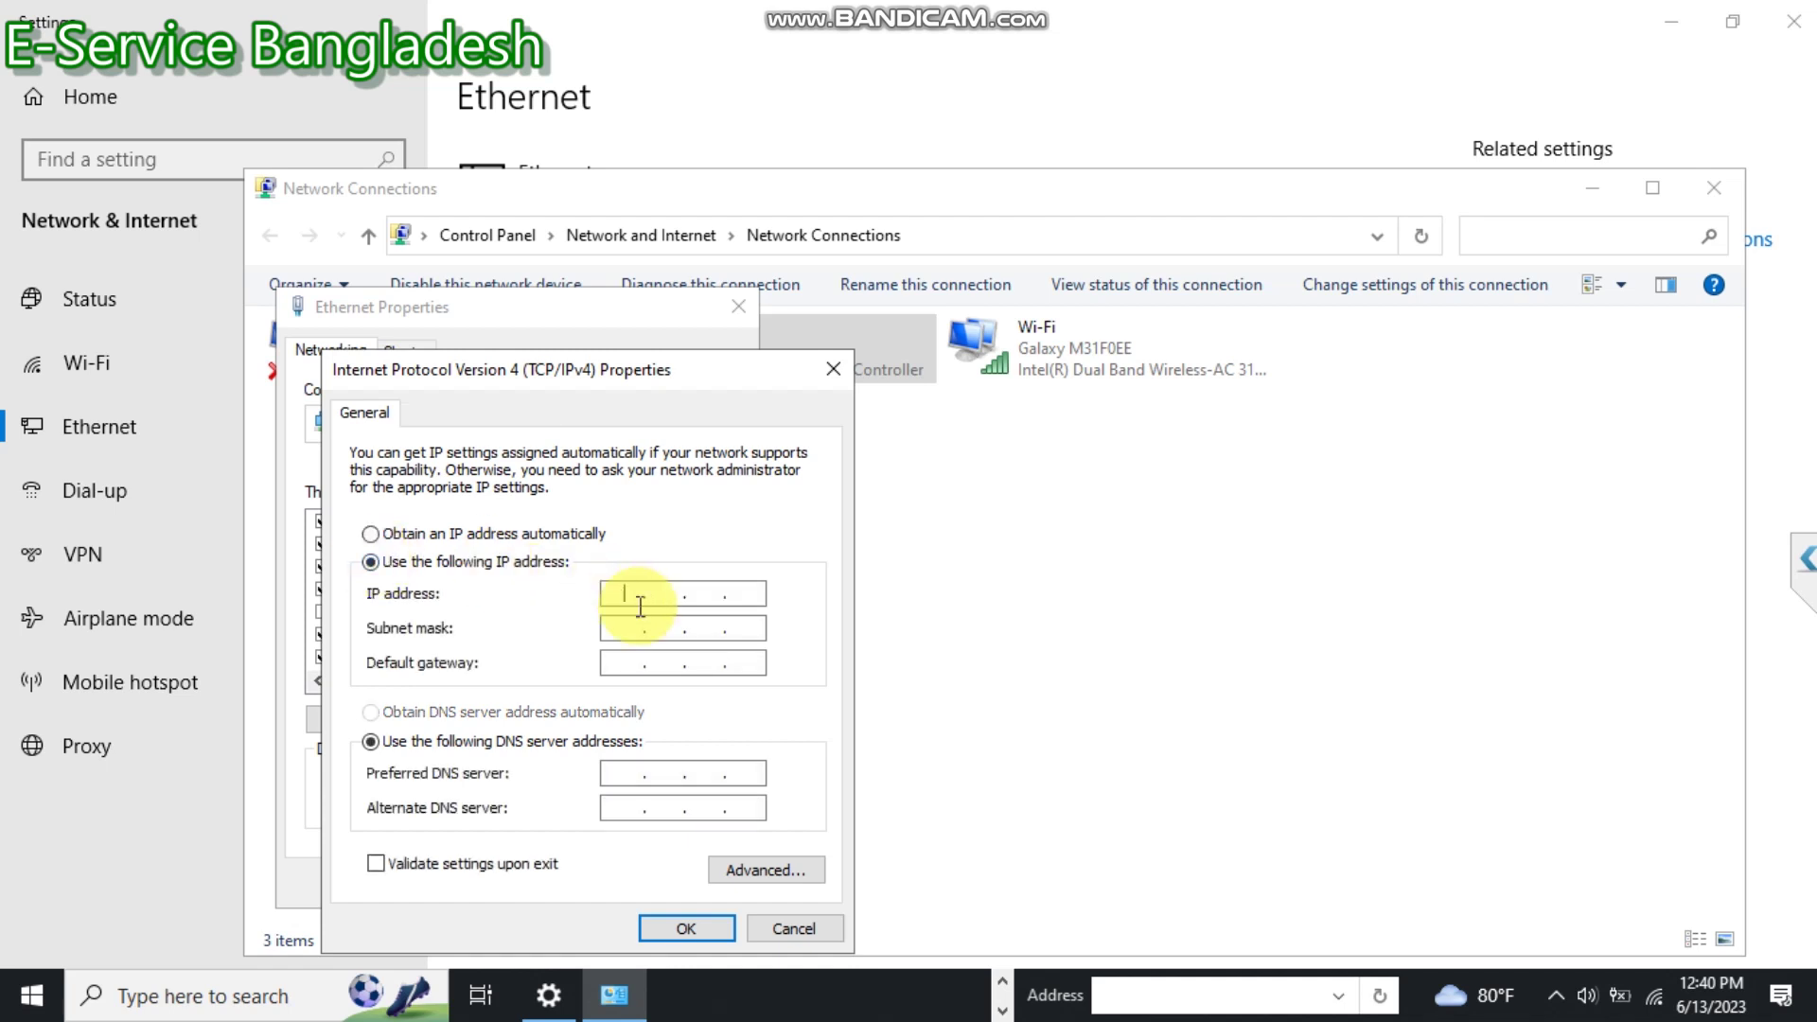
text(192 . )
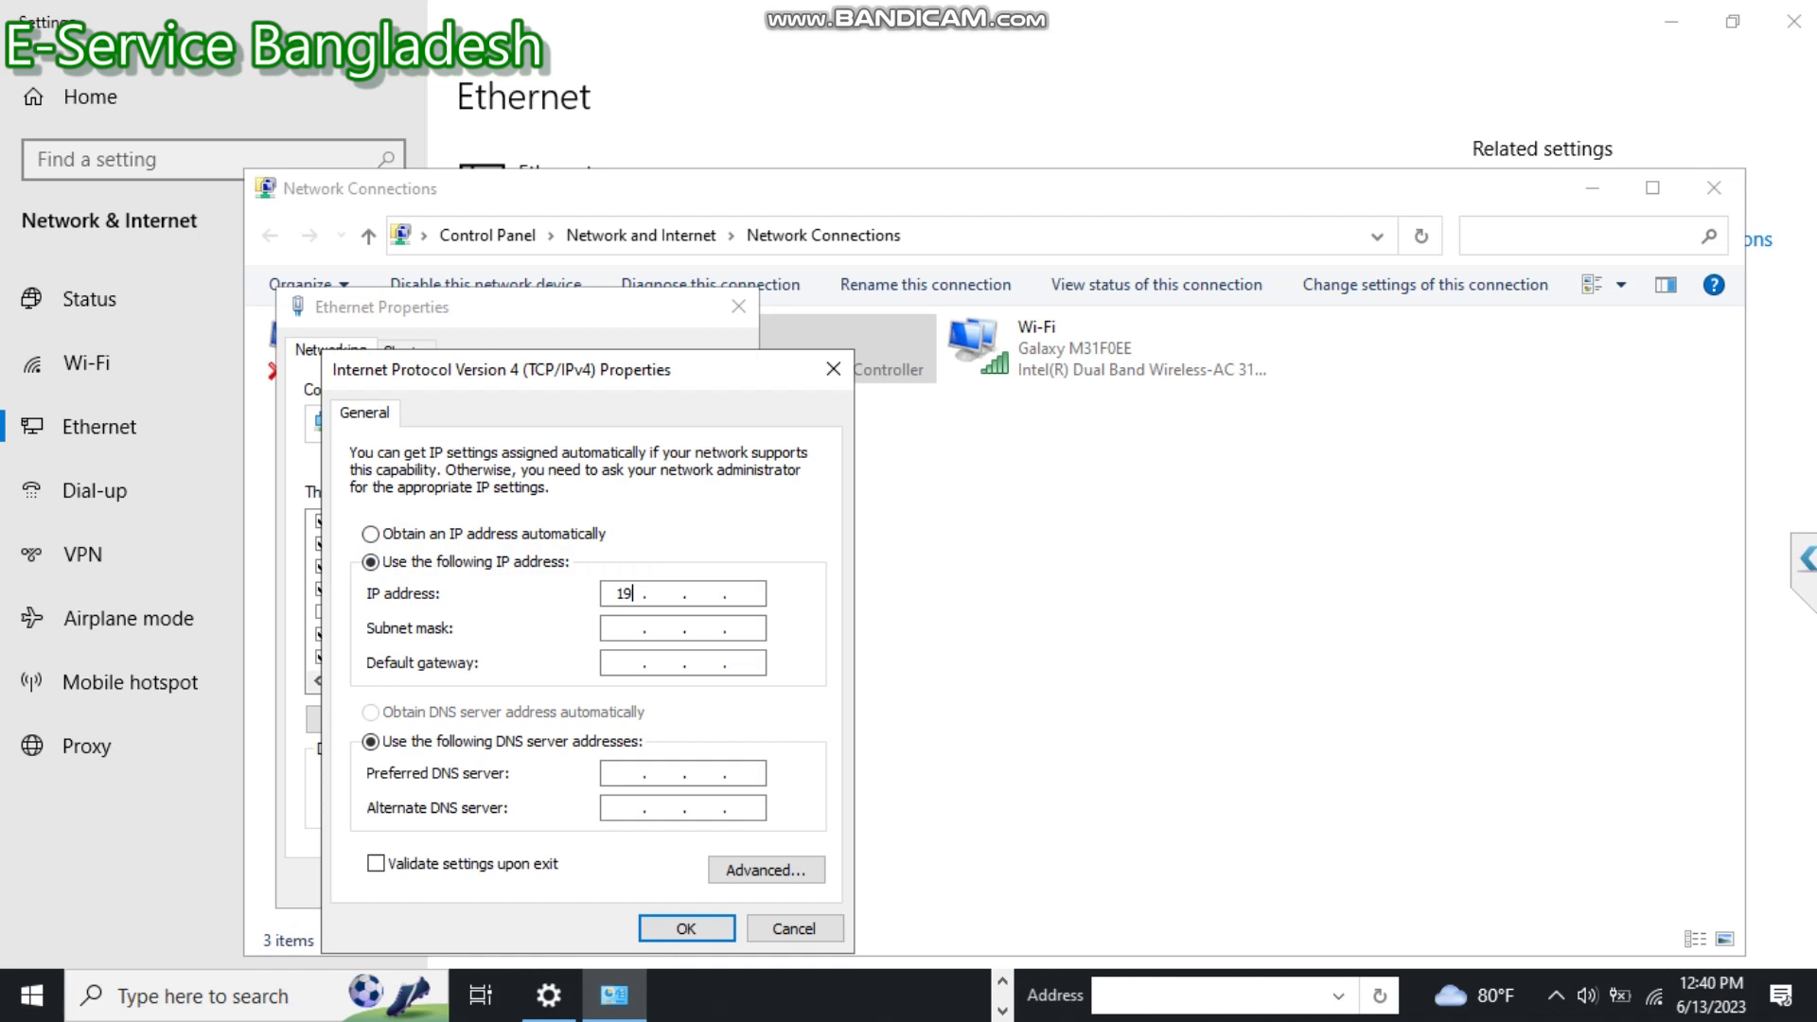
text(168 . 1 . 100)
key(Tab)
key(Tab)
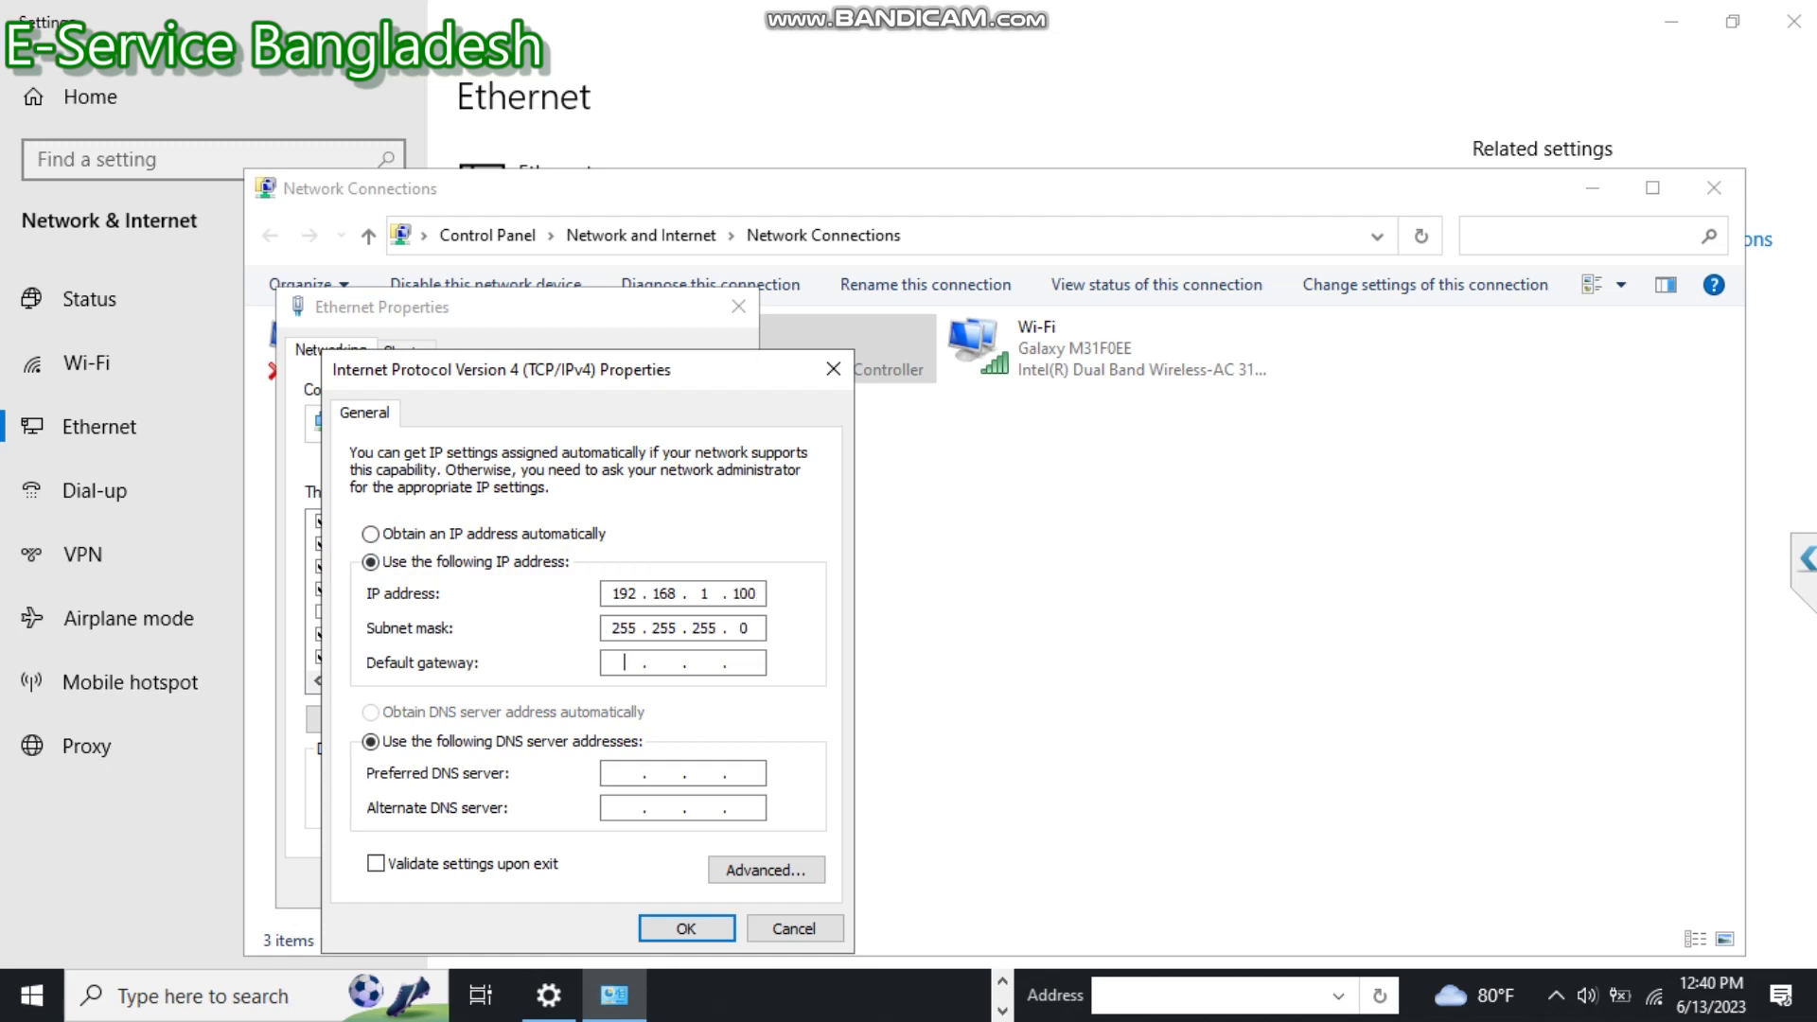
text(1921681.1)
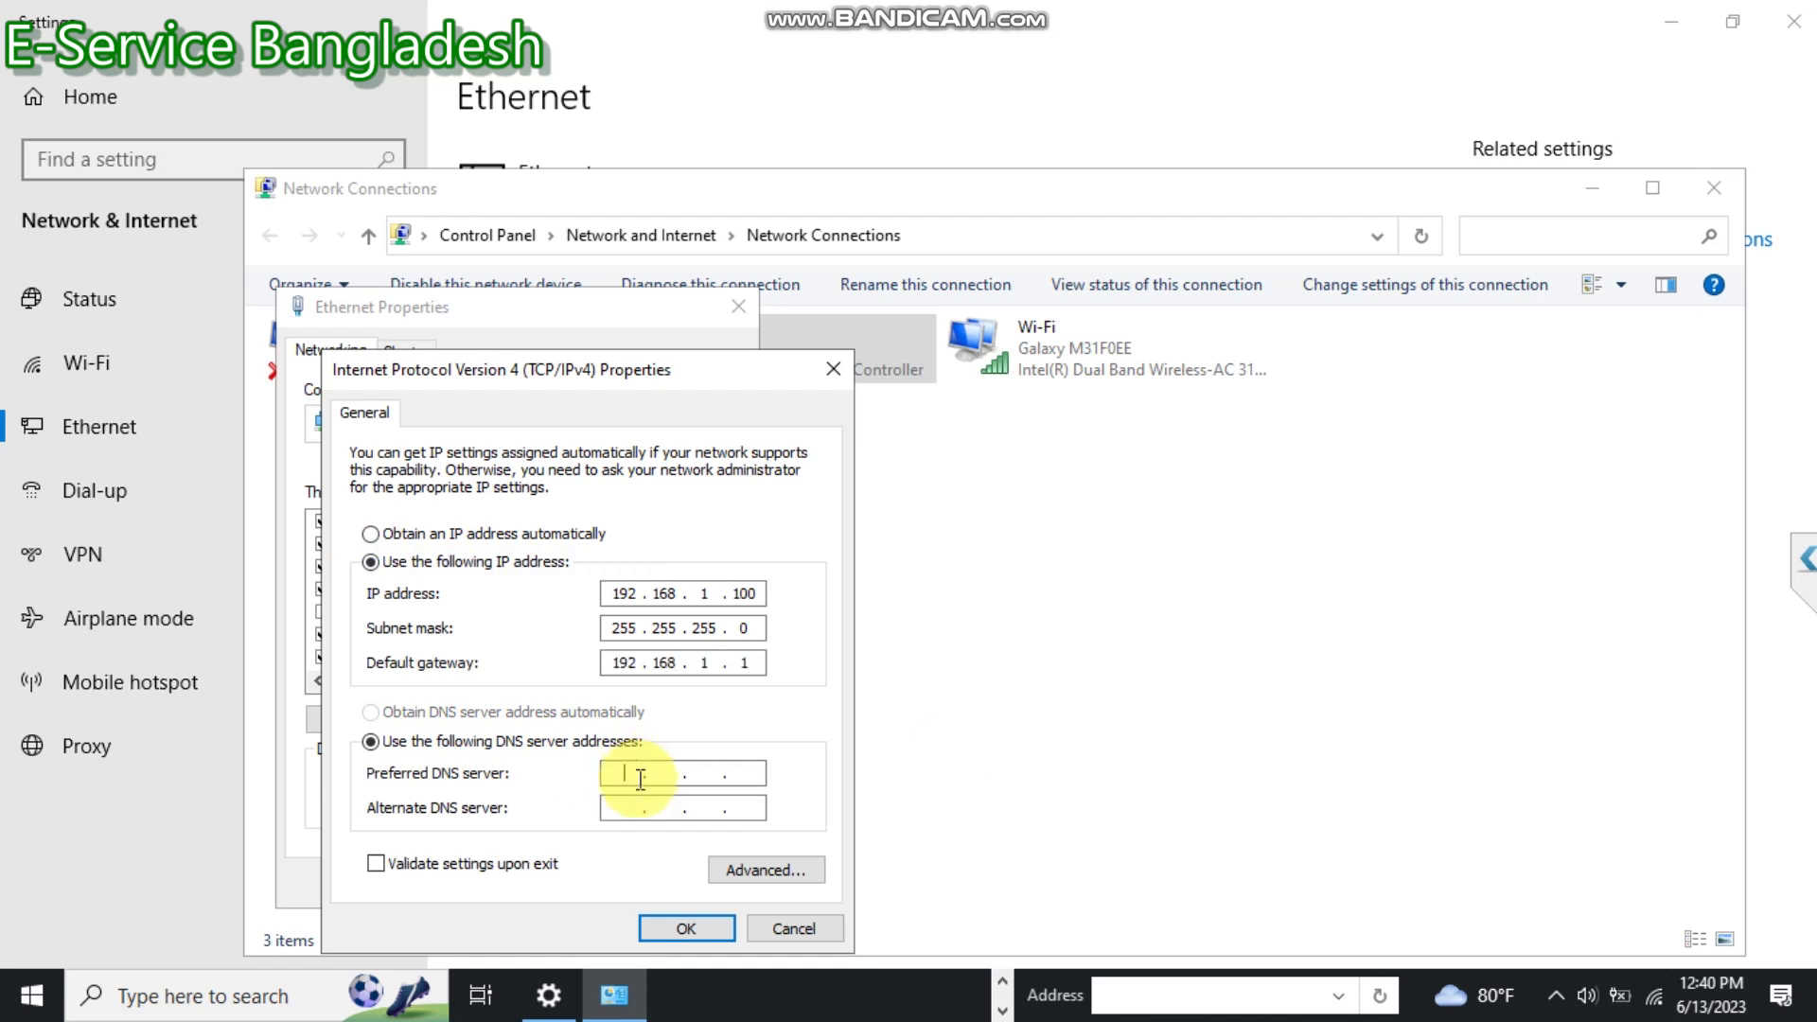
text(8.8.8)
text(8)
click(693, 931)
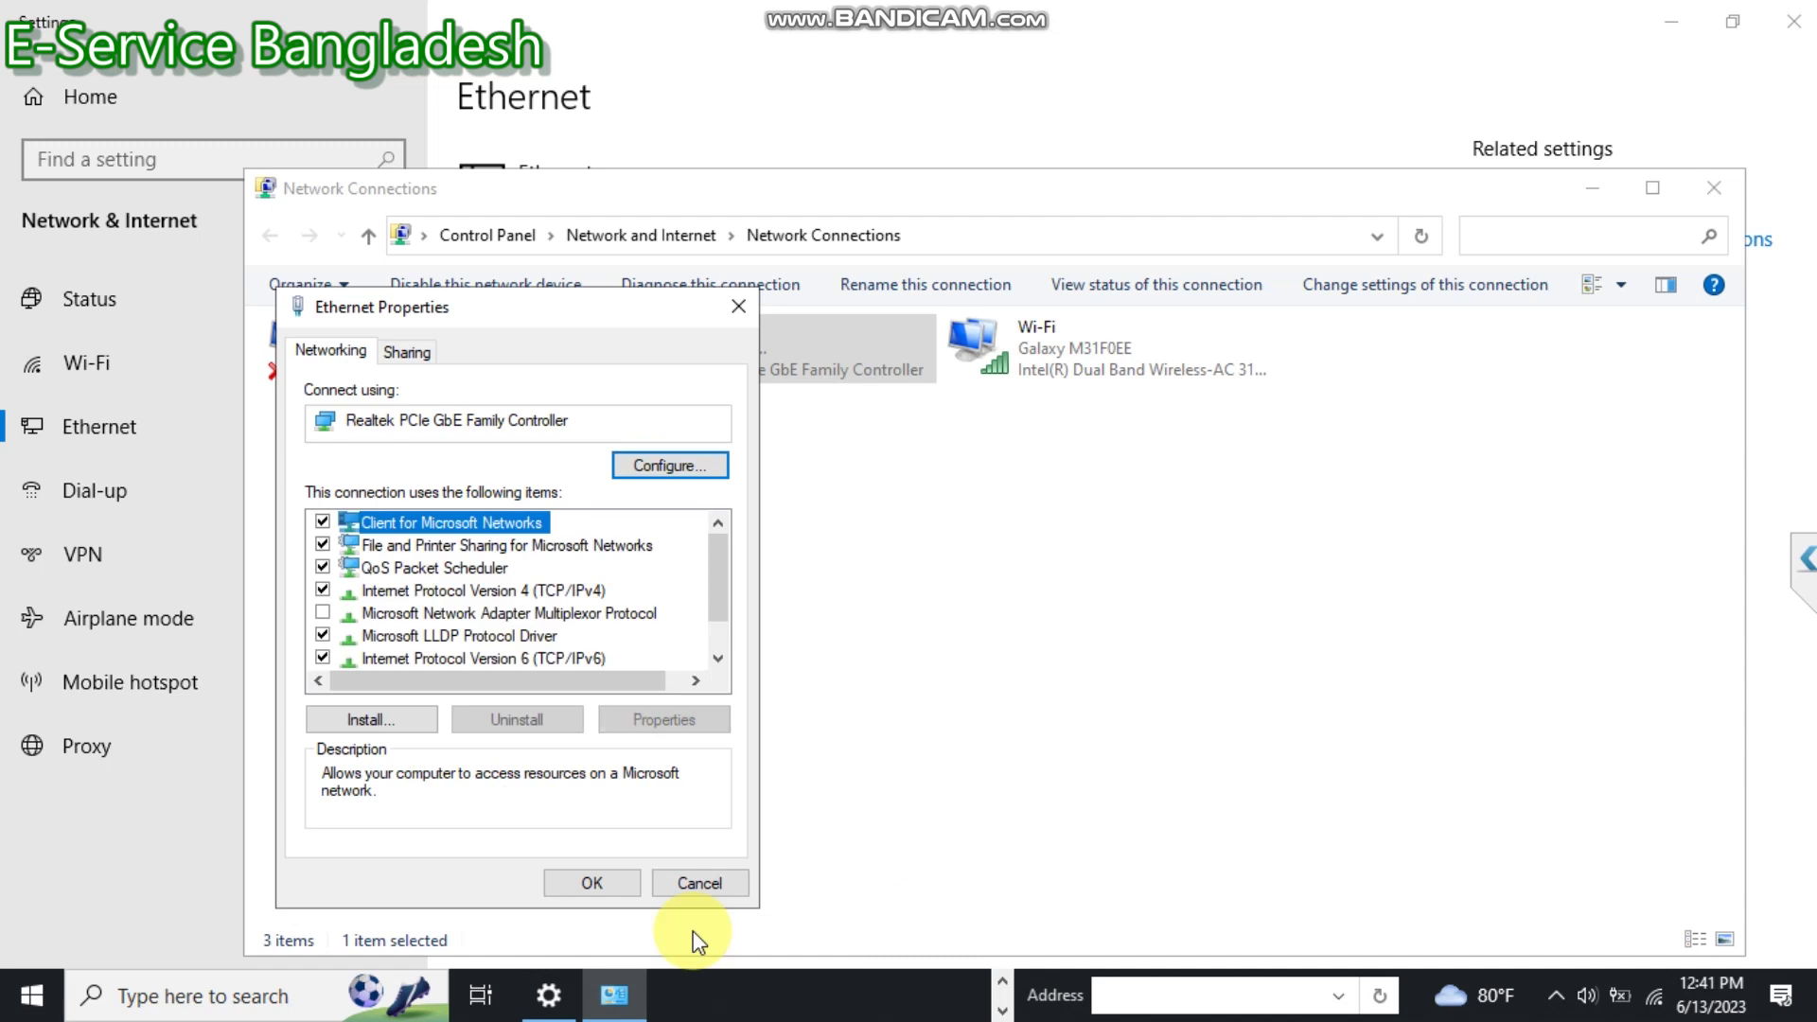
click(605, 885)
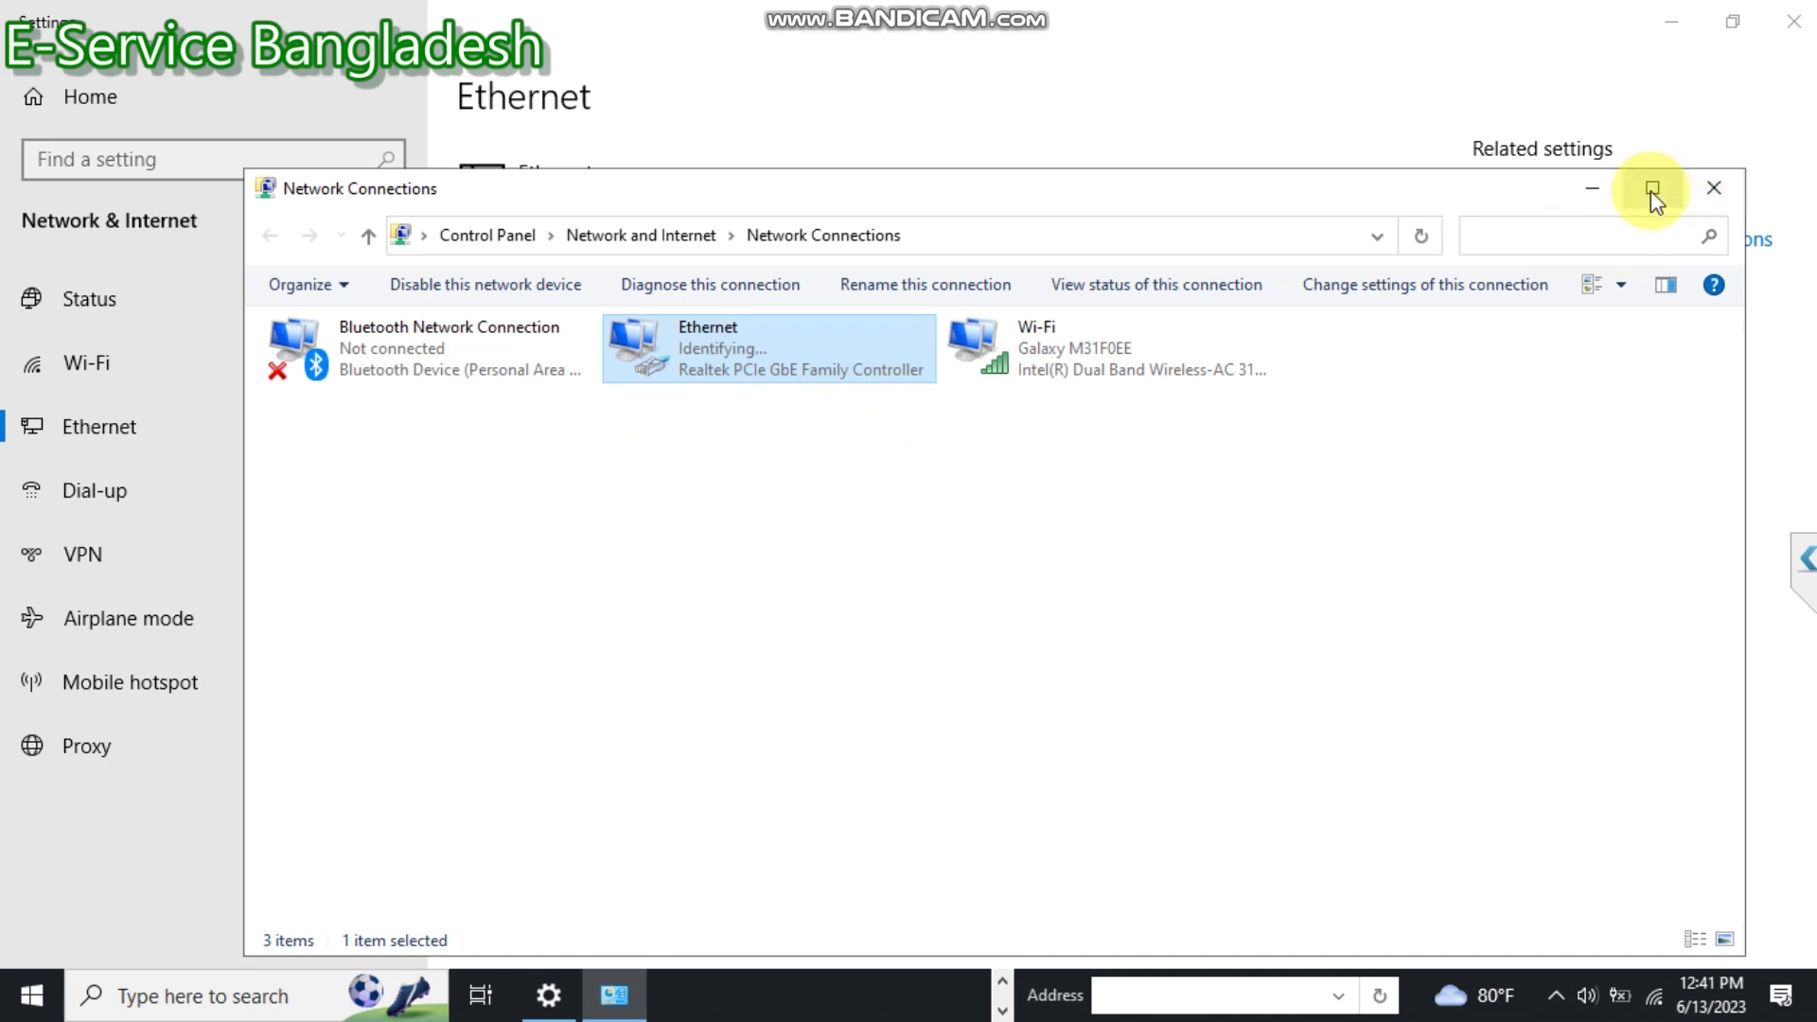
click(1710, 189)
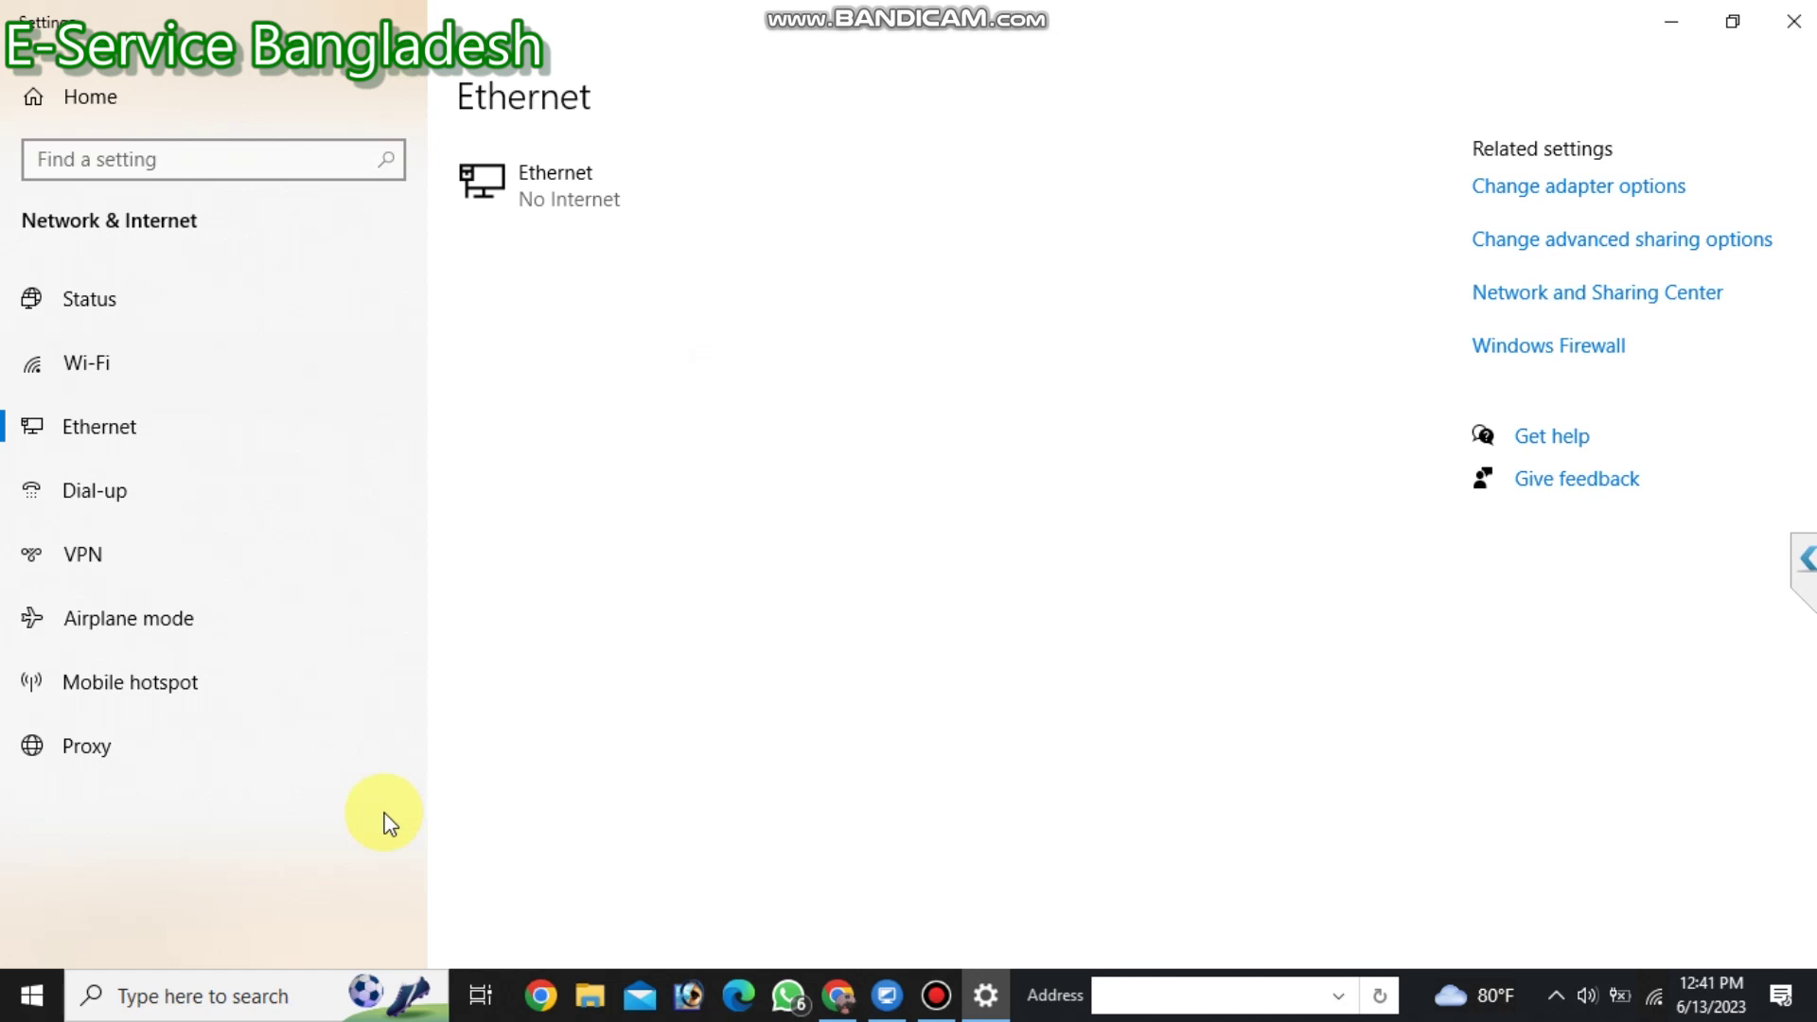
Open Command Prompt via a 'cmd' search and run 'ping 192.168.1.201 -t'.
click(228, 1001)
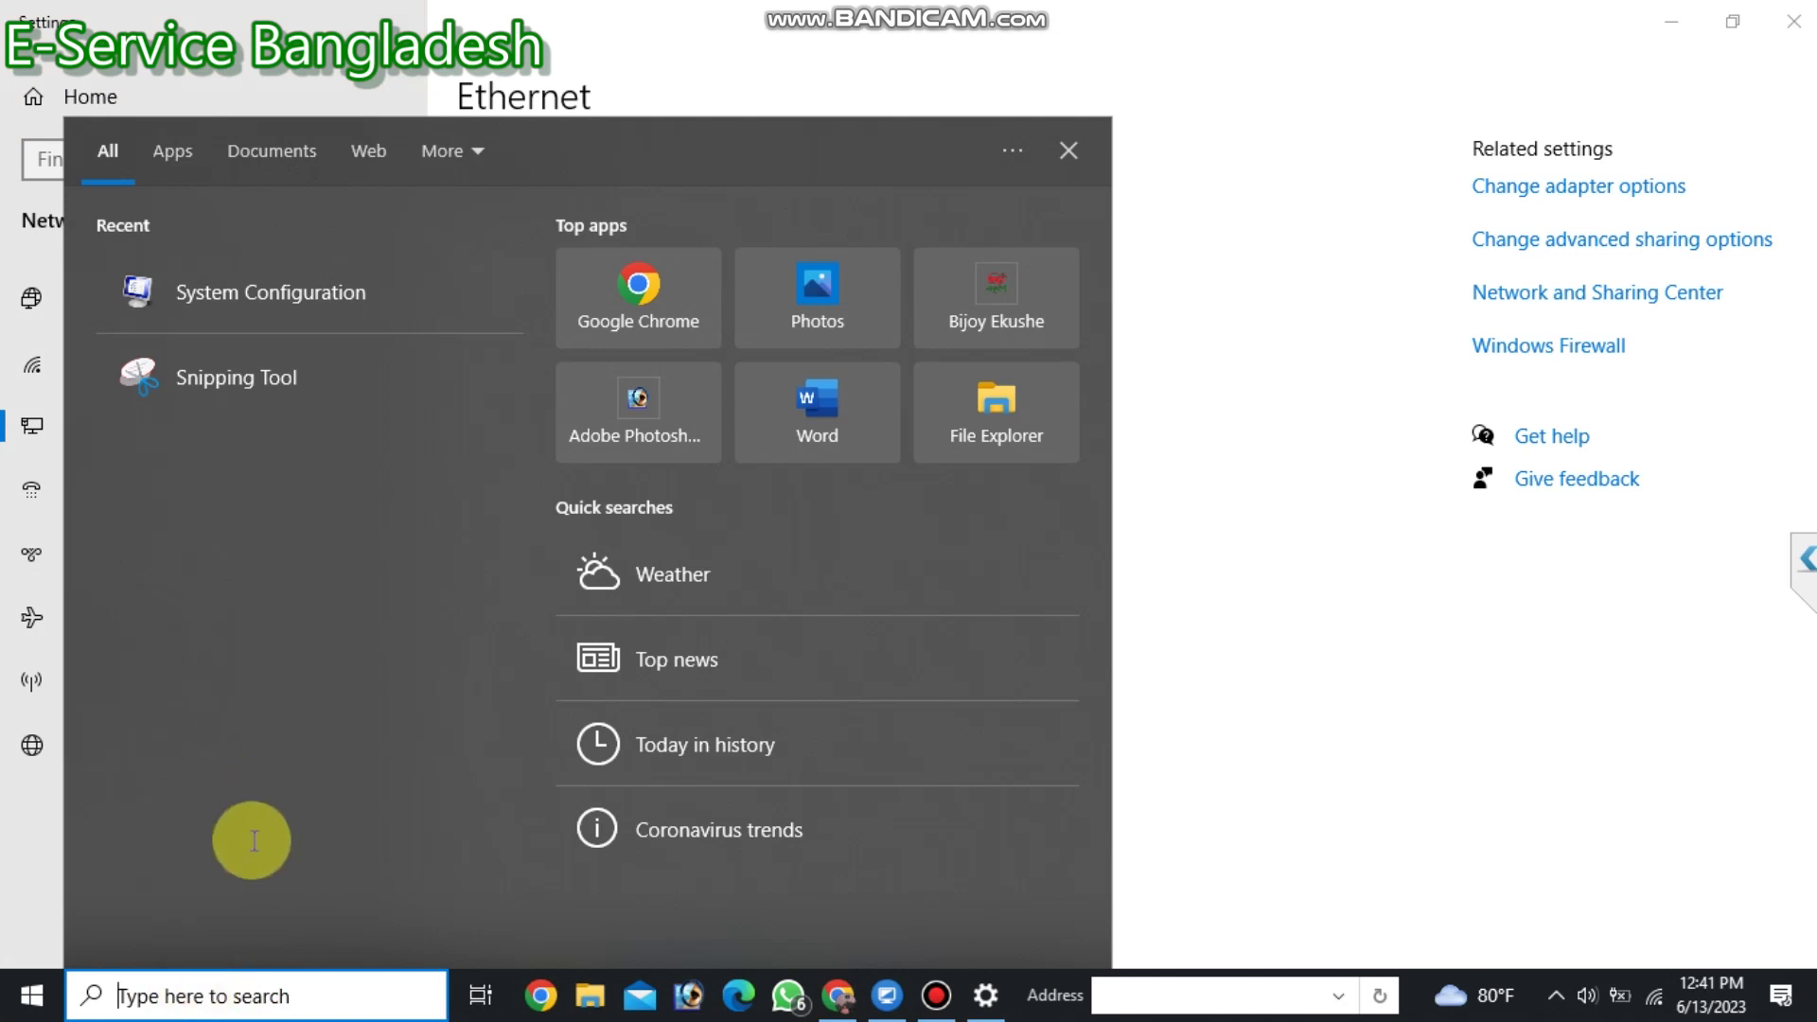
text(cmd)
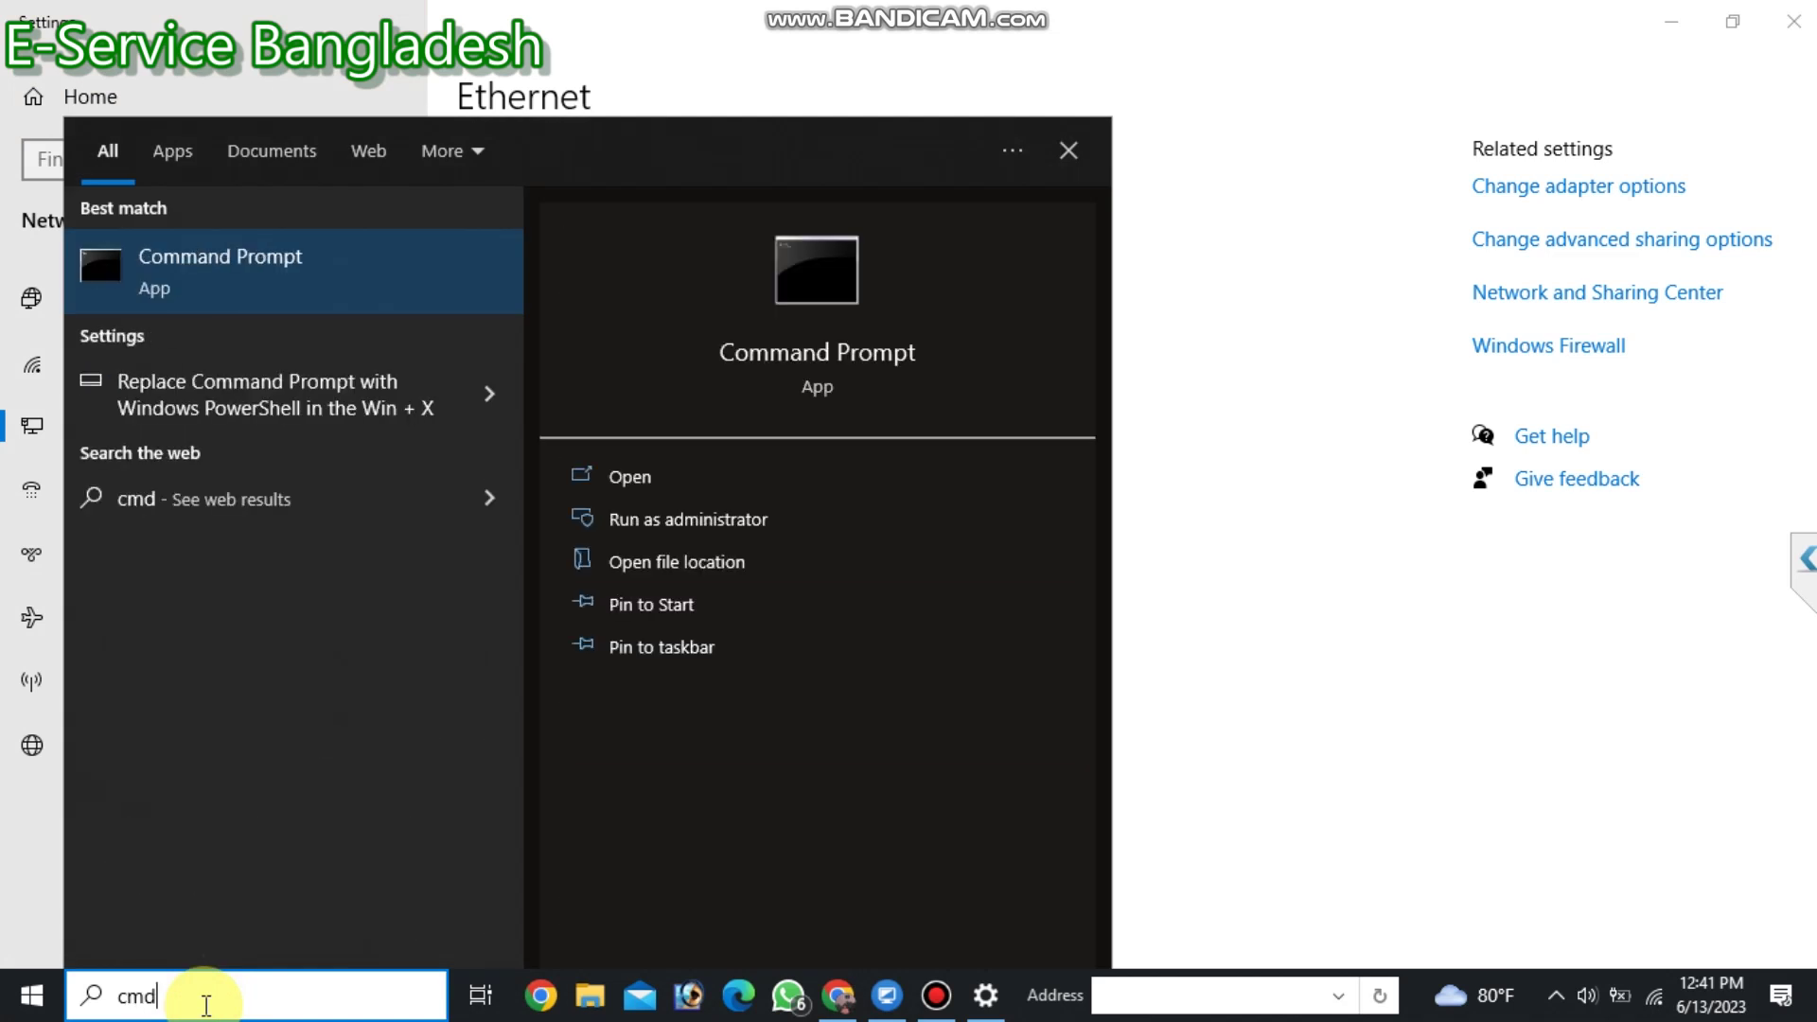
key(Return)
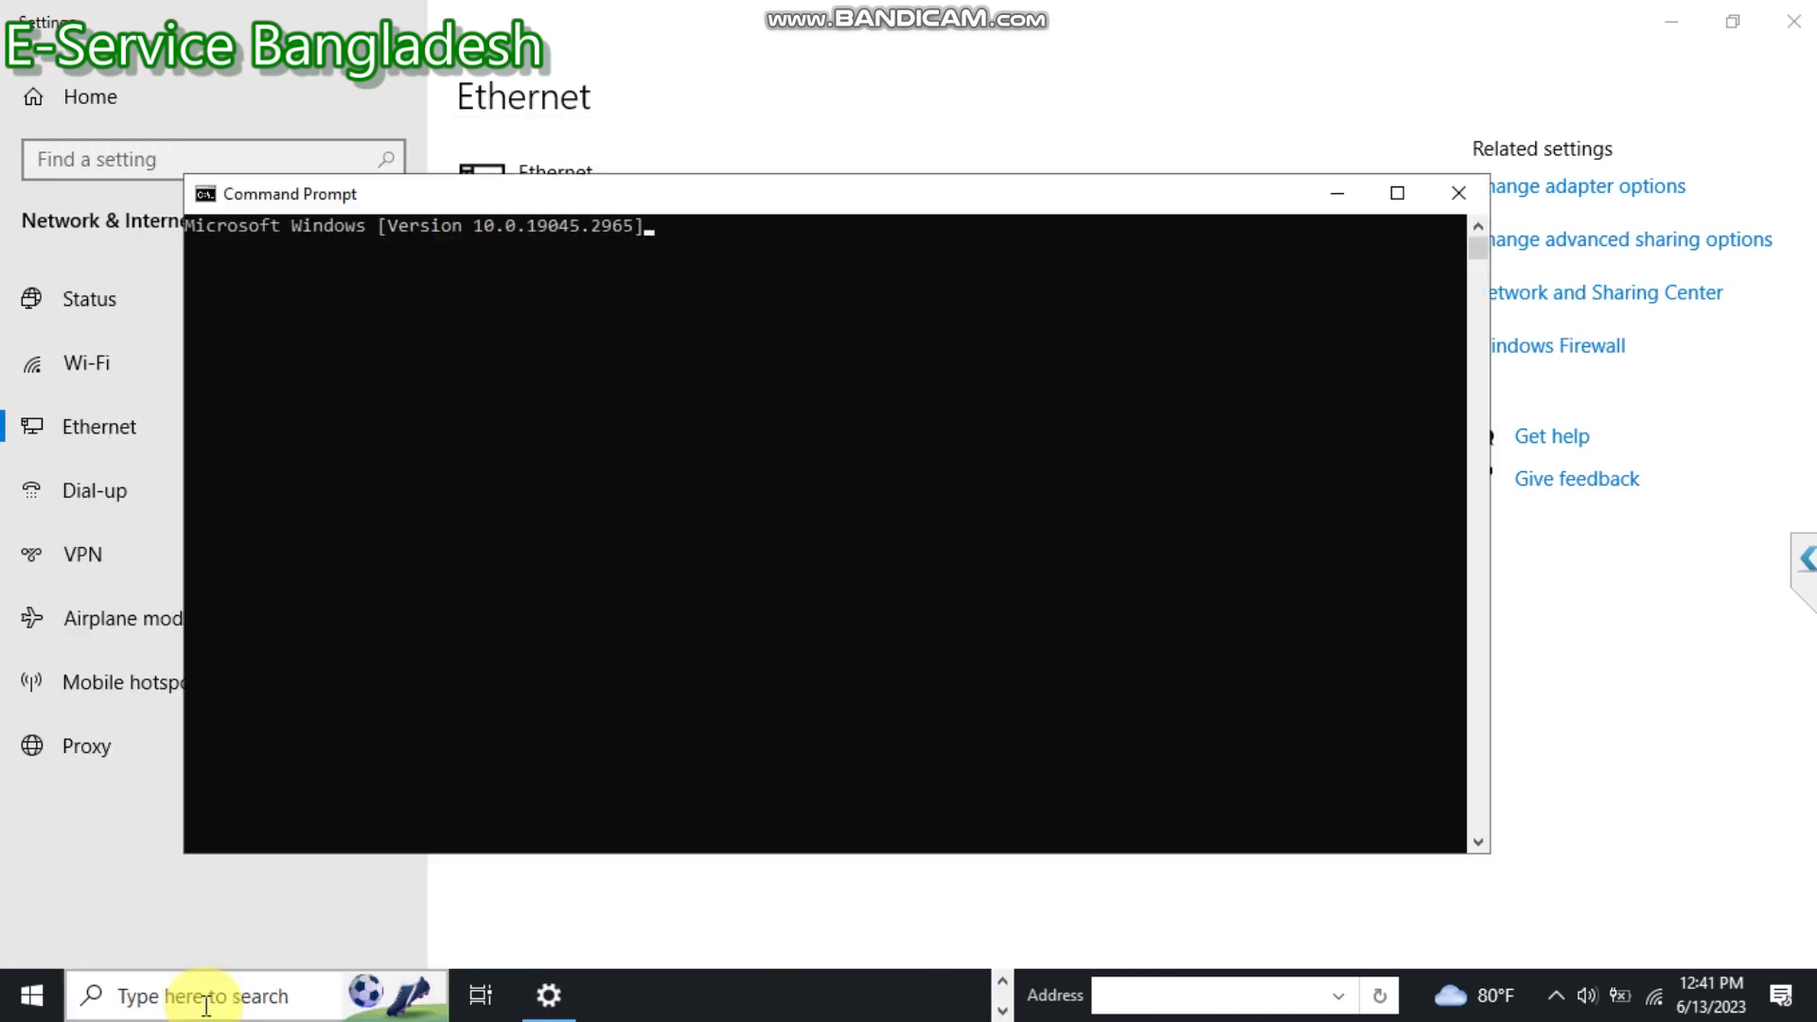
text(pin)
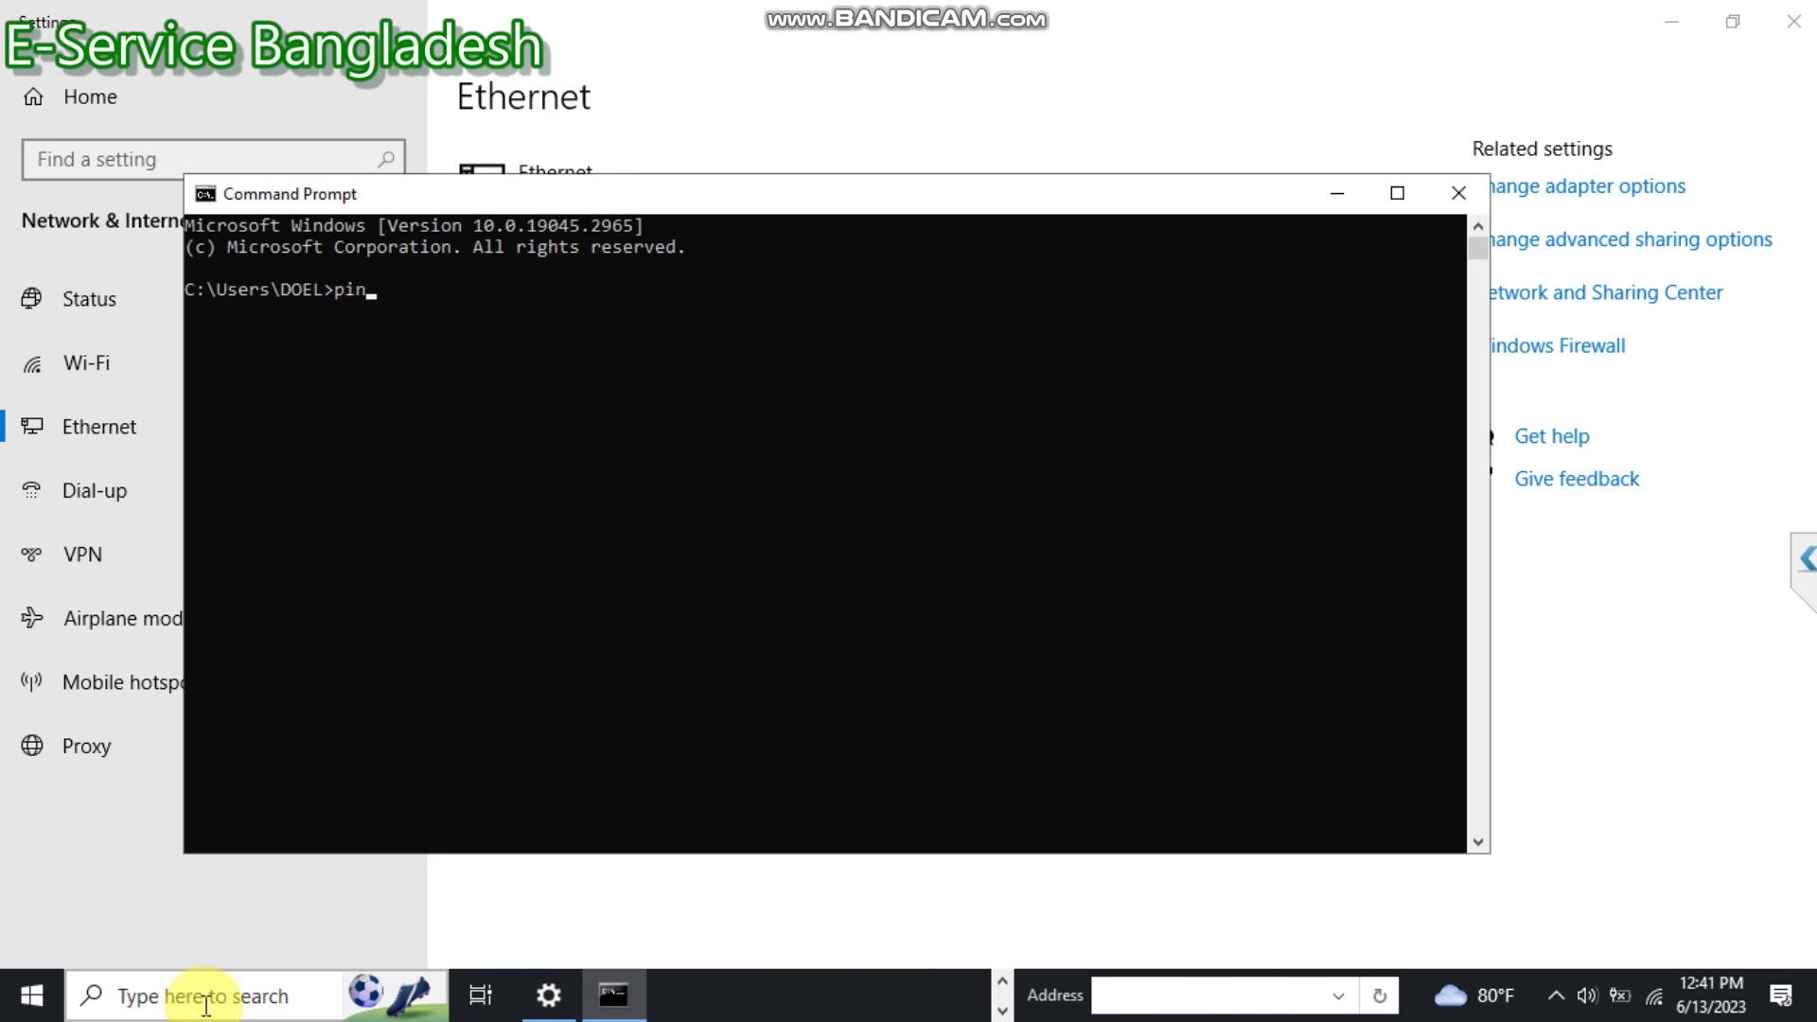
text(g 192.168.1.20)
text(1 -t)
key(Return)
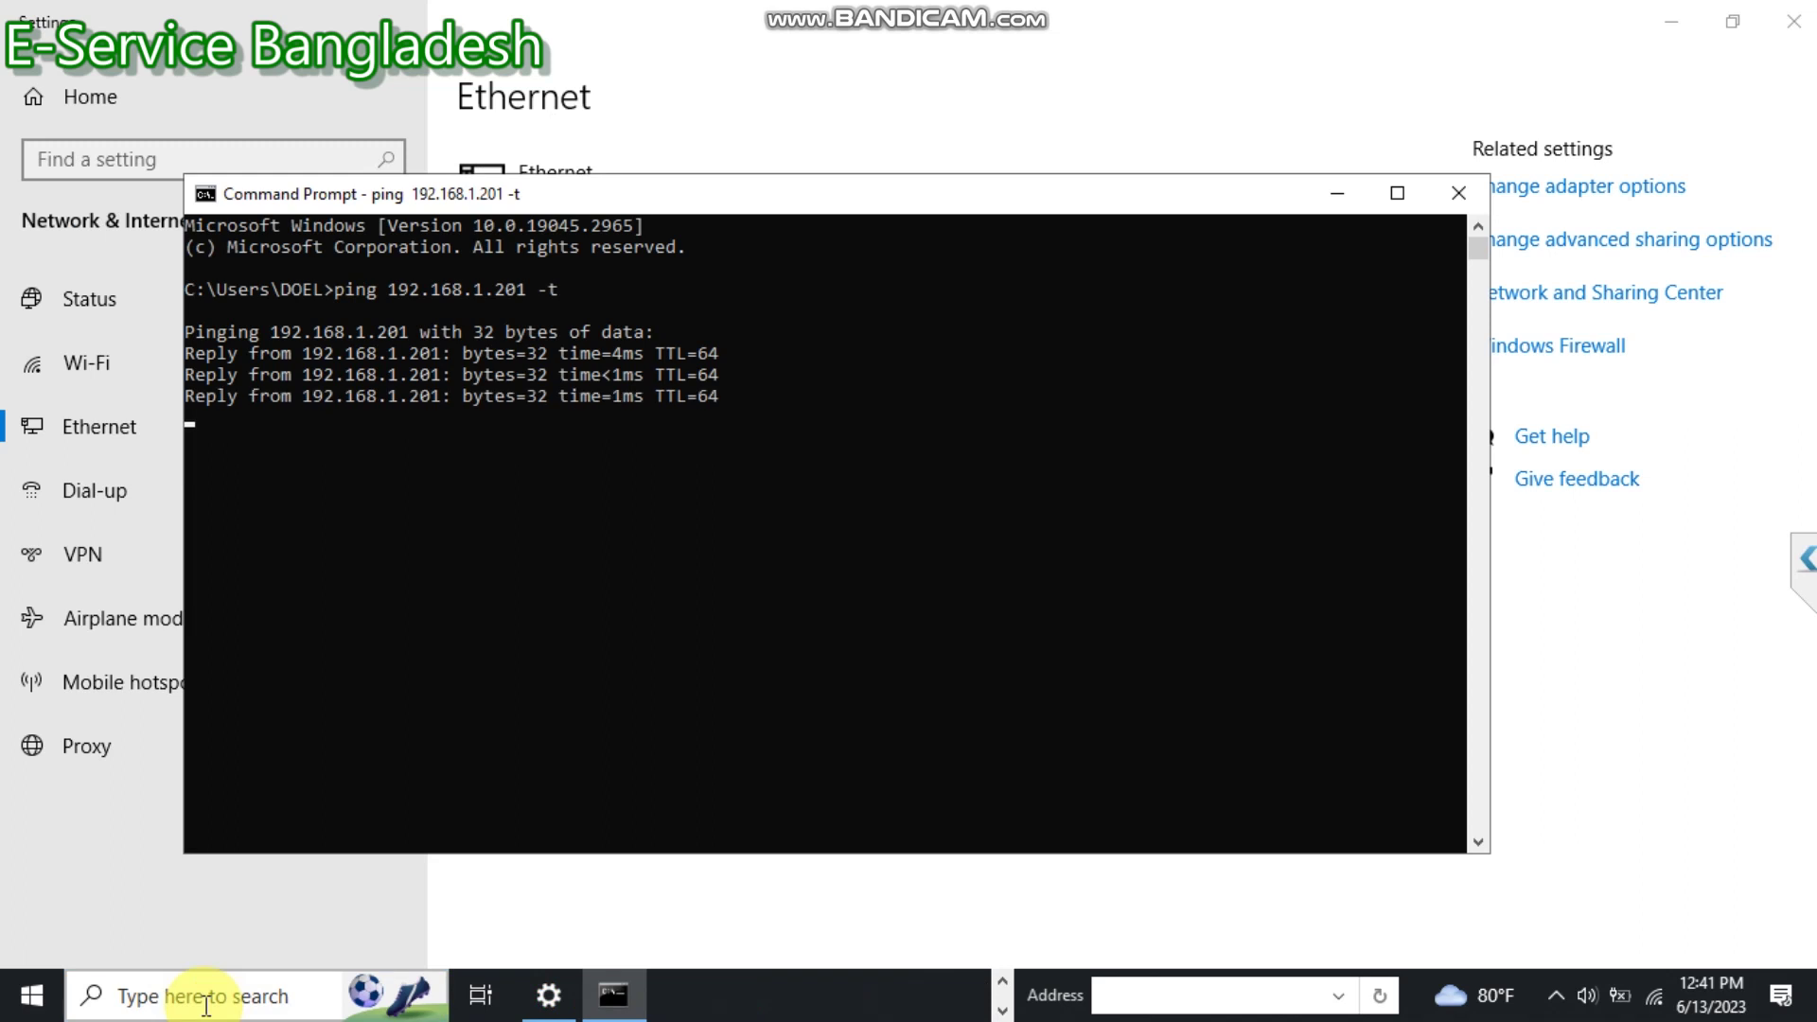
Close Command Prompt and Settings, open win-rar.com from a Google search, then minimize Chrome.
click(1458, 192)
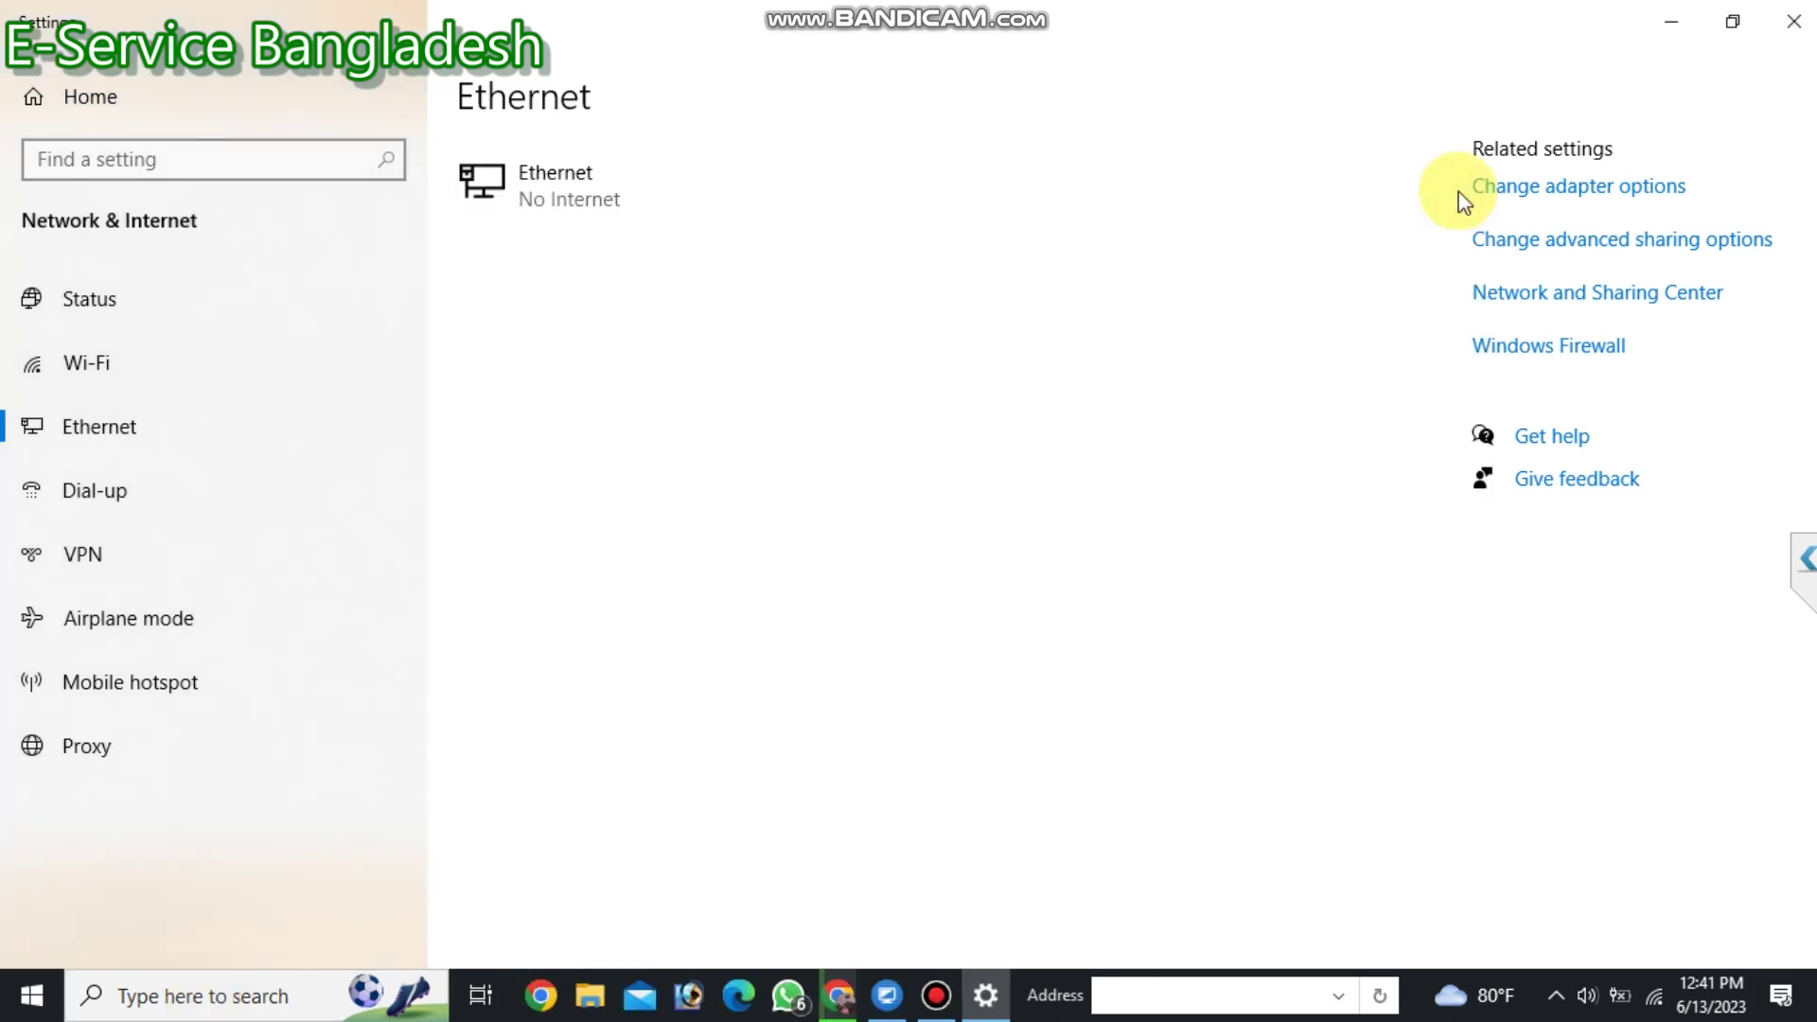
click(1793, 20)
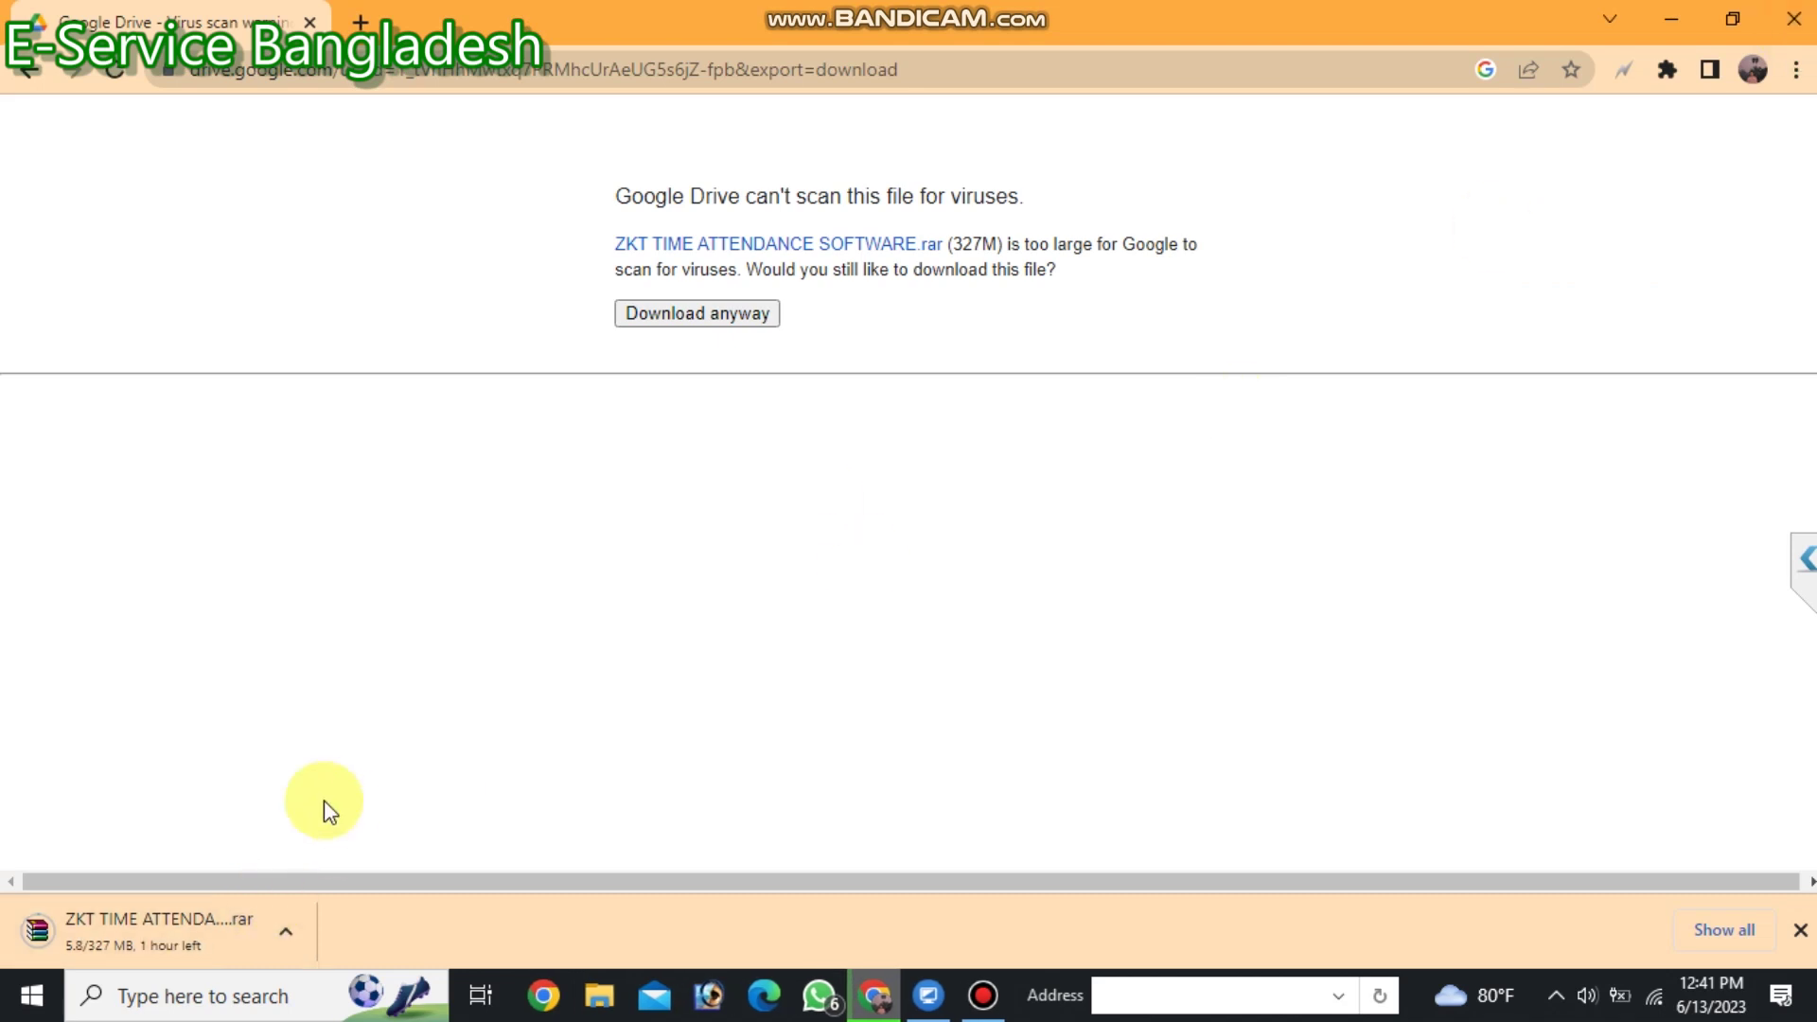
click(357, 25)
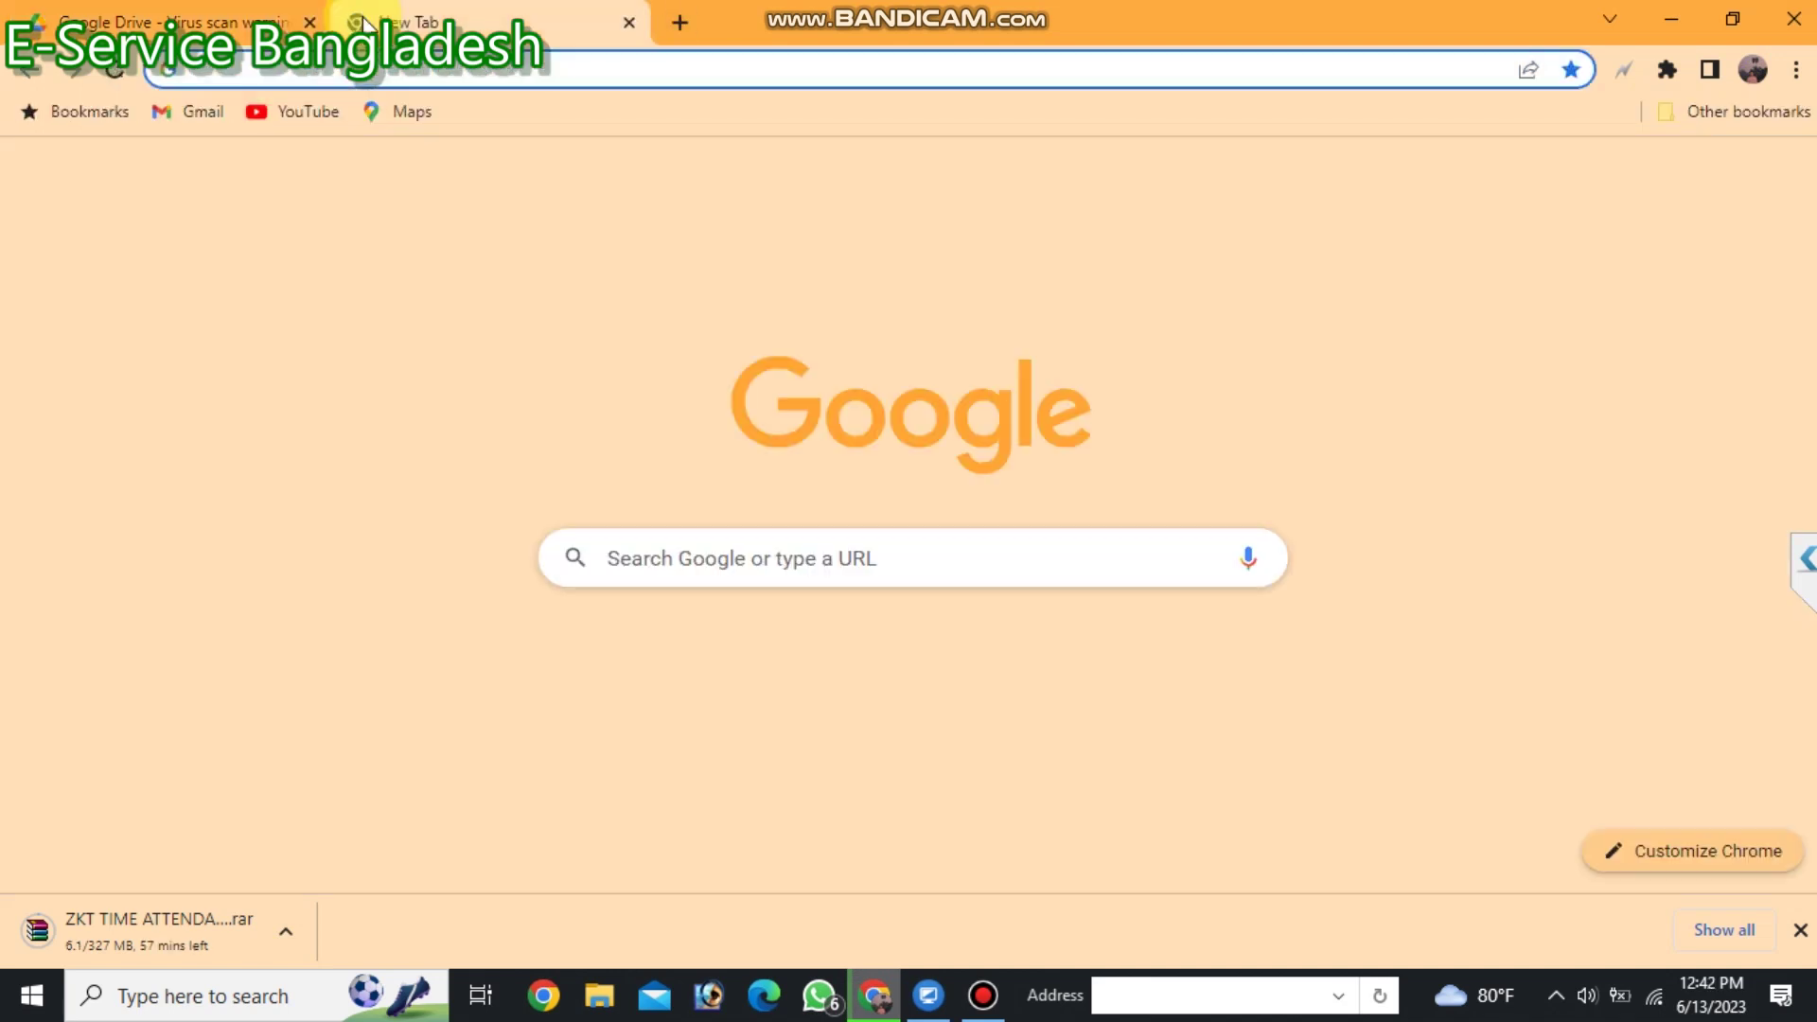
text(wira)
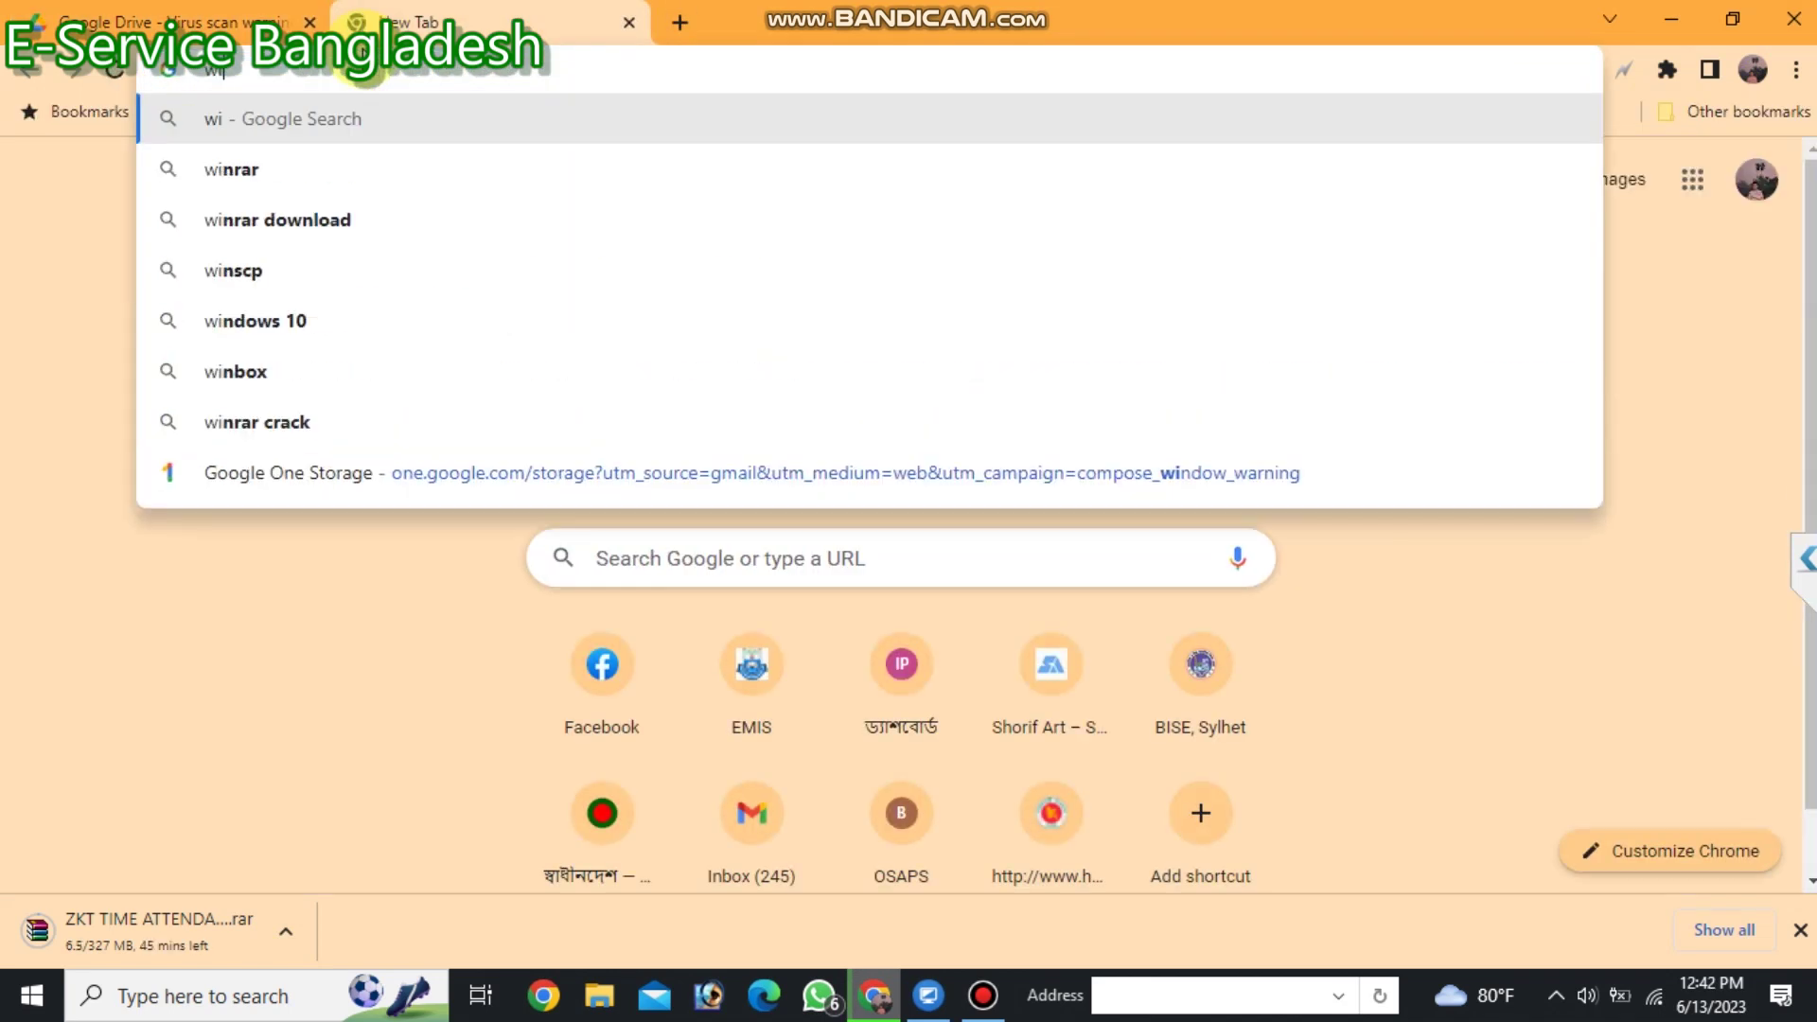
text(r)
key(Return)
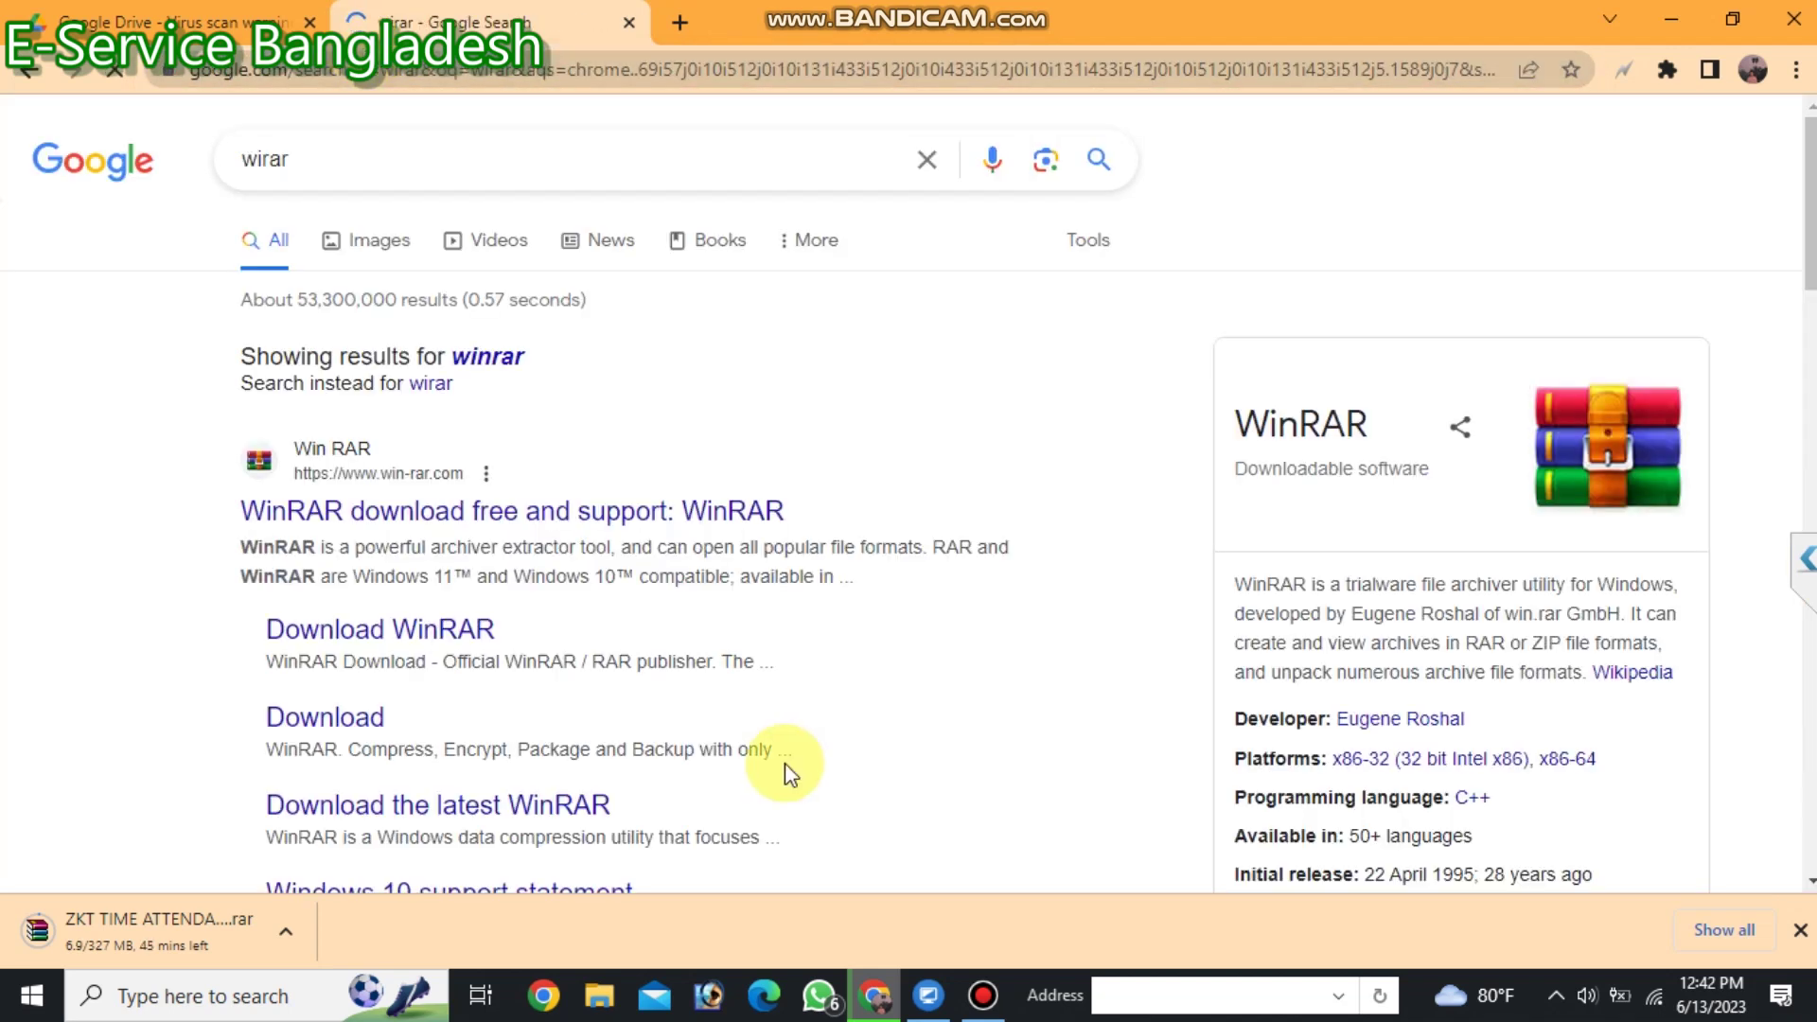
click(364, 512)
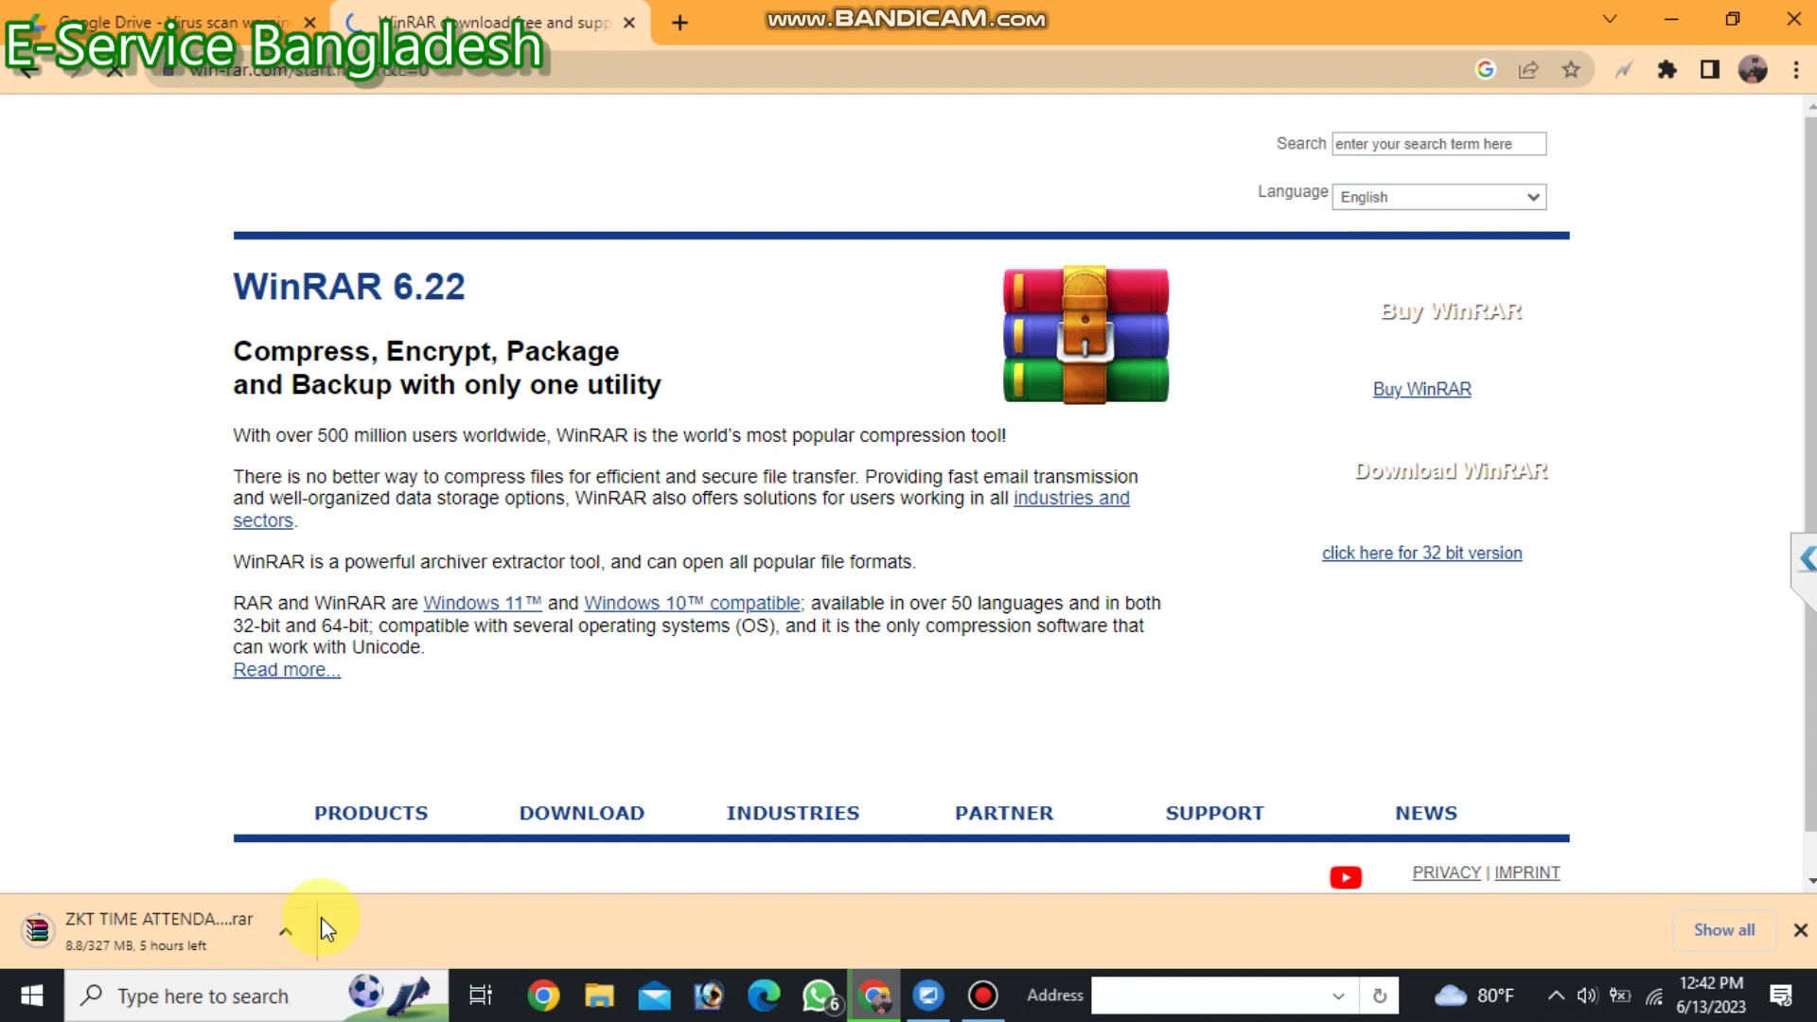
click(1673, 19)
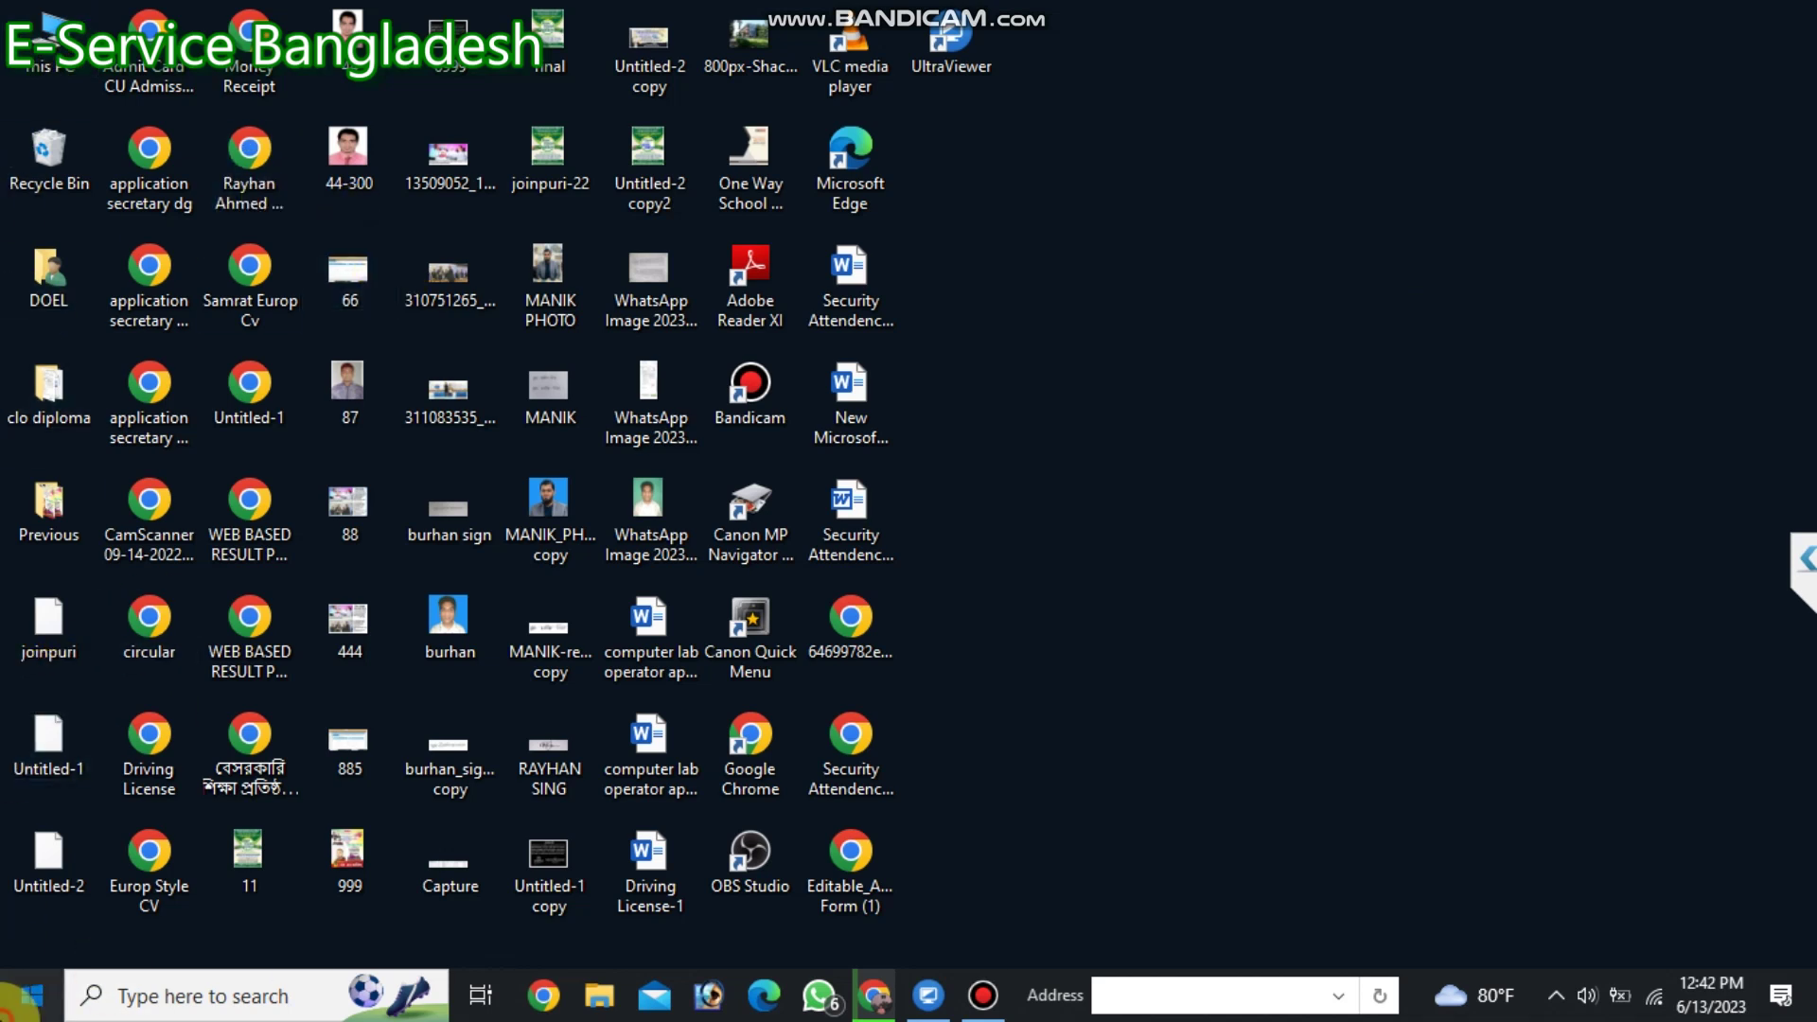
Open This PC in File Explorer from the desktop.
click(17, 1005)
click(1655, 175)
double_click(52, 42)
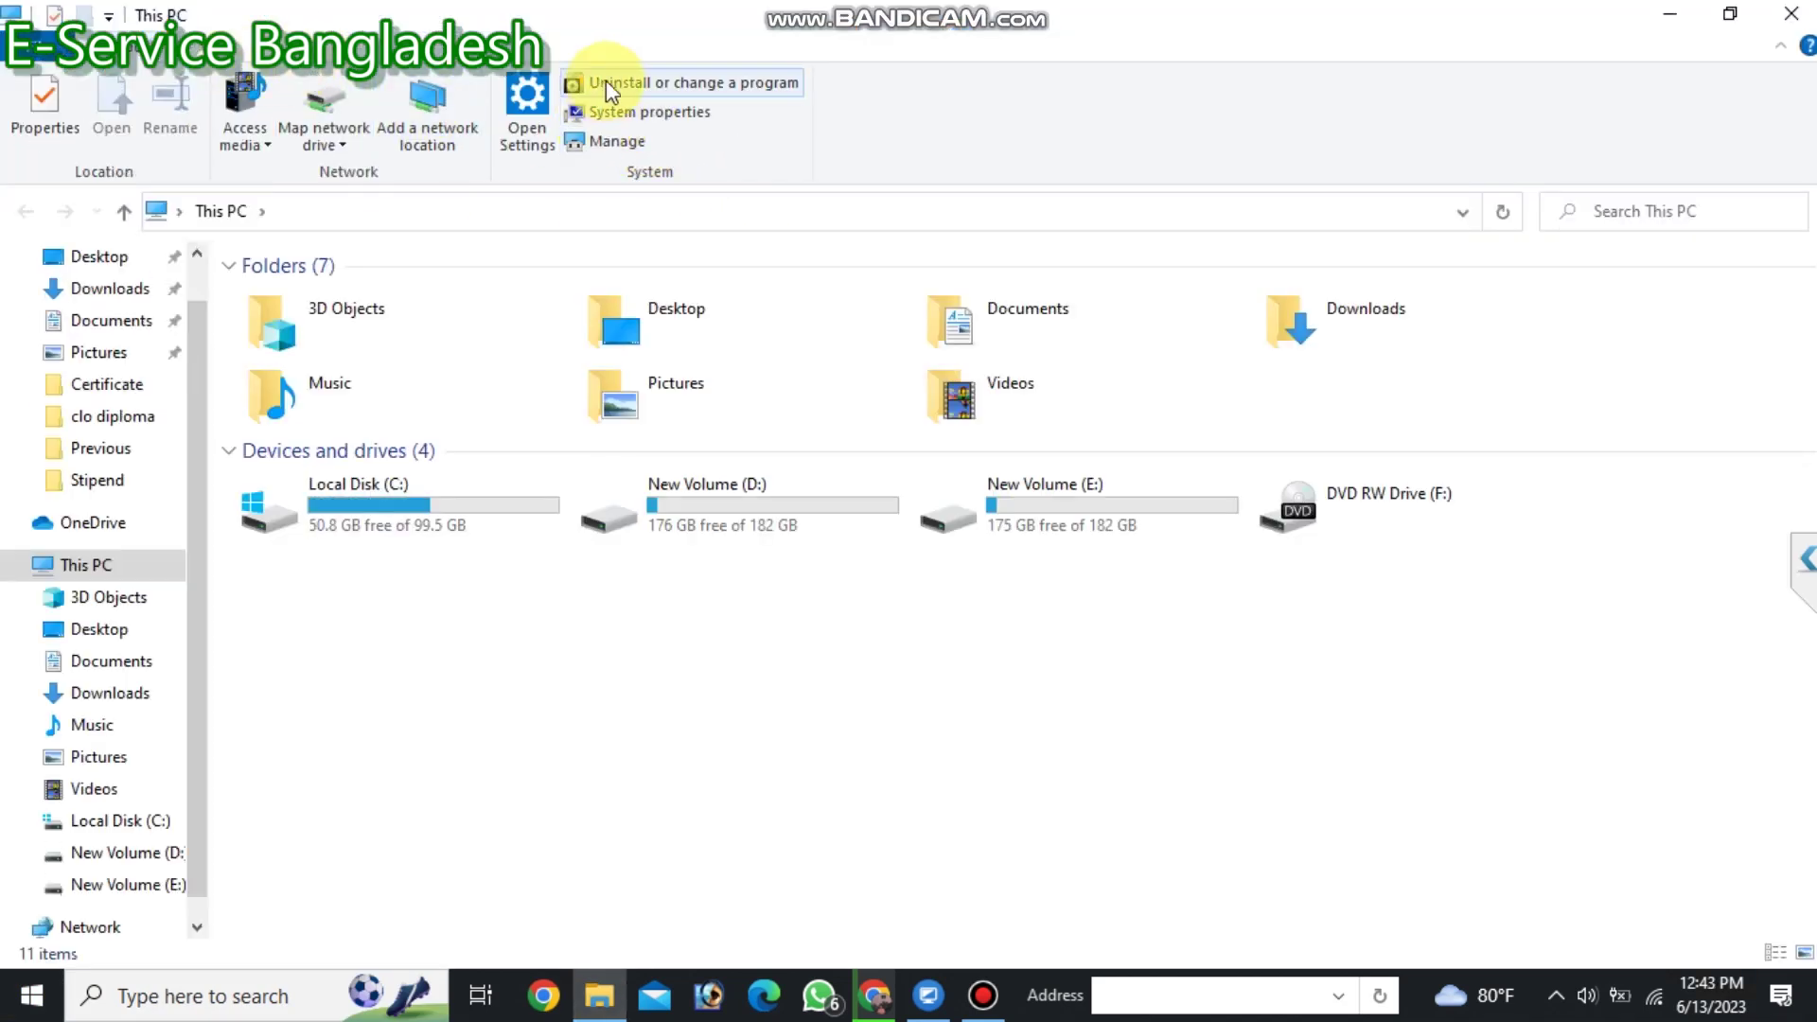
Launch WinRAR from a 'rar' Start search, dismiss the licence reminder, and close it.
click(45, 1005)
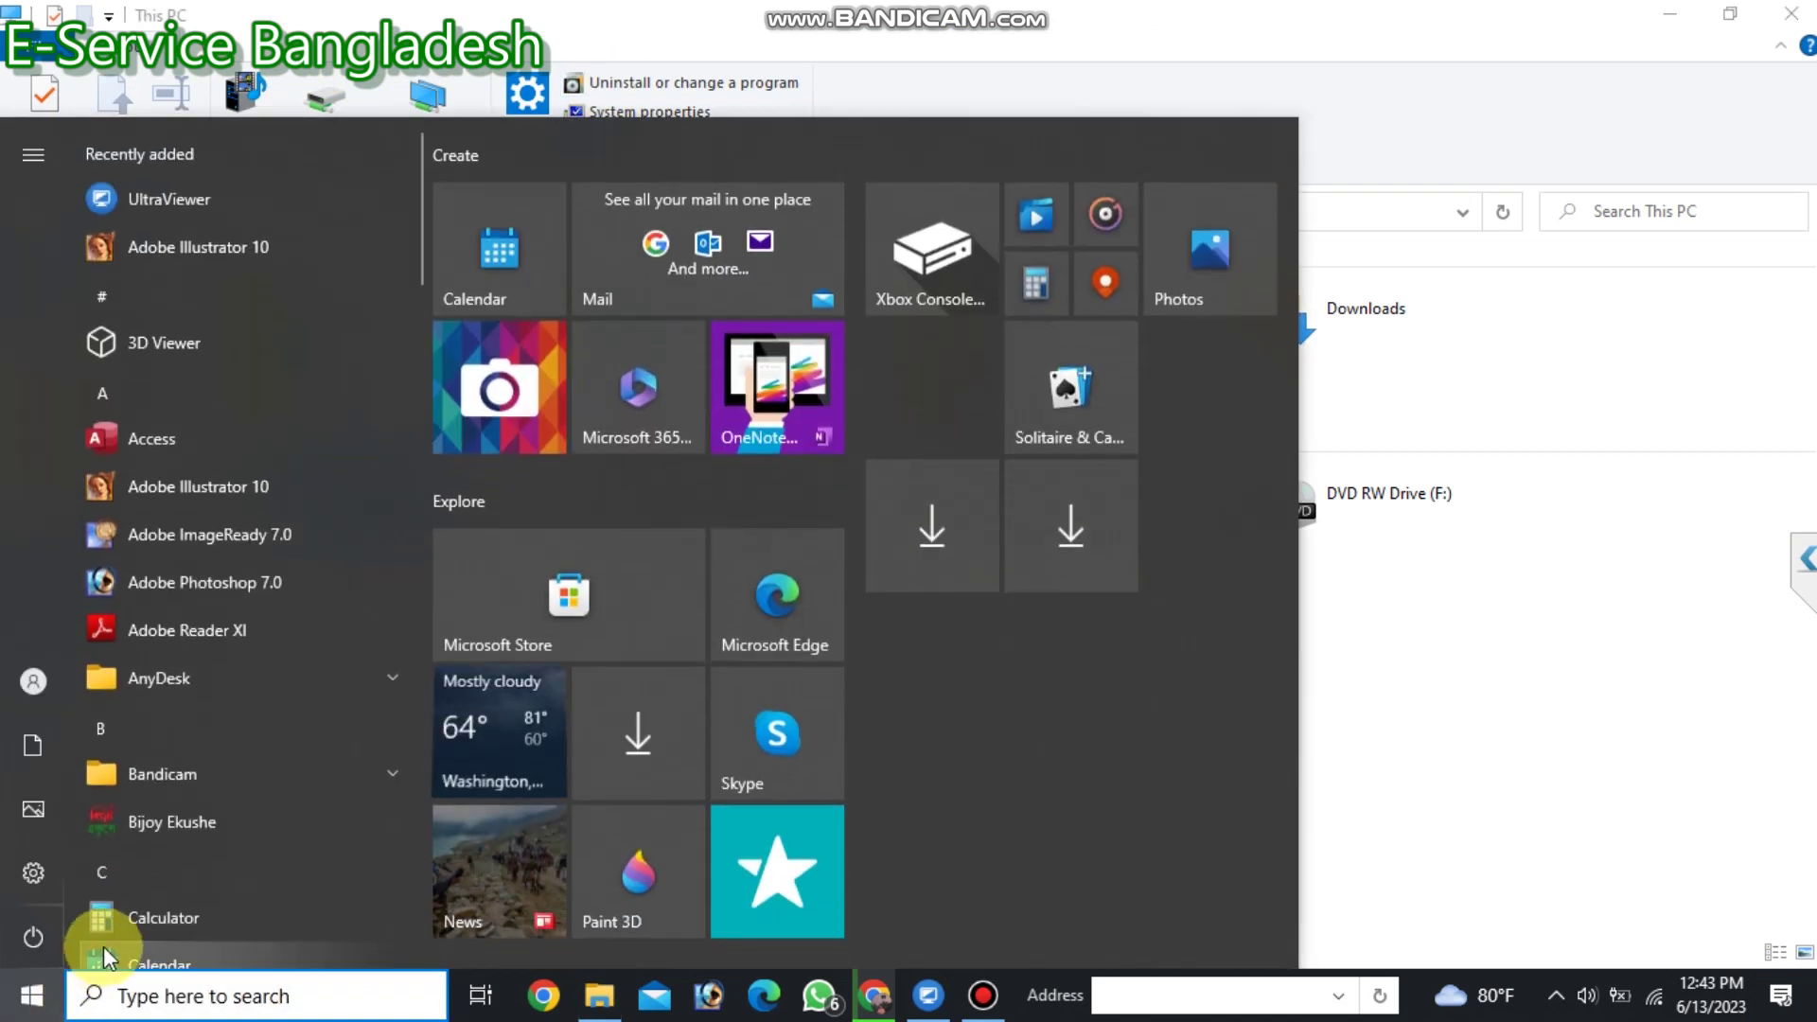
text(rar)
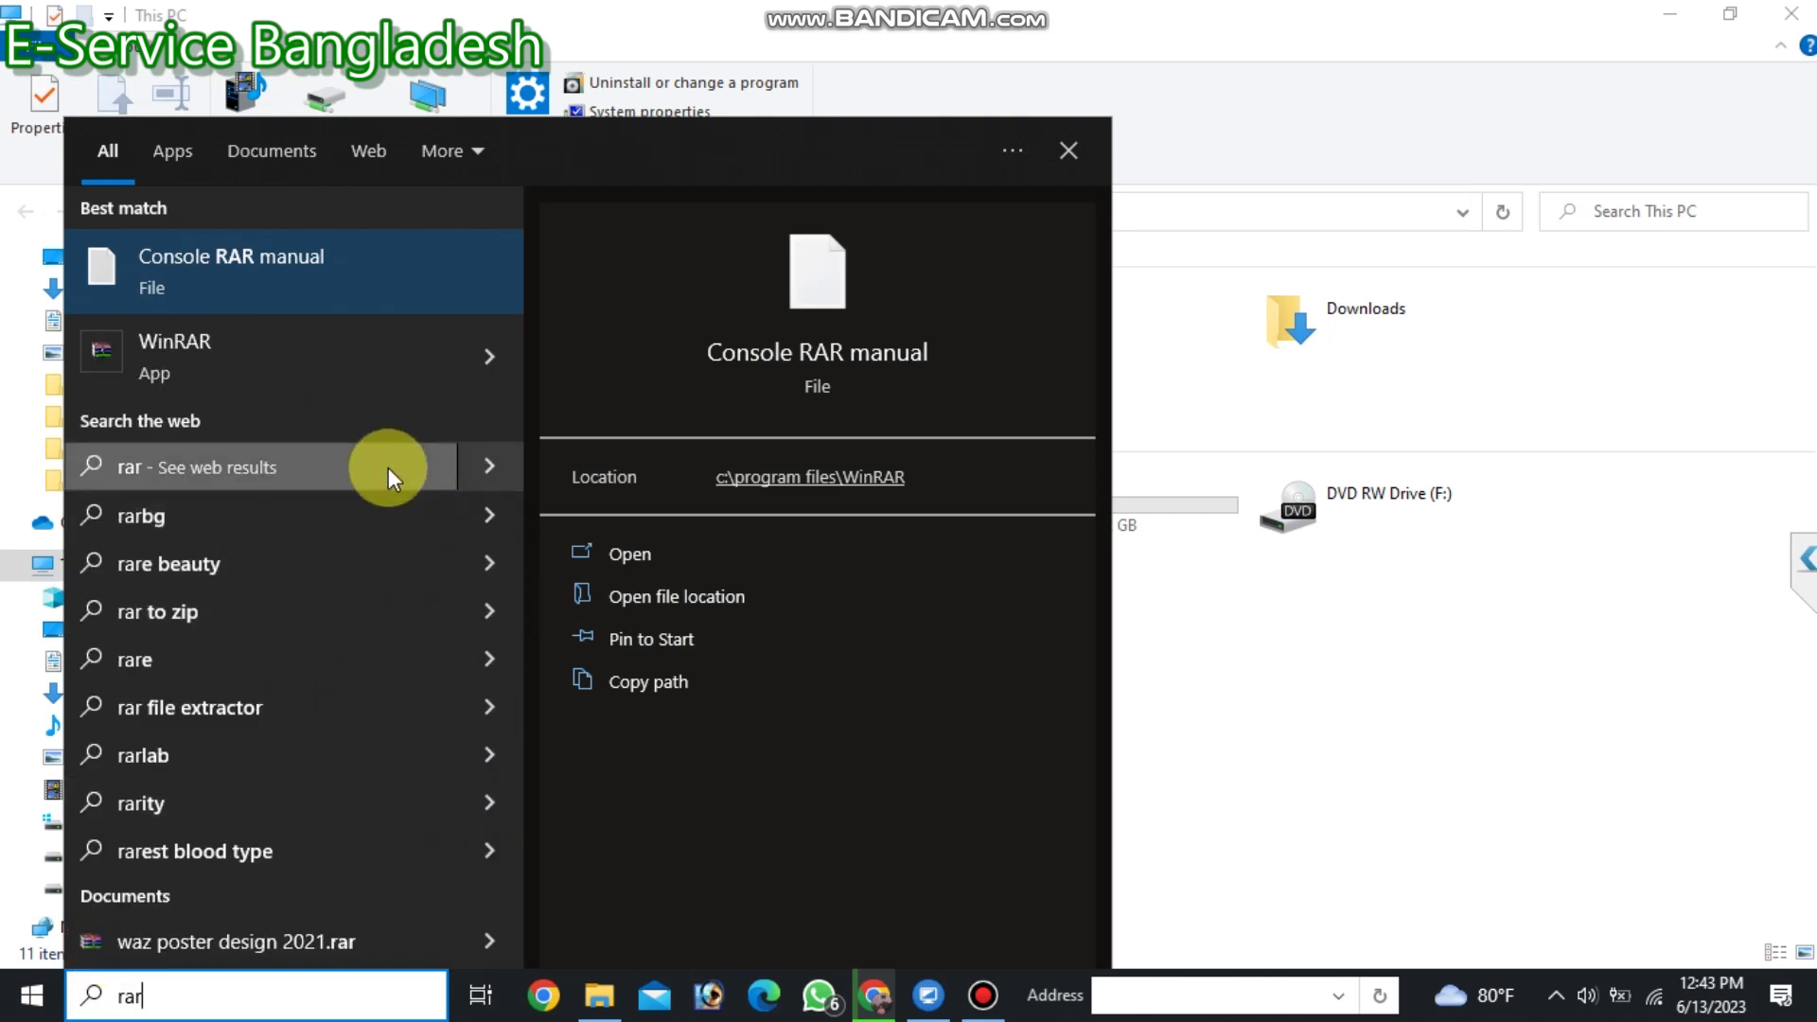
click(378, 371)
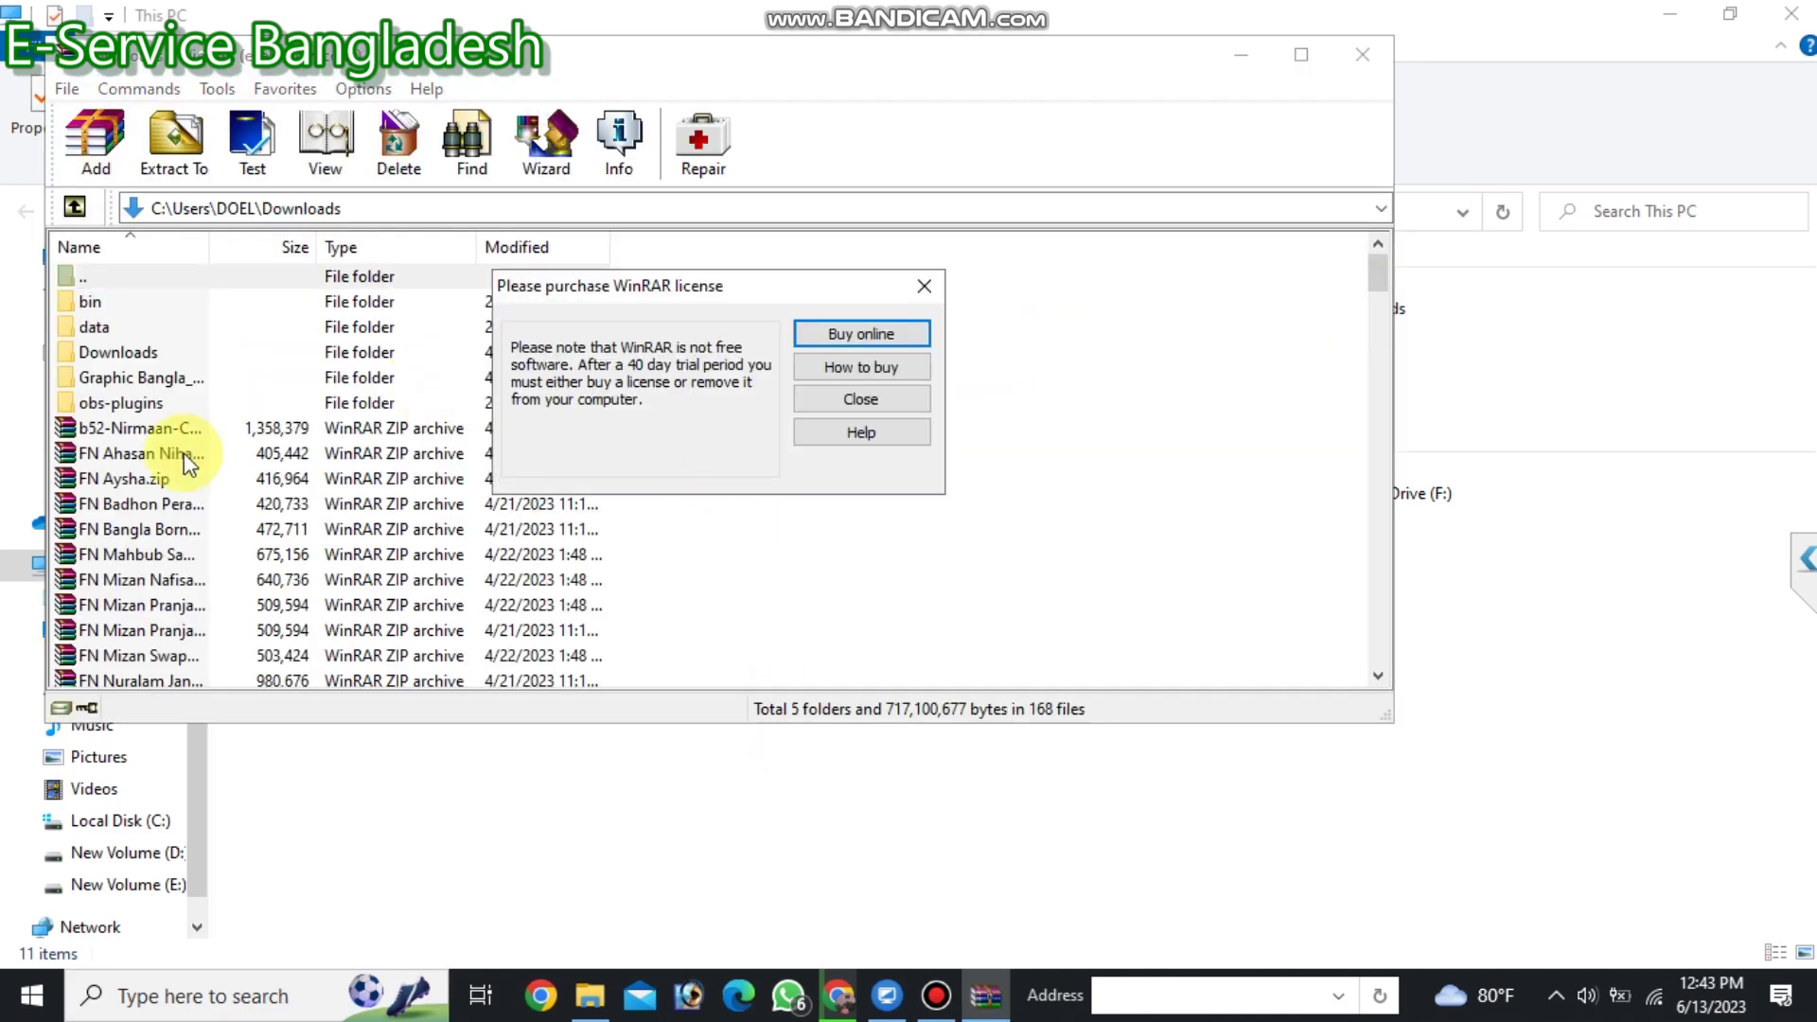
click(931, 297)
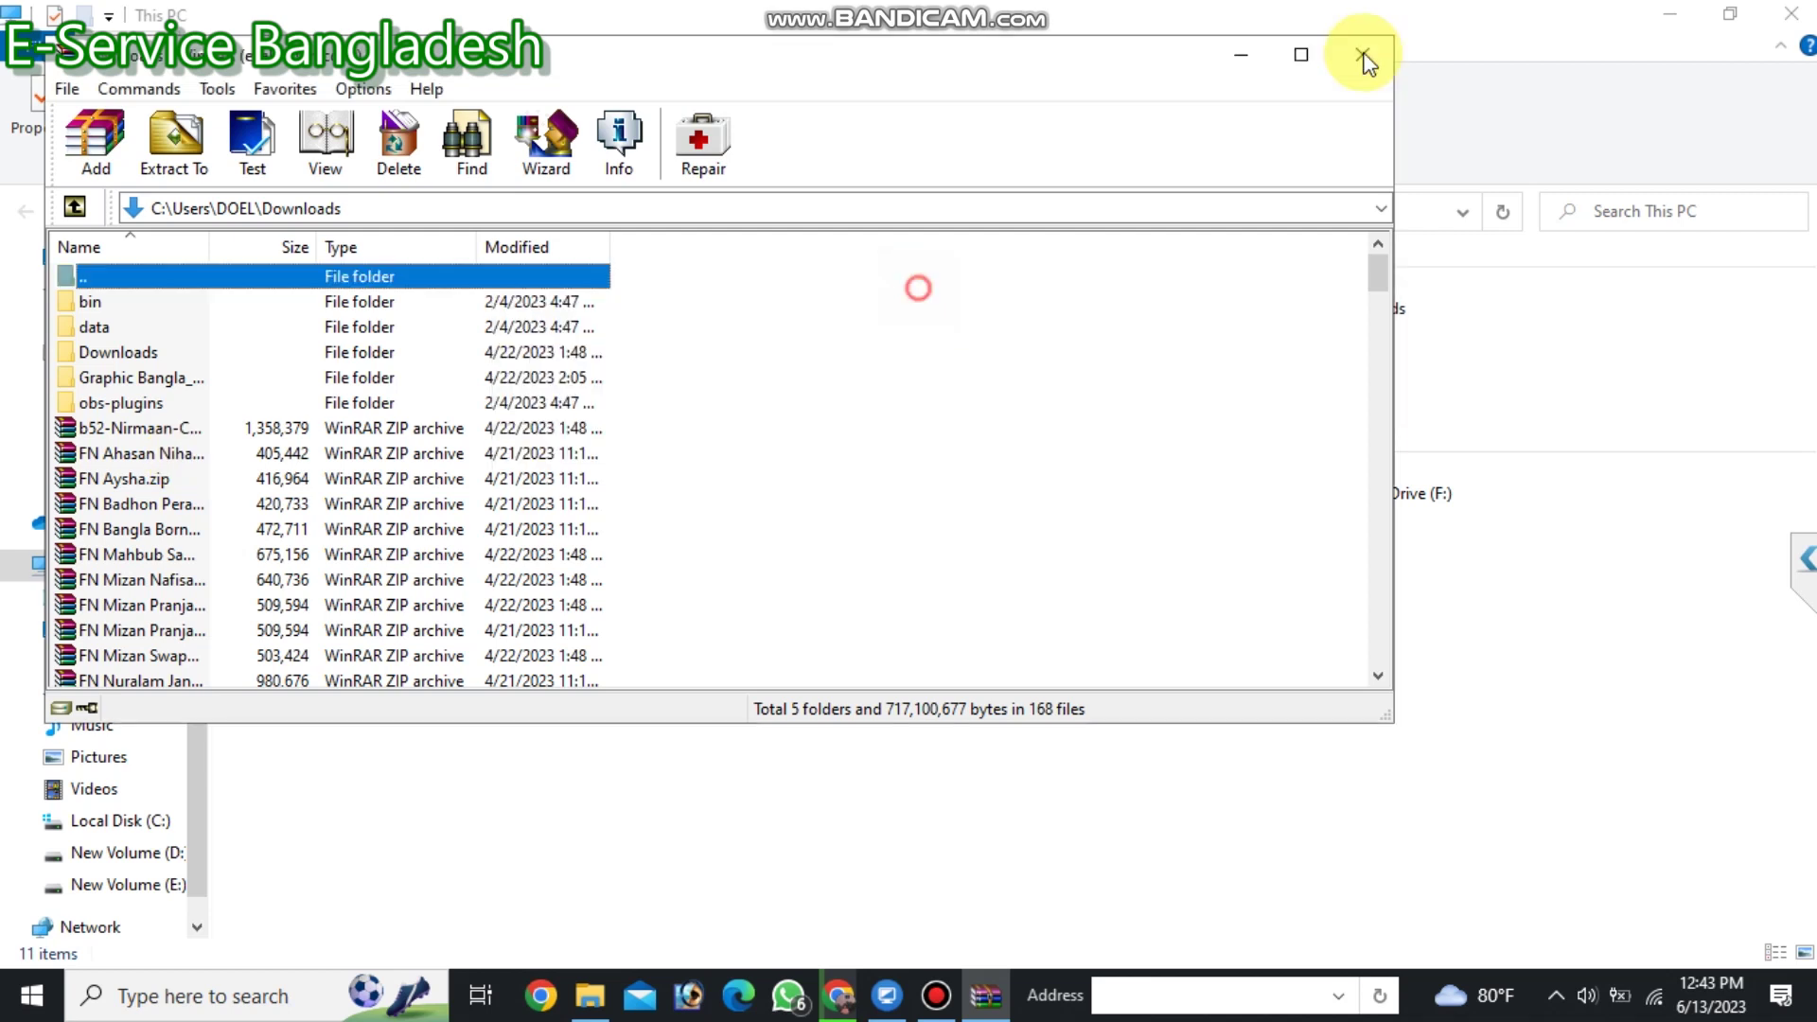
click(1363, 56)
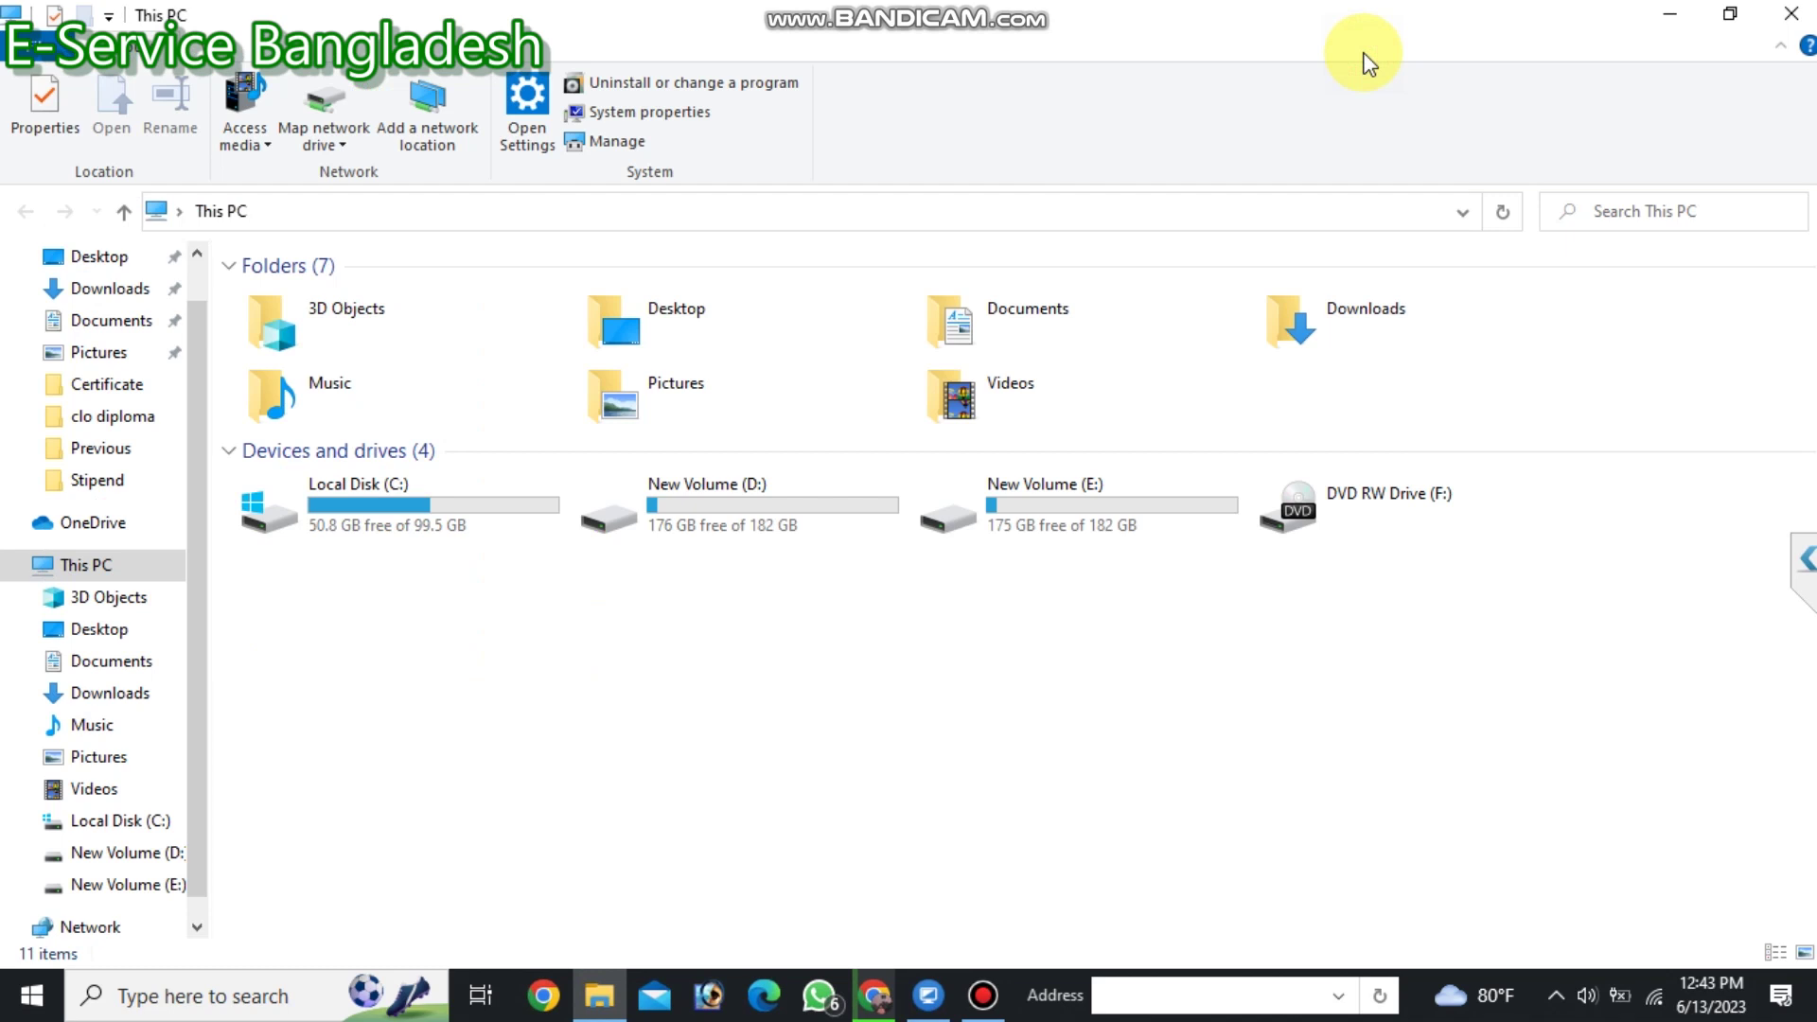
Close This PC, pause and hide Bandicam, then open the downloaded archive's menu in Chrome.
click(1791, 23)
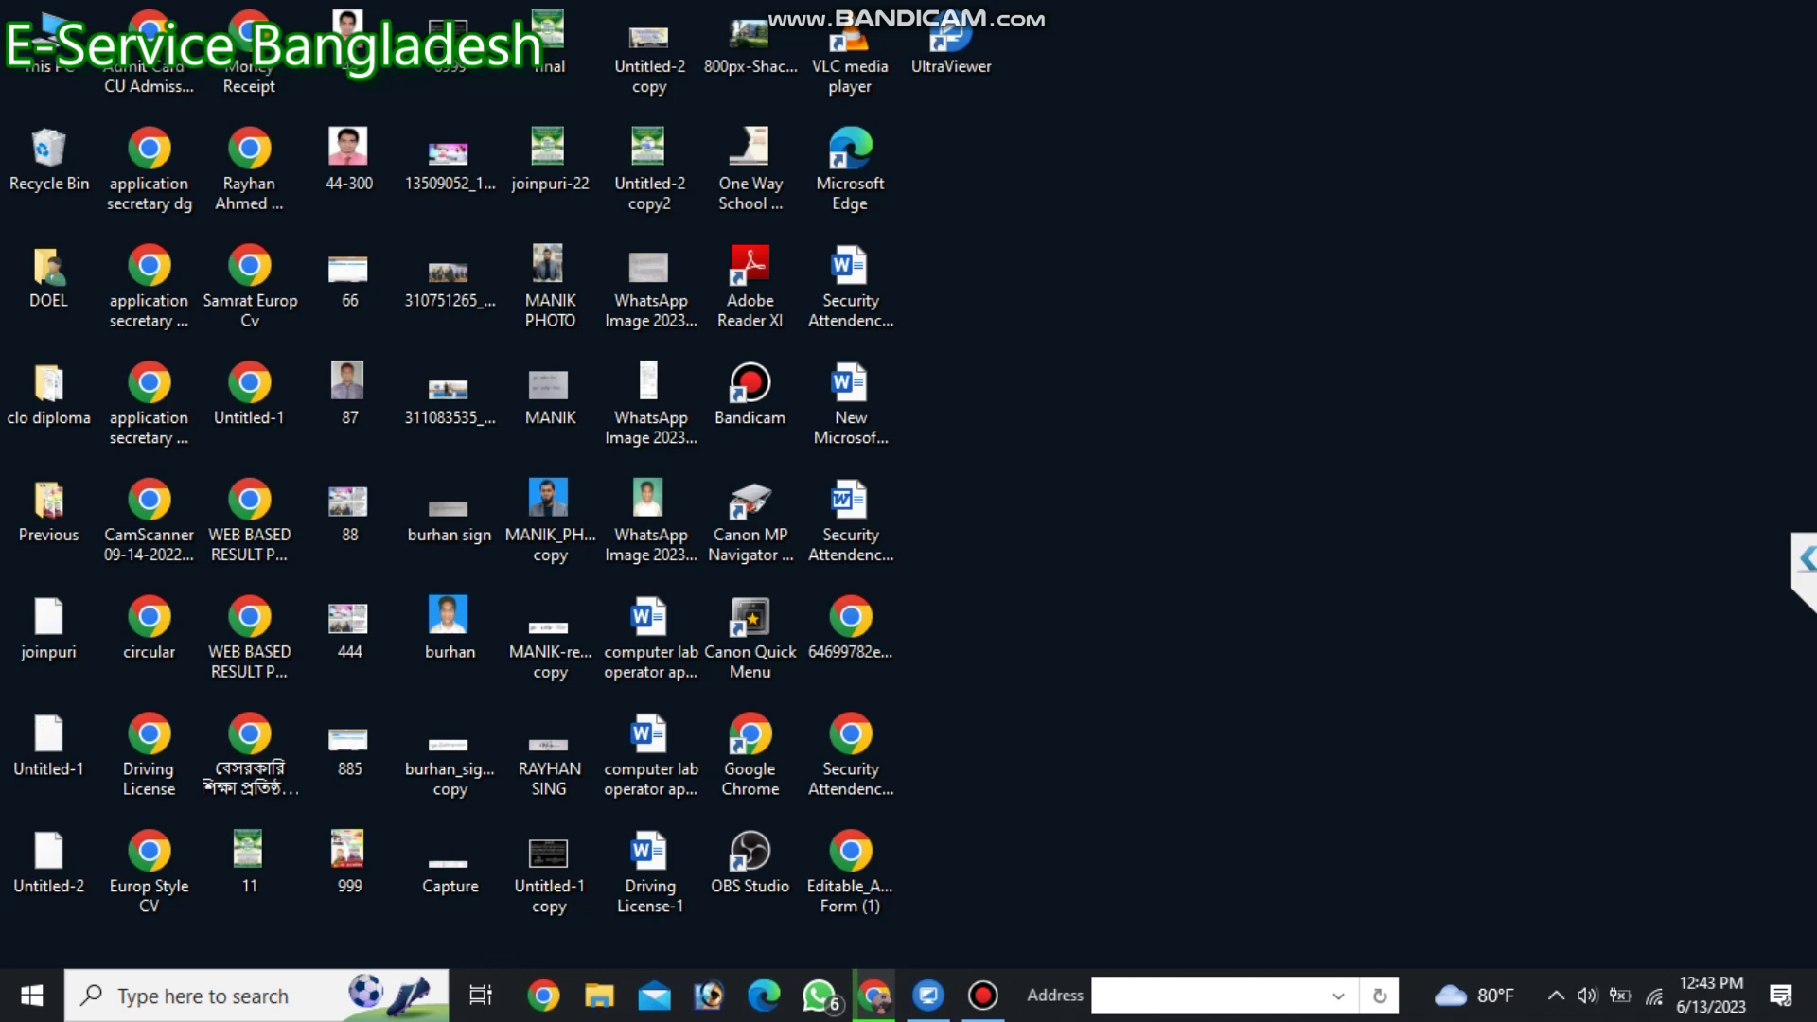
click(981, 998)
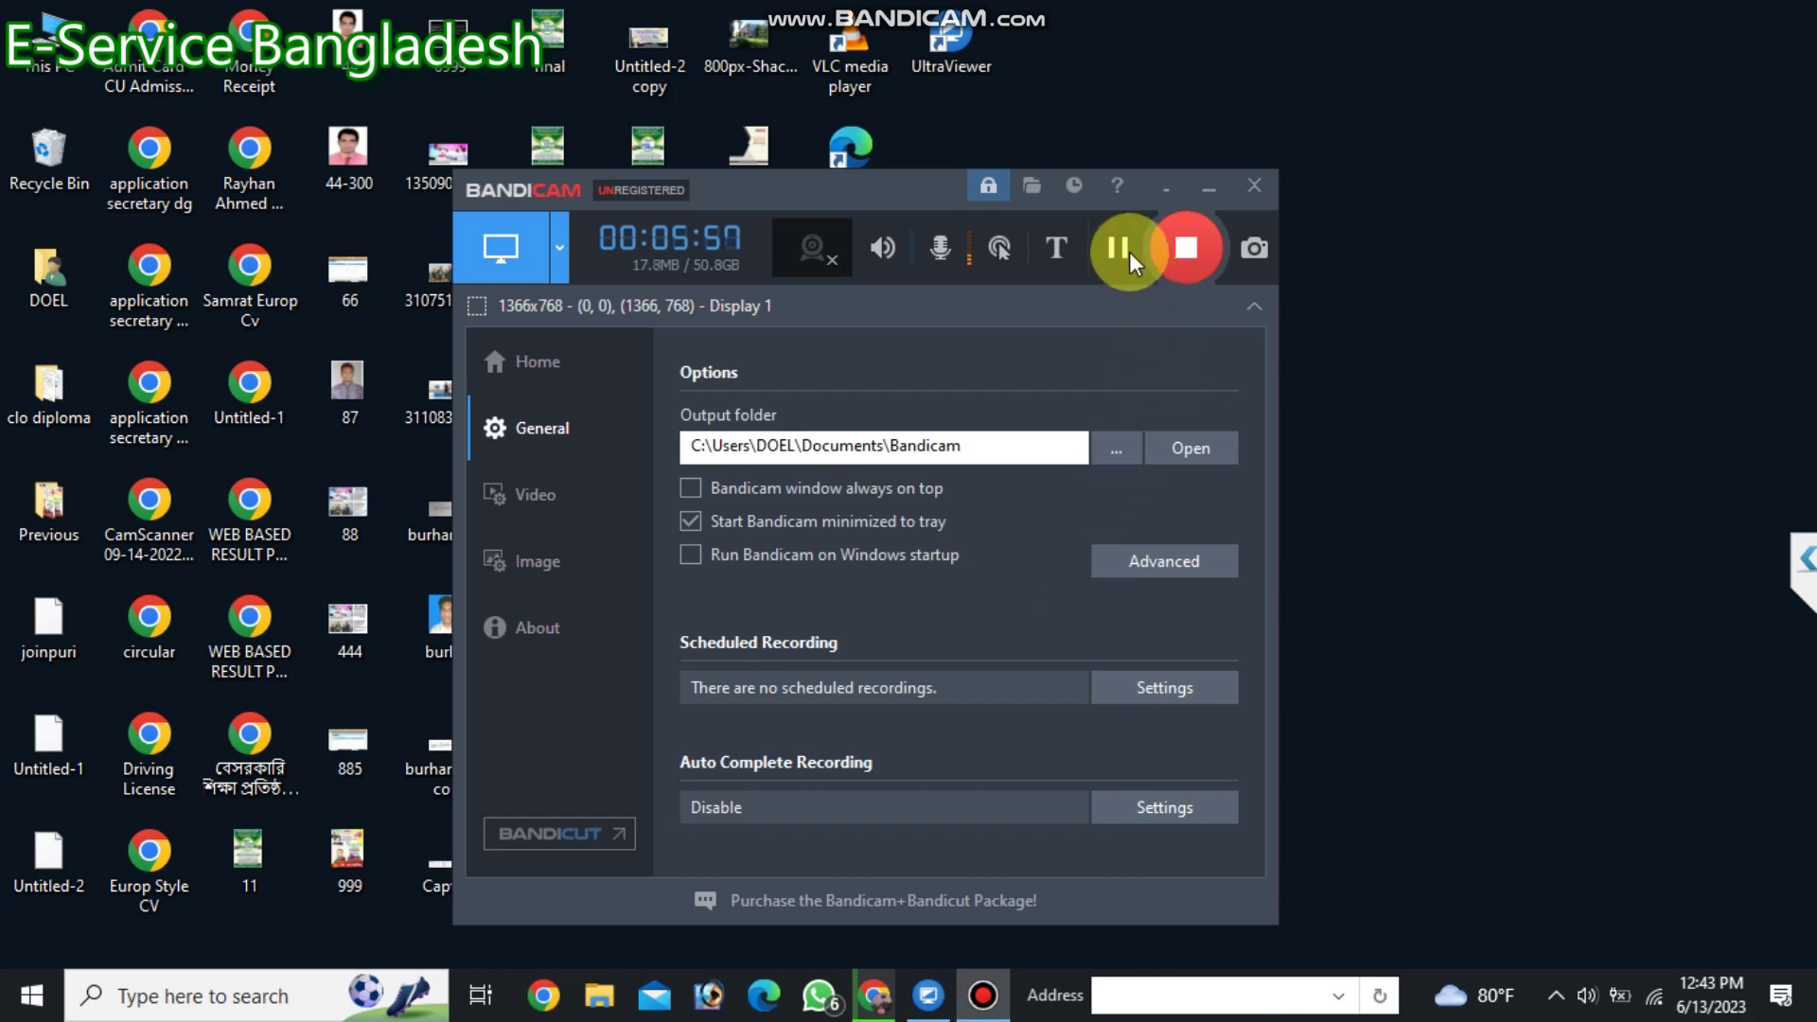
click(1126, 248)
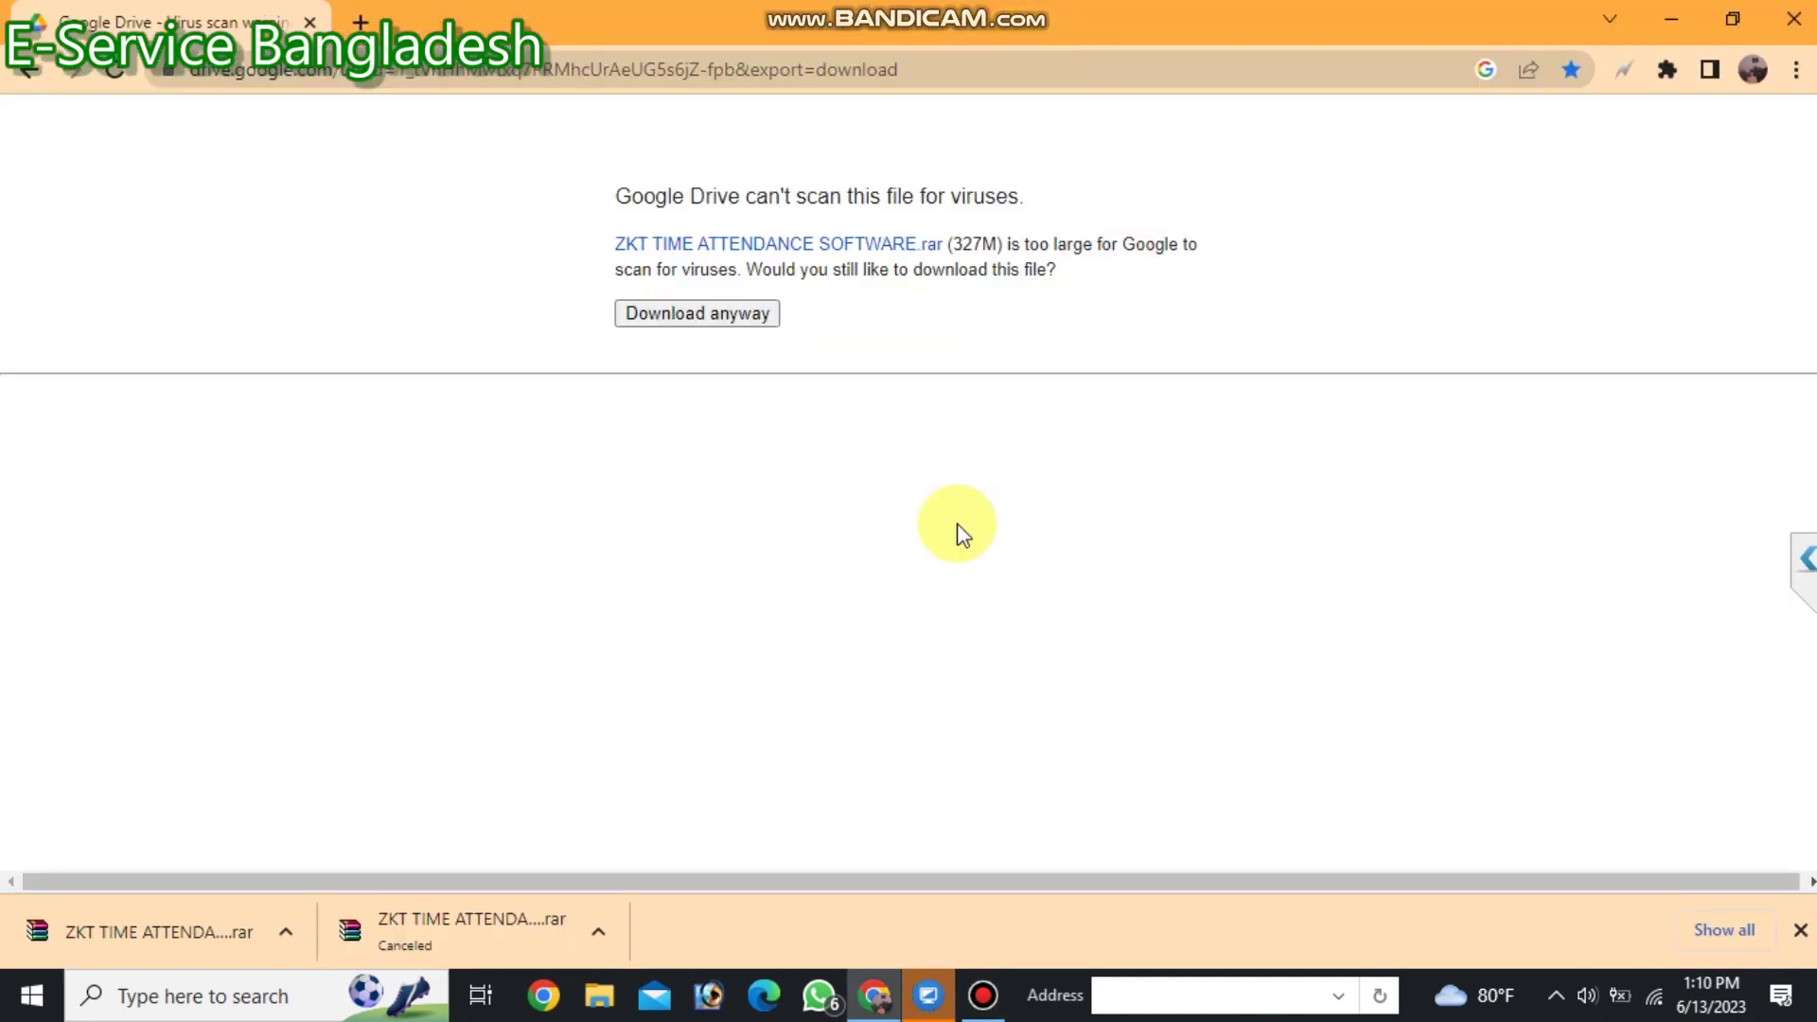
click(982, 996)
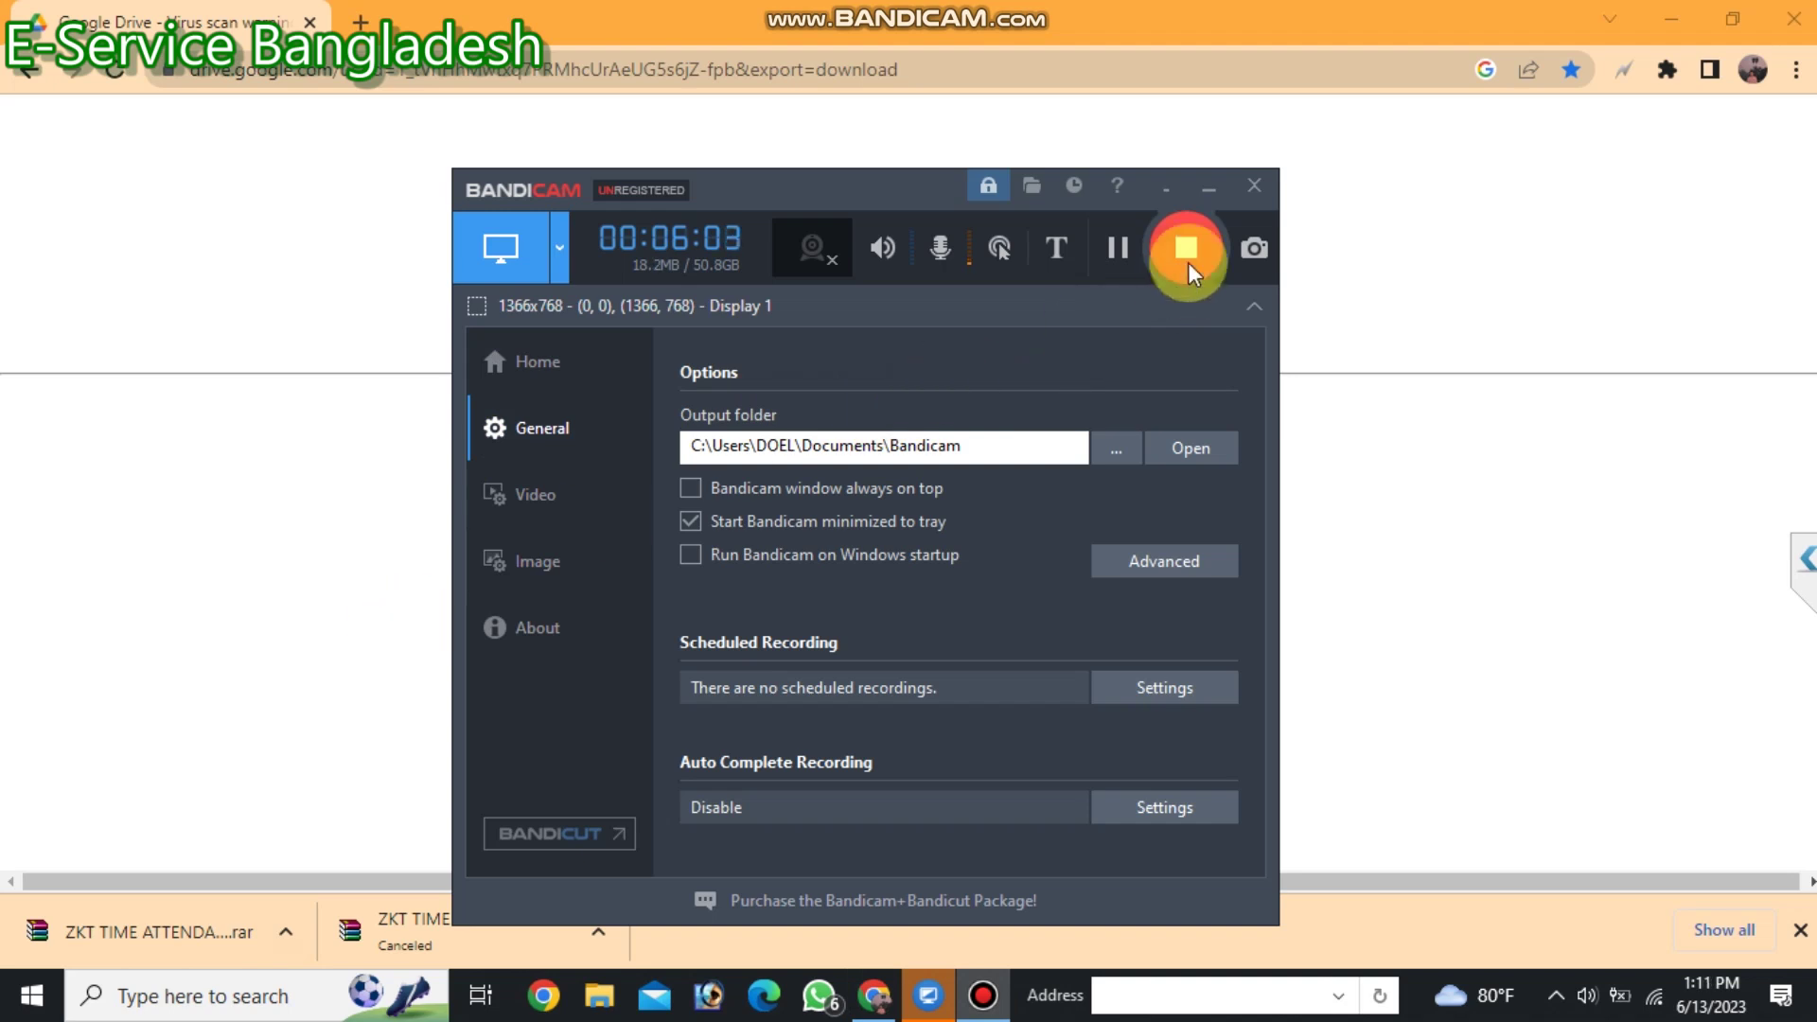
click(1211, 187)
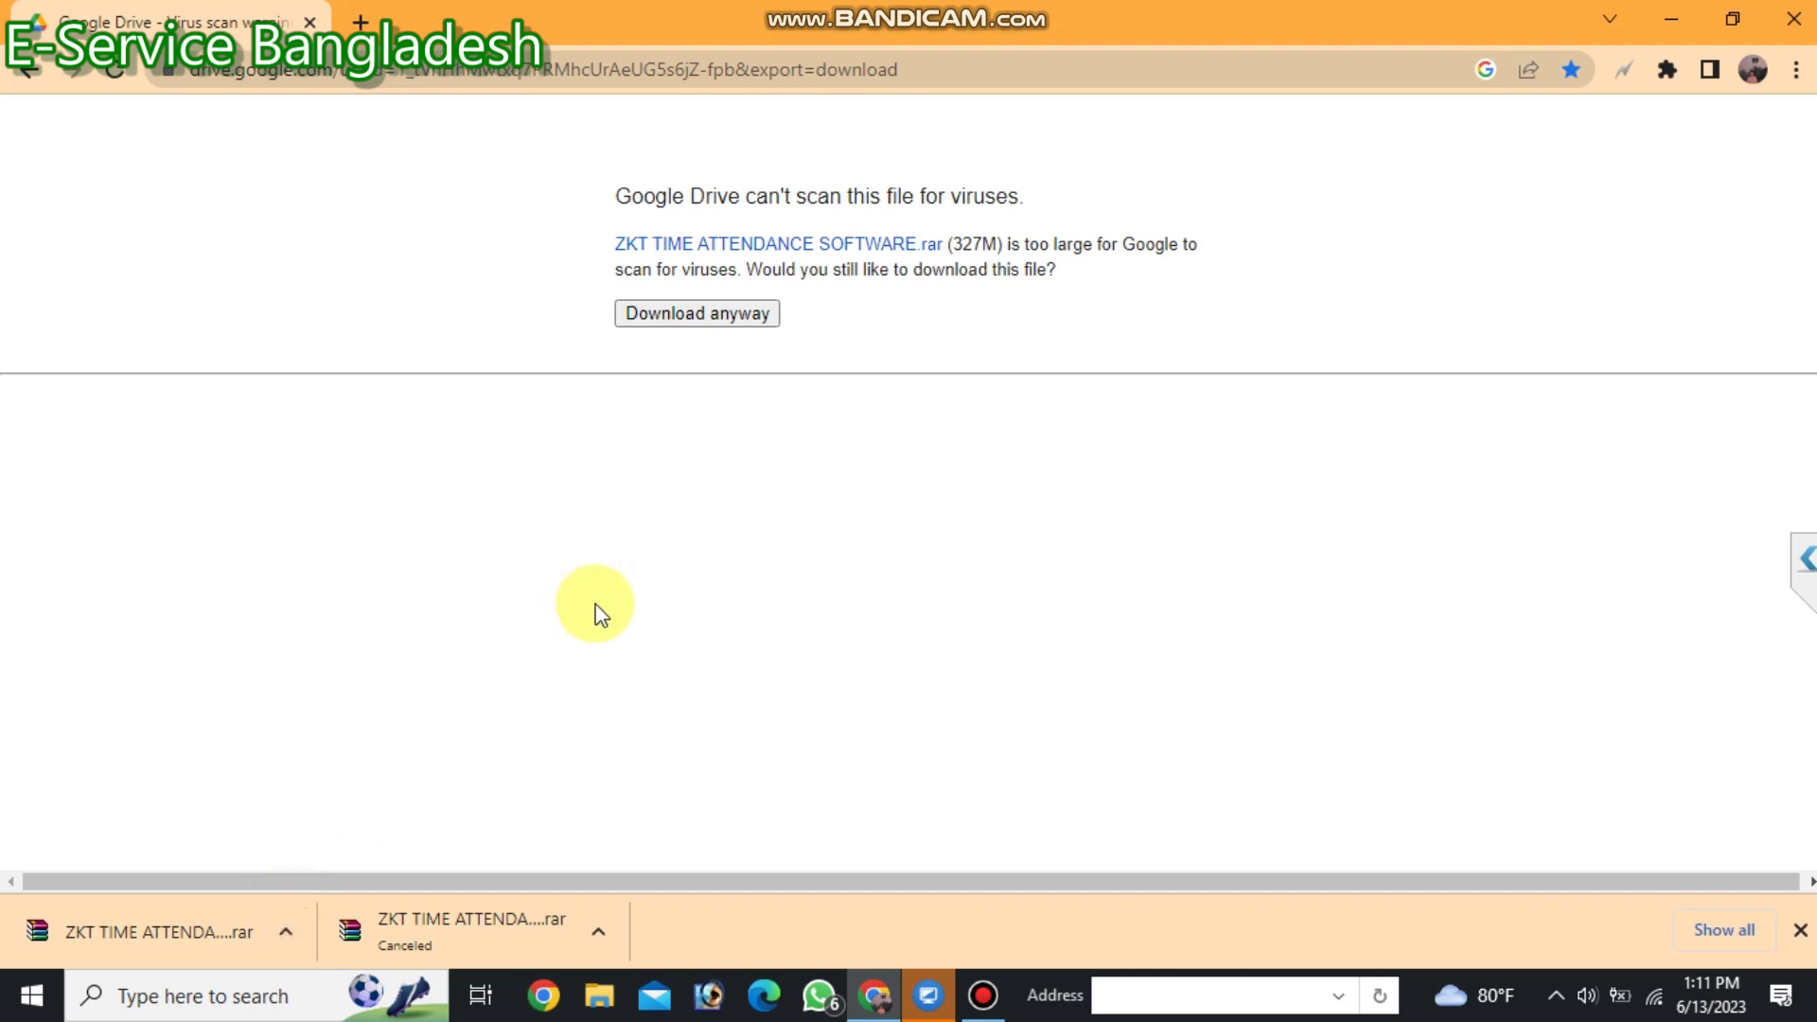
click(284, 932)
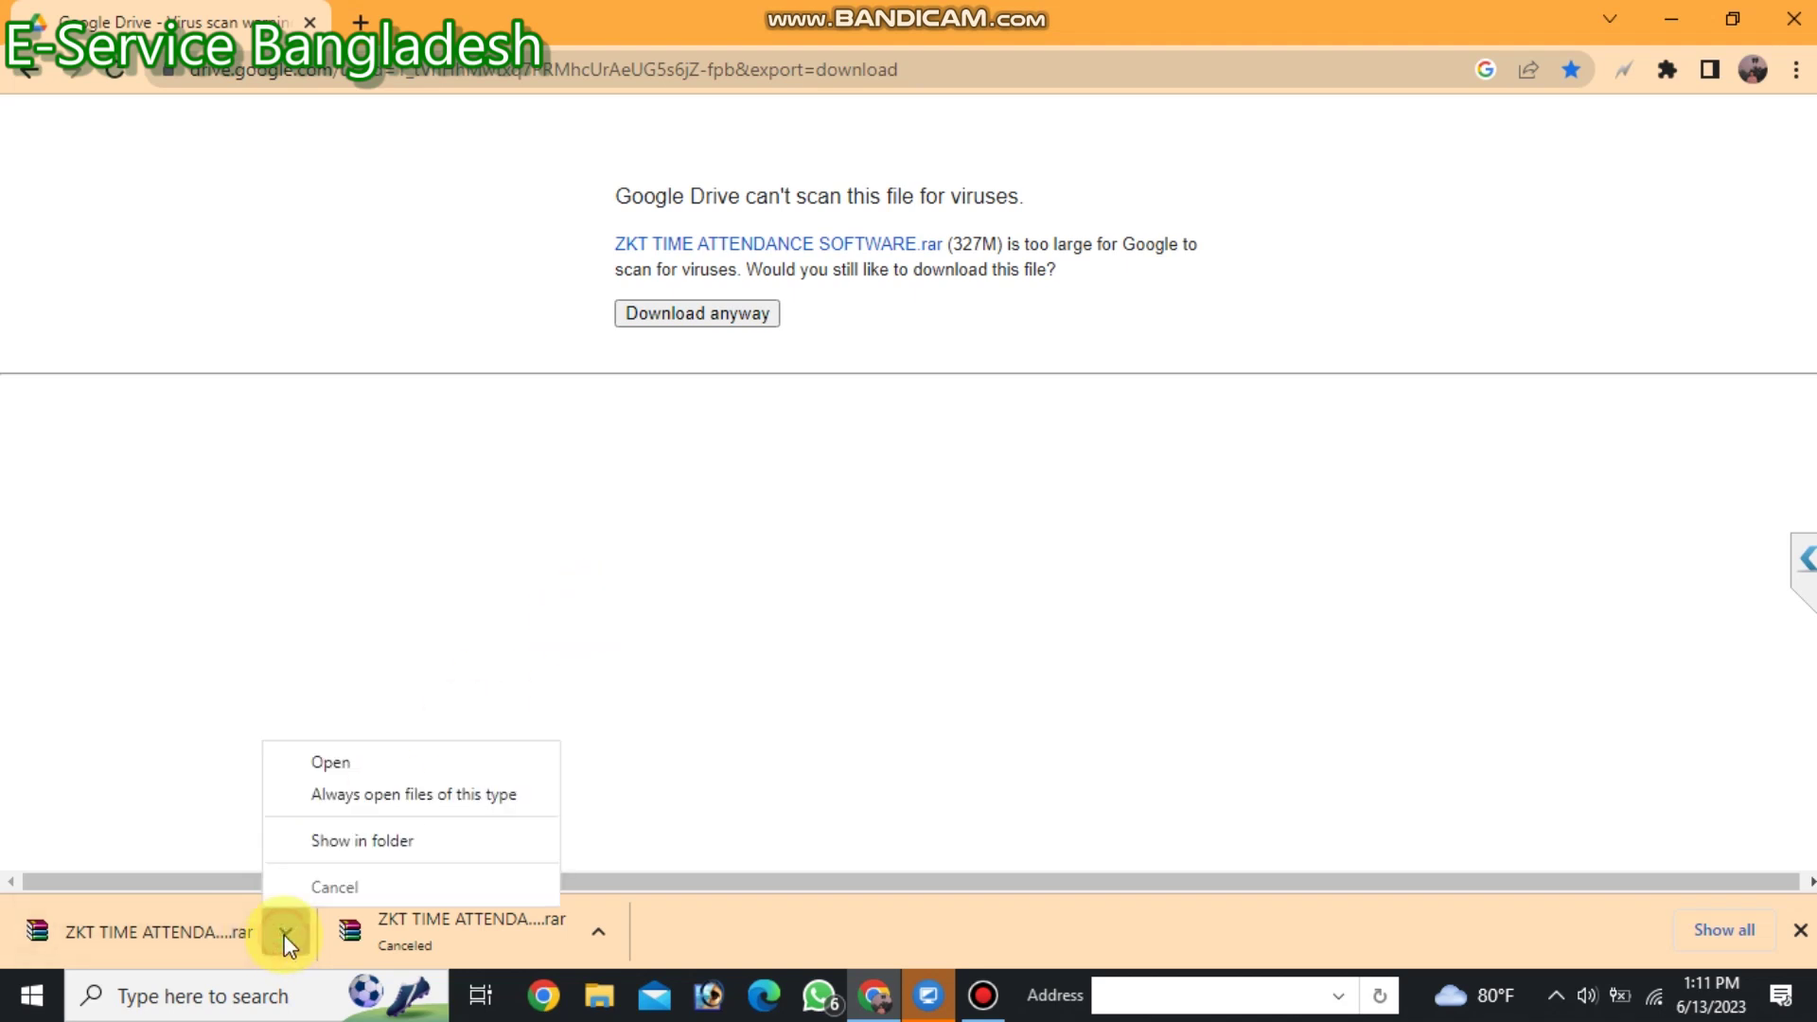
Show the ZKT archive in Downloads and extract it there with Extract Here.
click(352, 842)
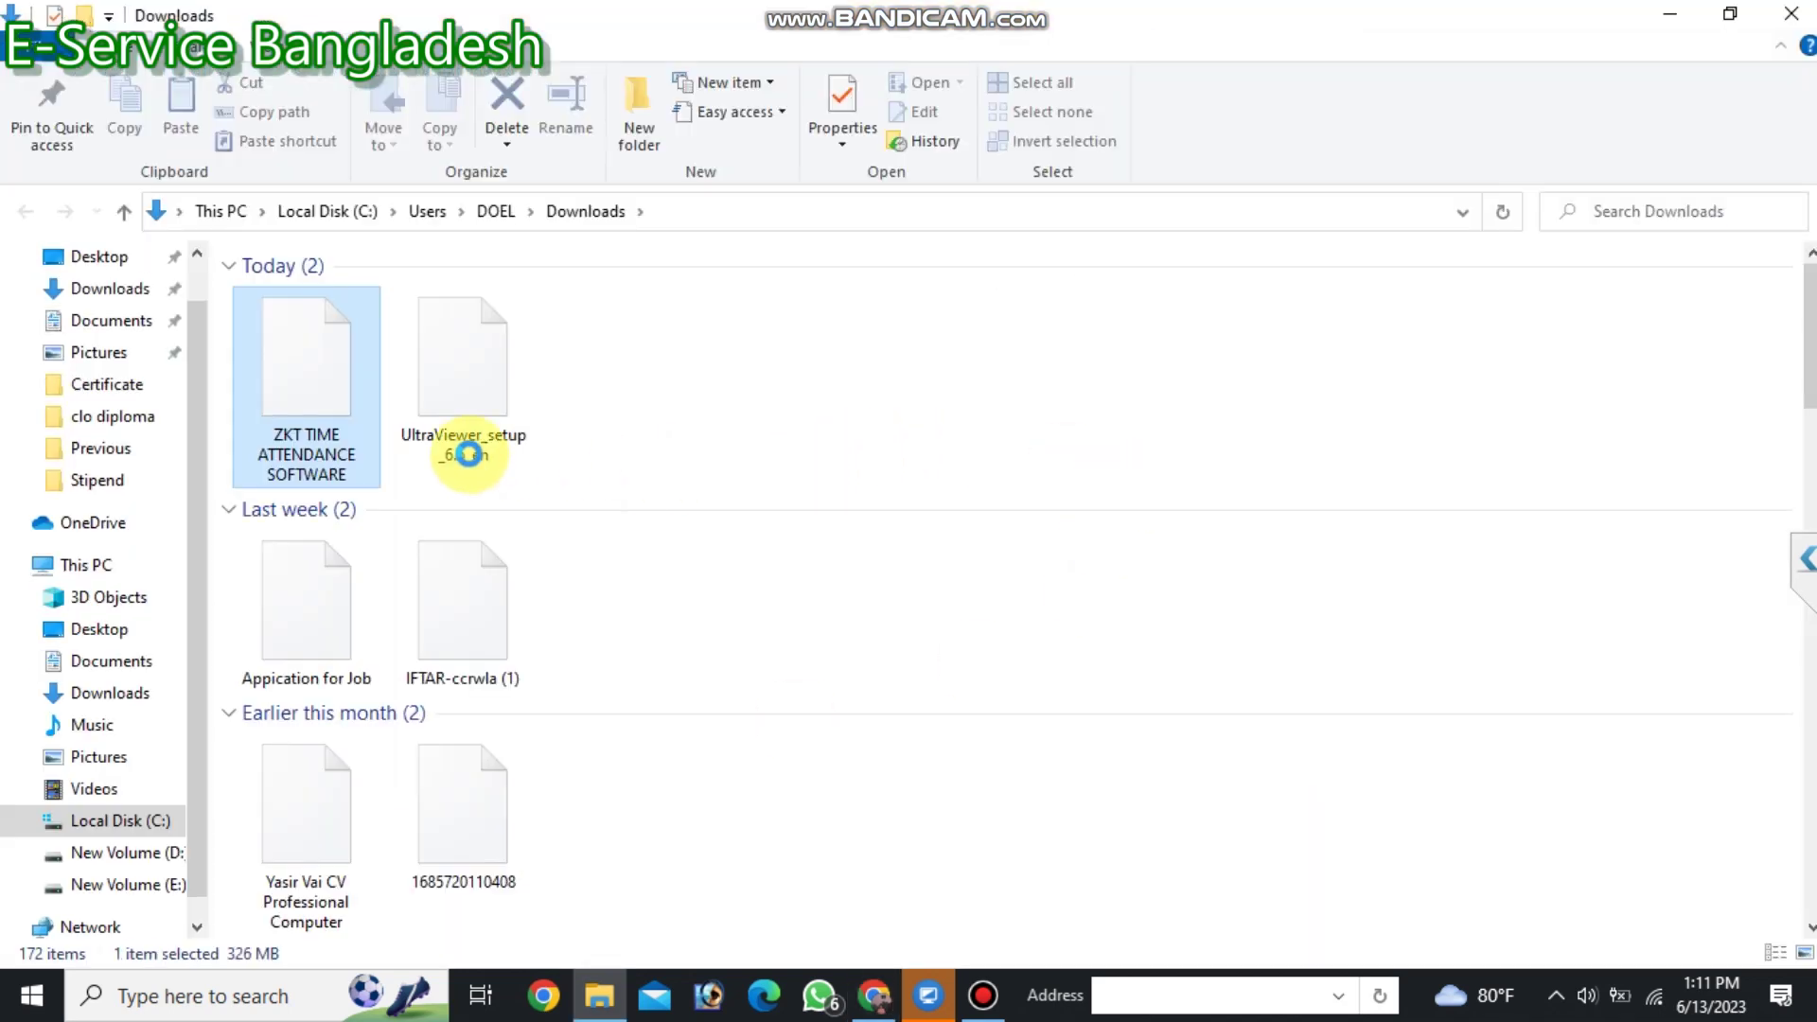
right_click(319, 372)
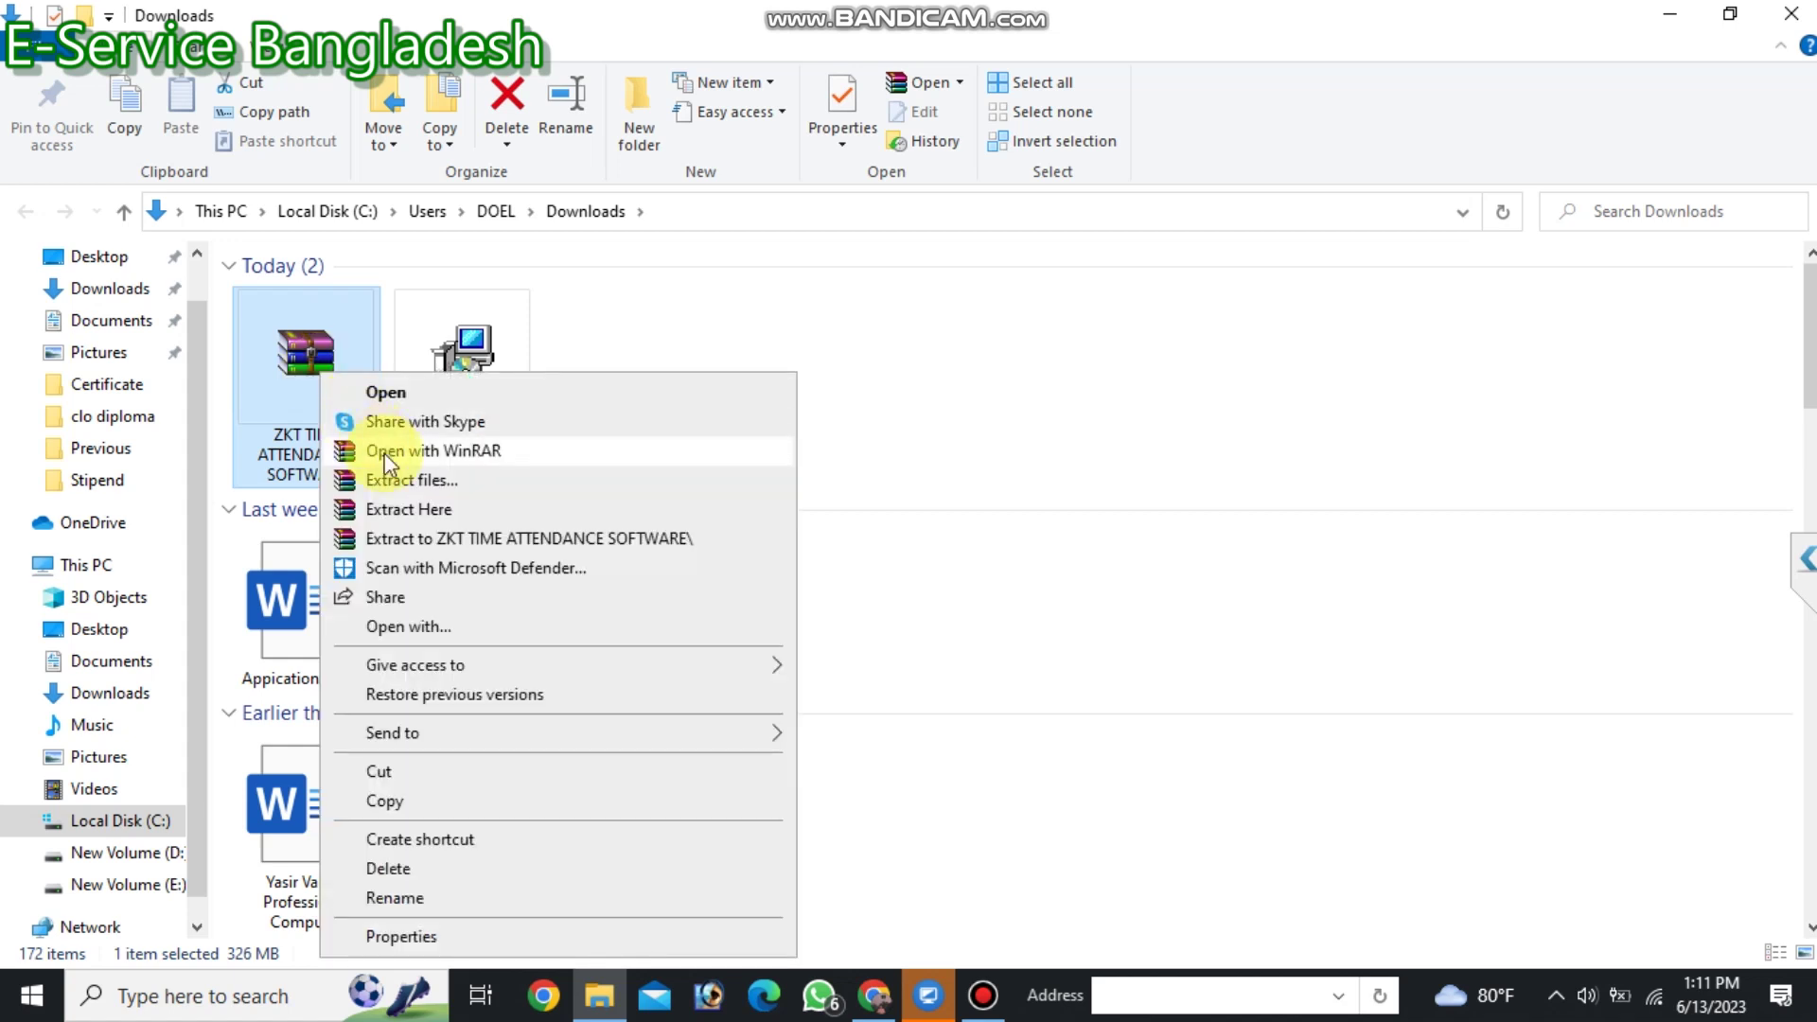
click(410, 511)
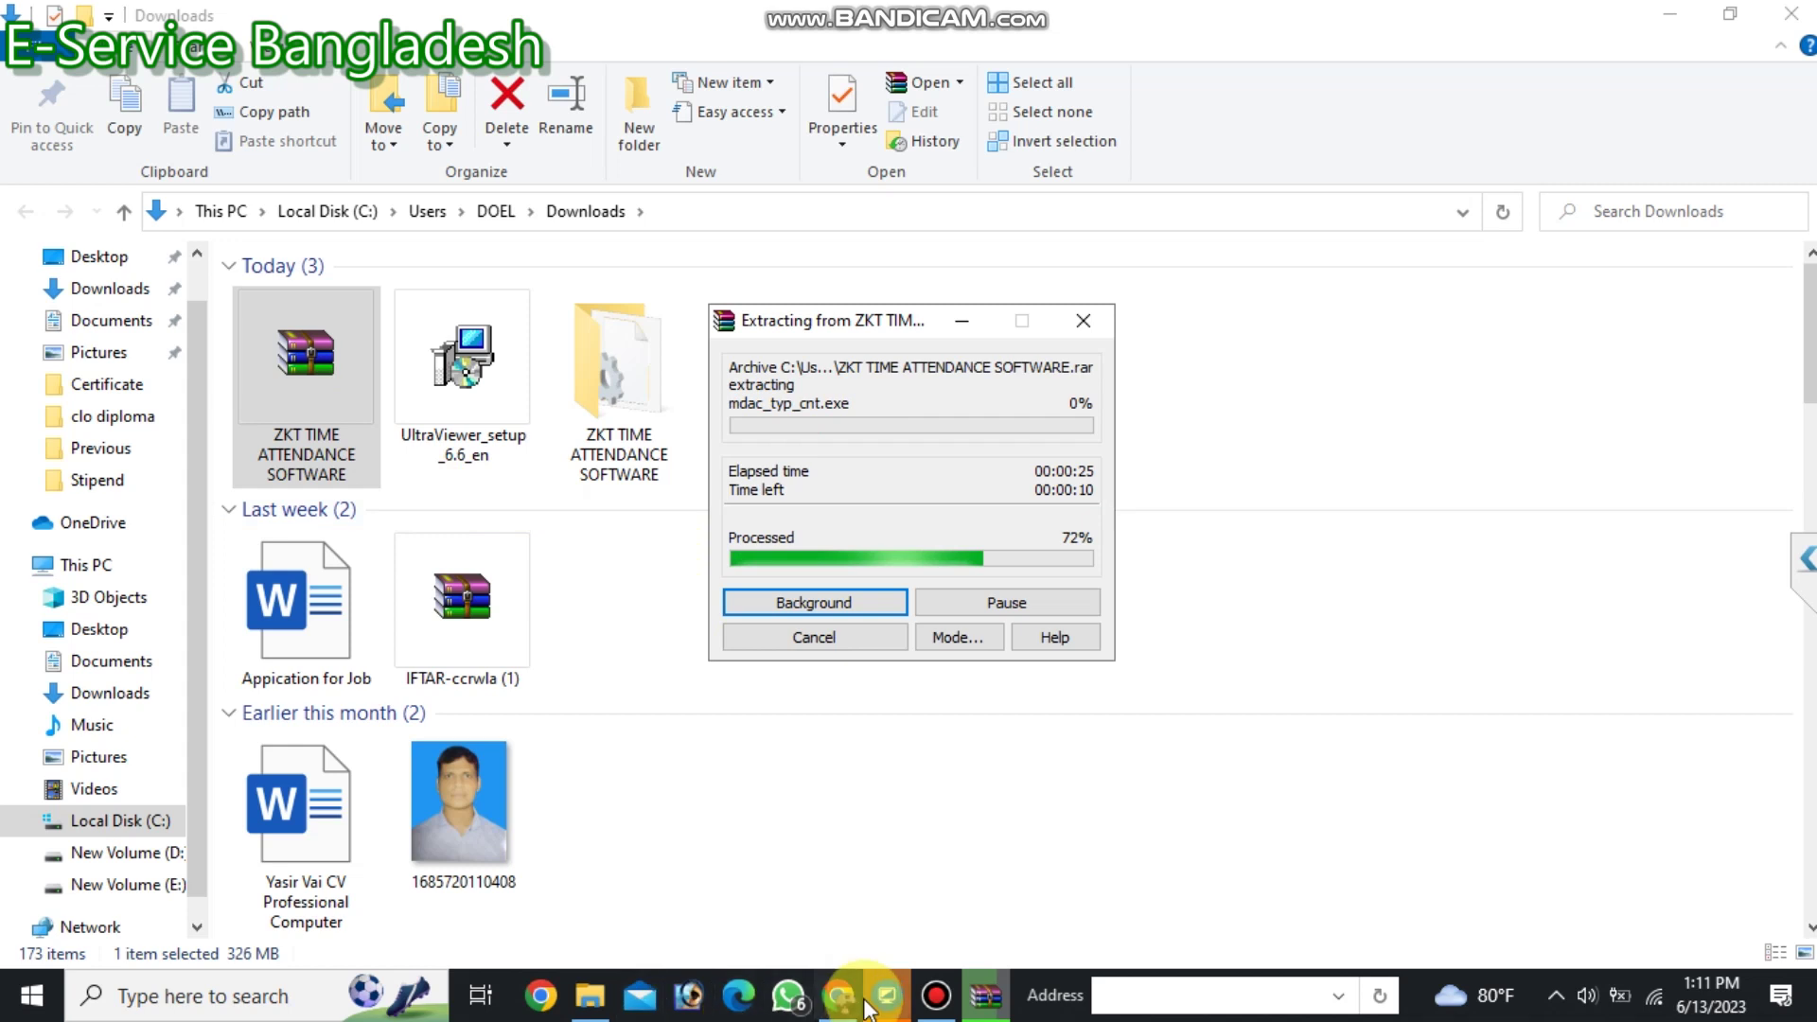
Bring the Bandicam recorder forward and minimize it again.
mouse_move(947, 998)
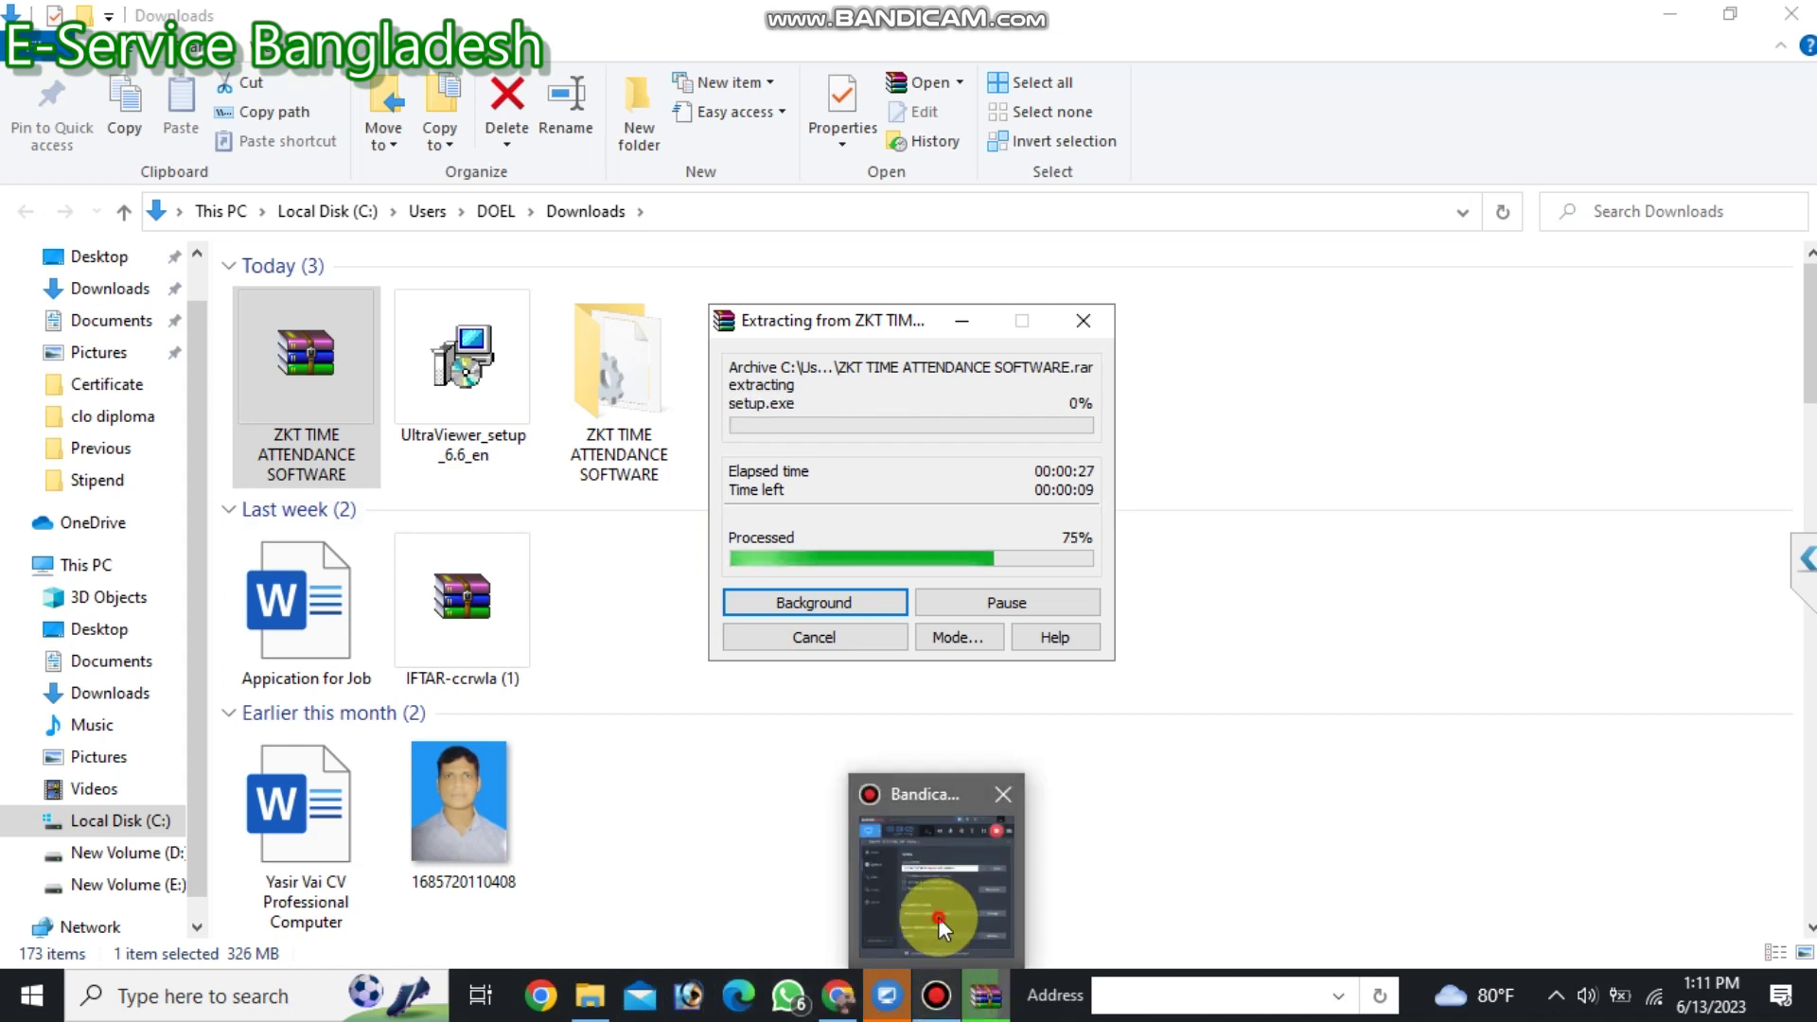
click(938, 917)
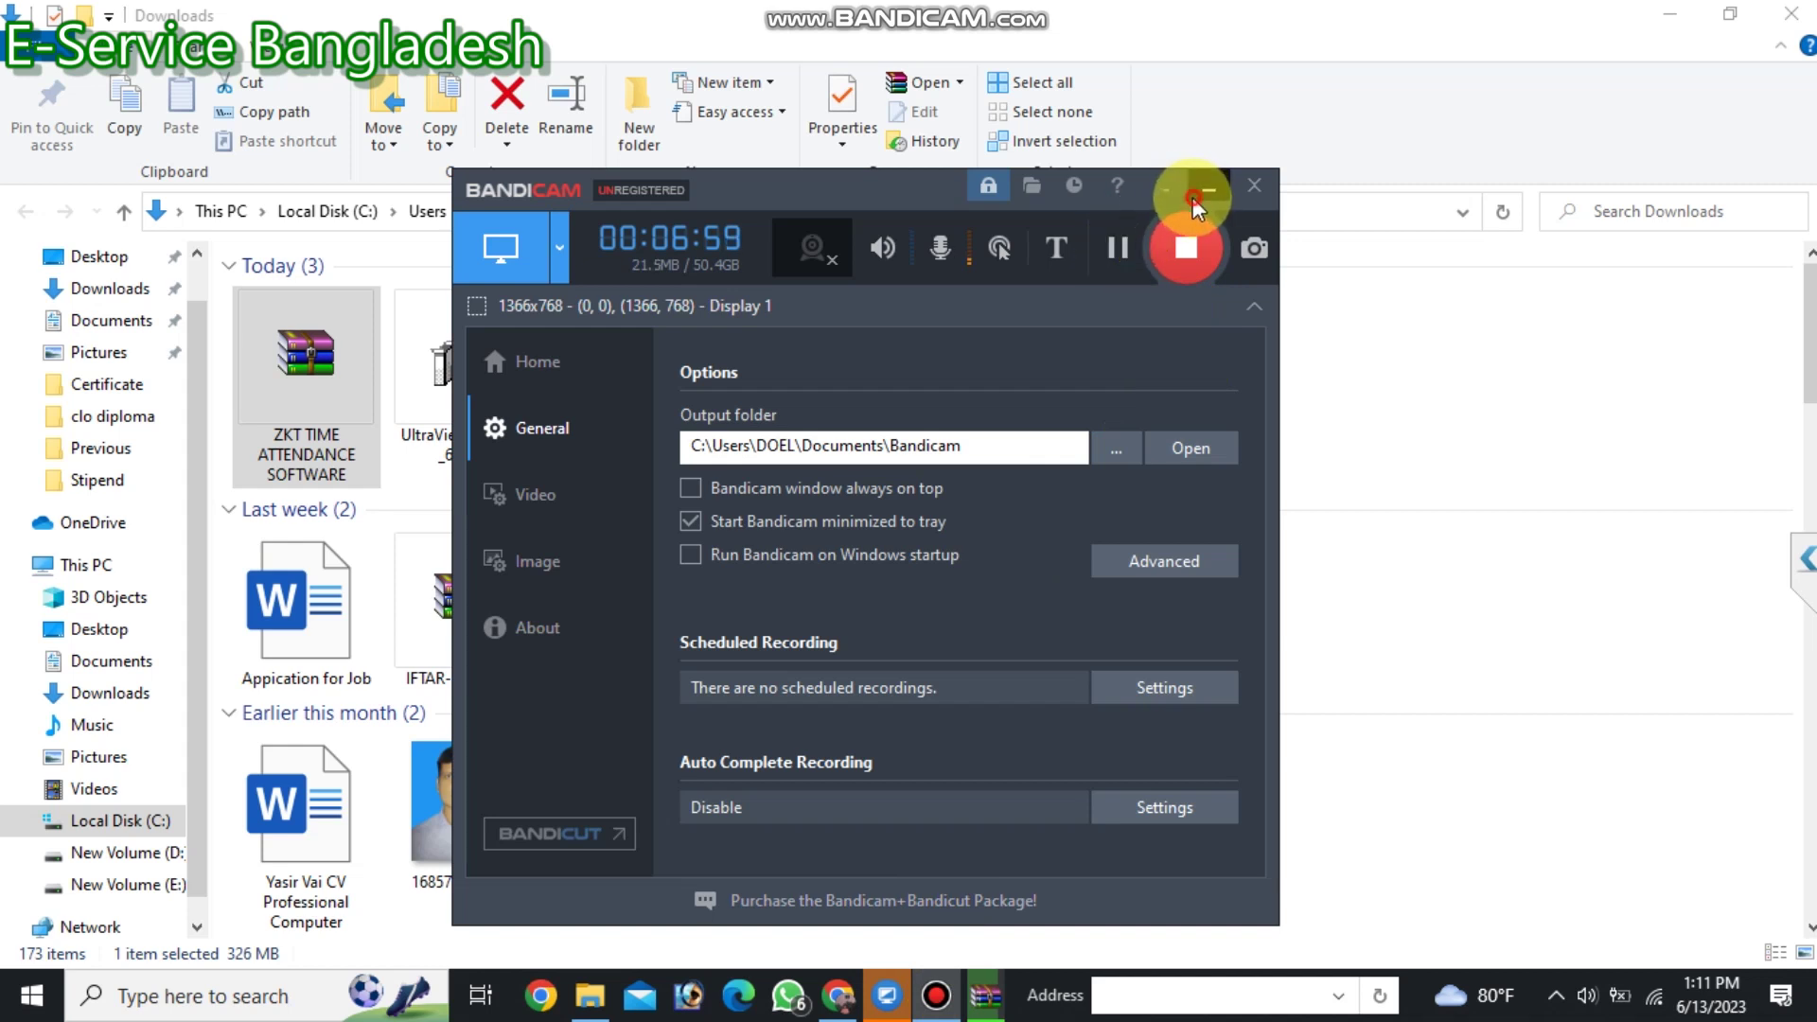
click(1165, 189)
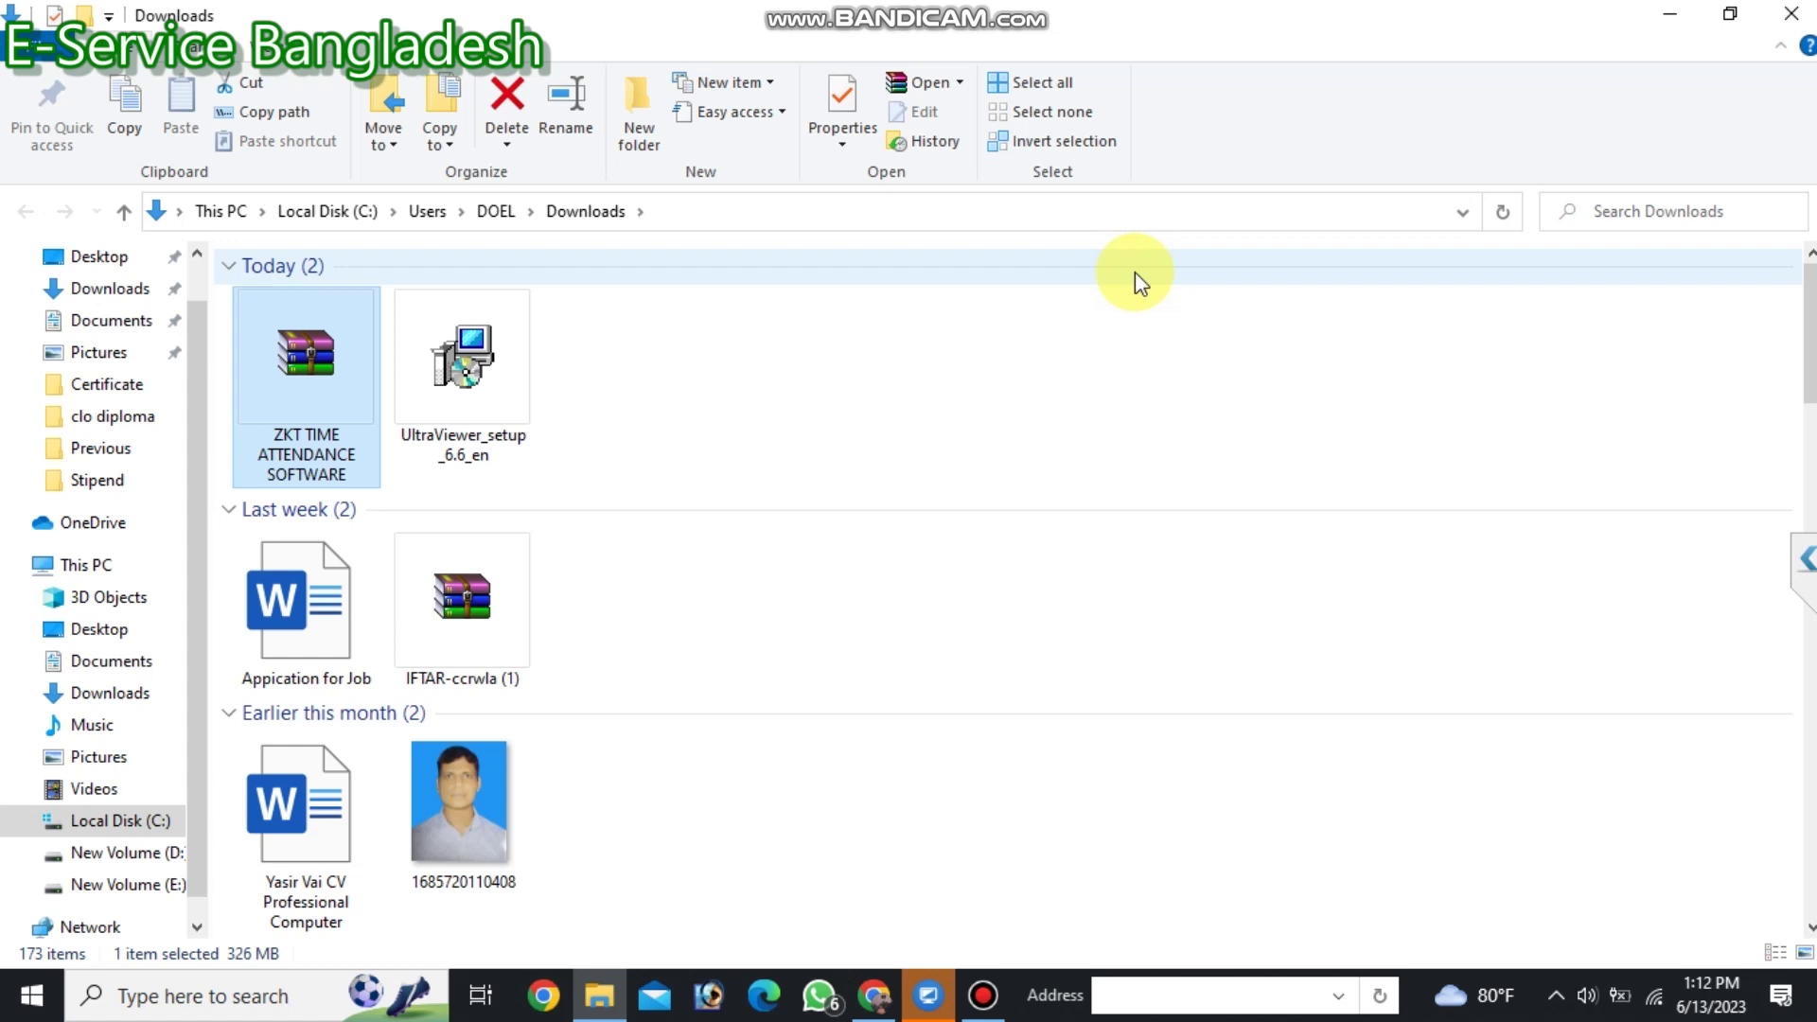
Open the extracted ZKT TIME ATTENDANCE SOFTWARE folder in Downloads and run setup.
scroll(634, 521, down, 10)
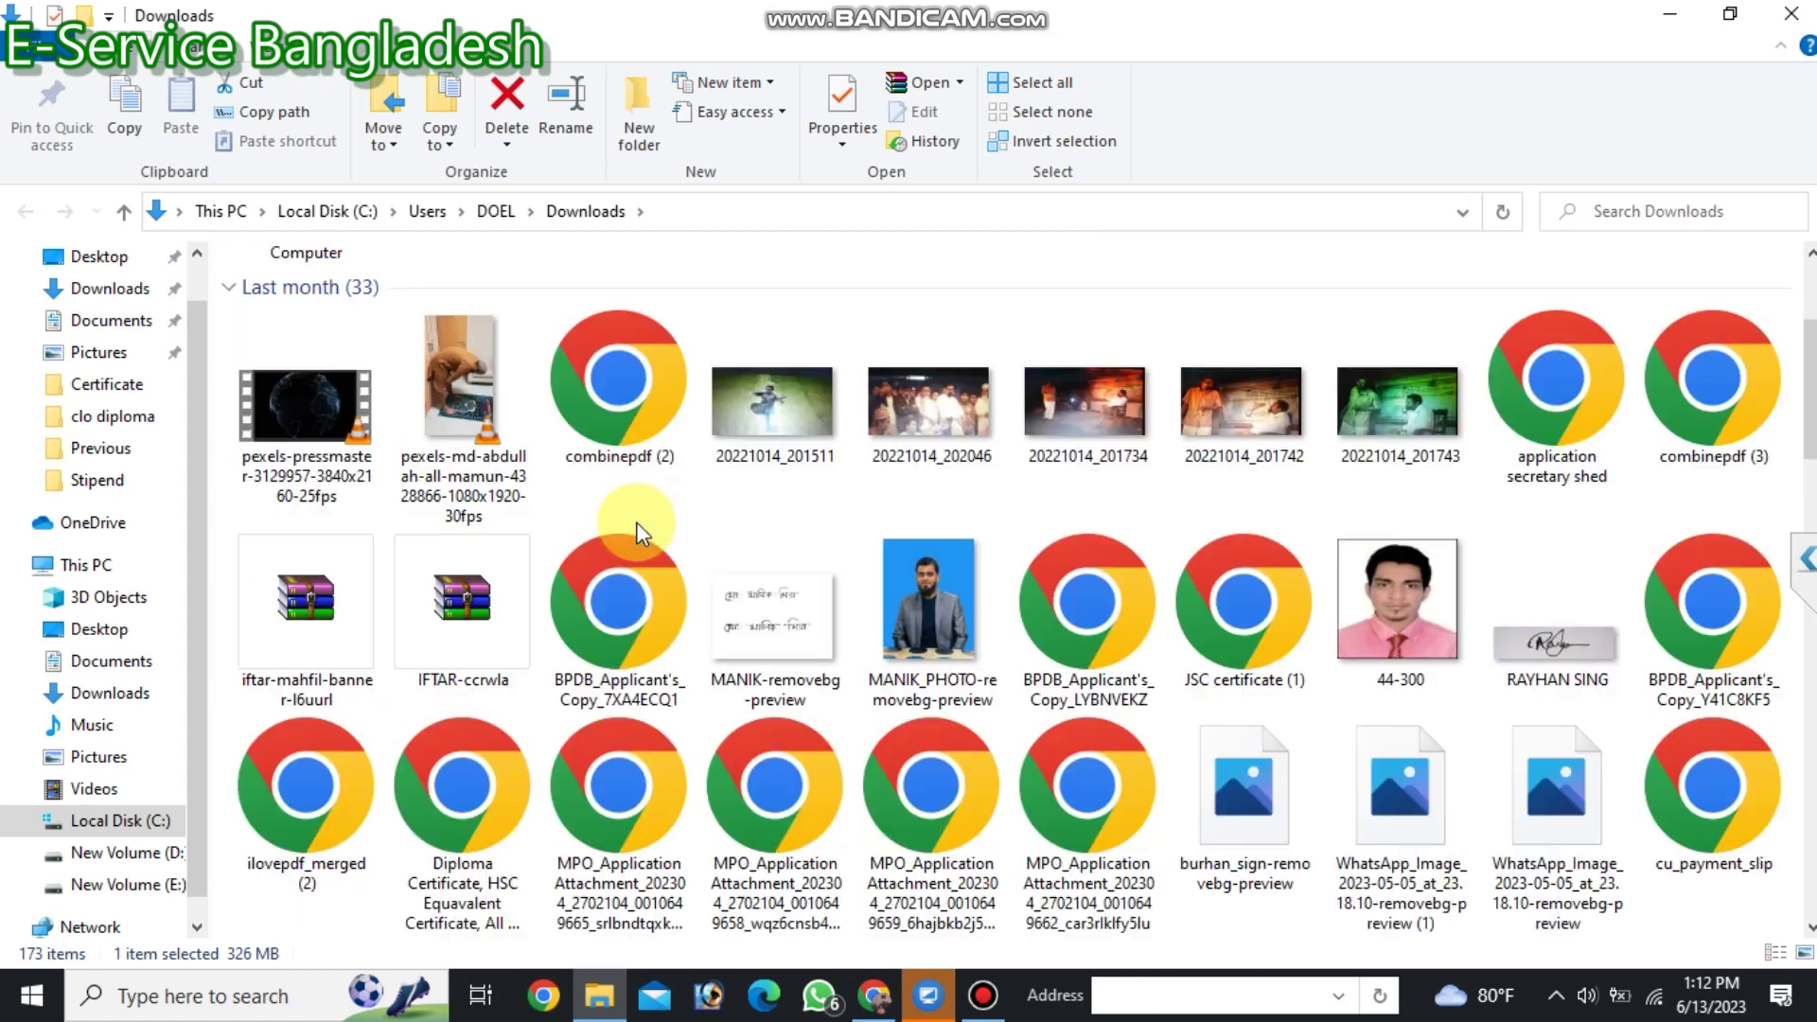
scroll(721, 566, down, 20)
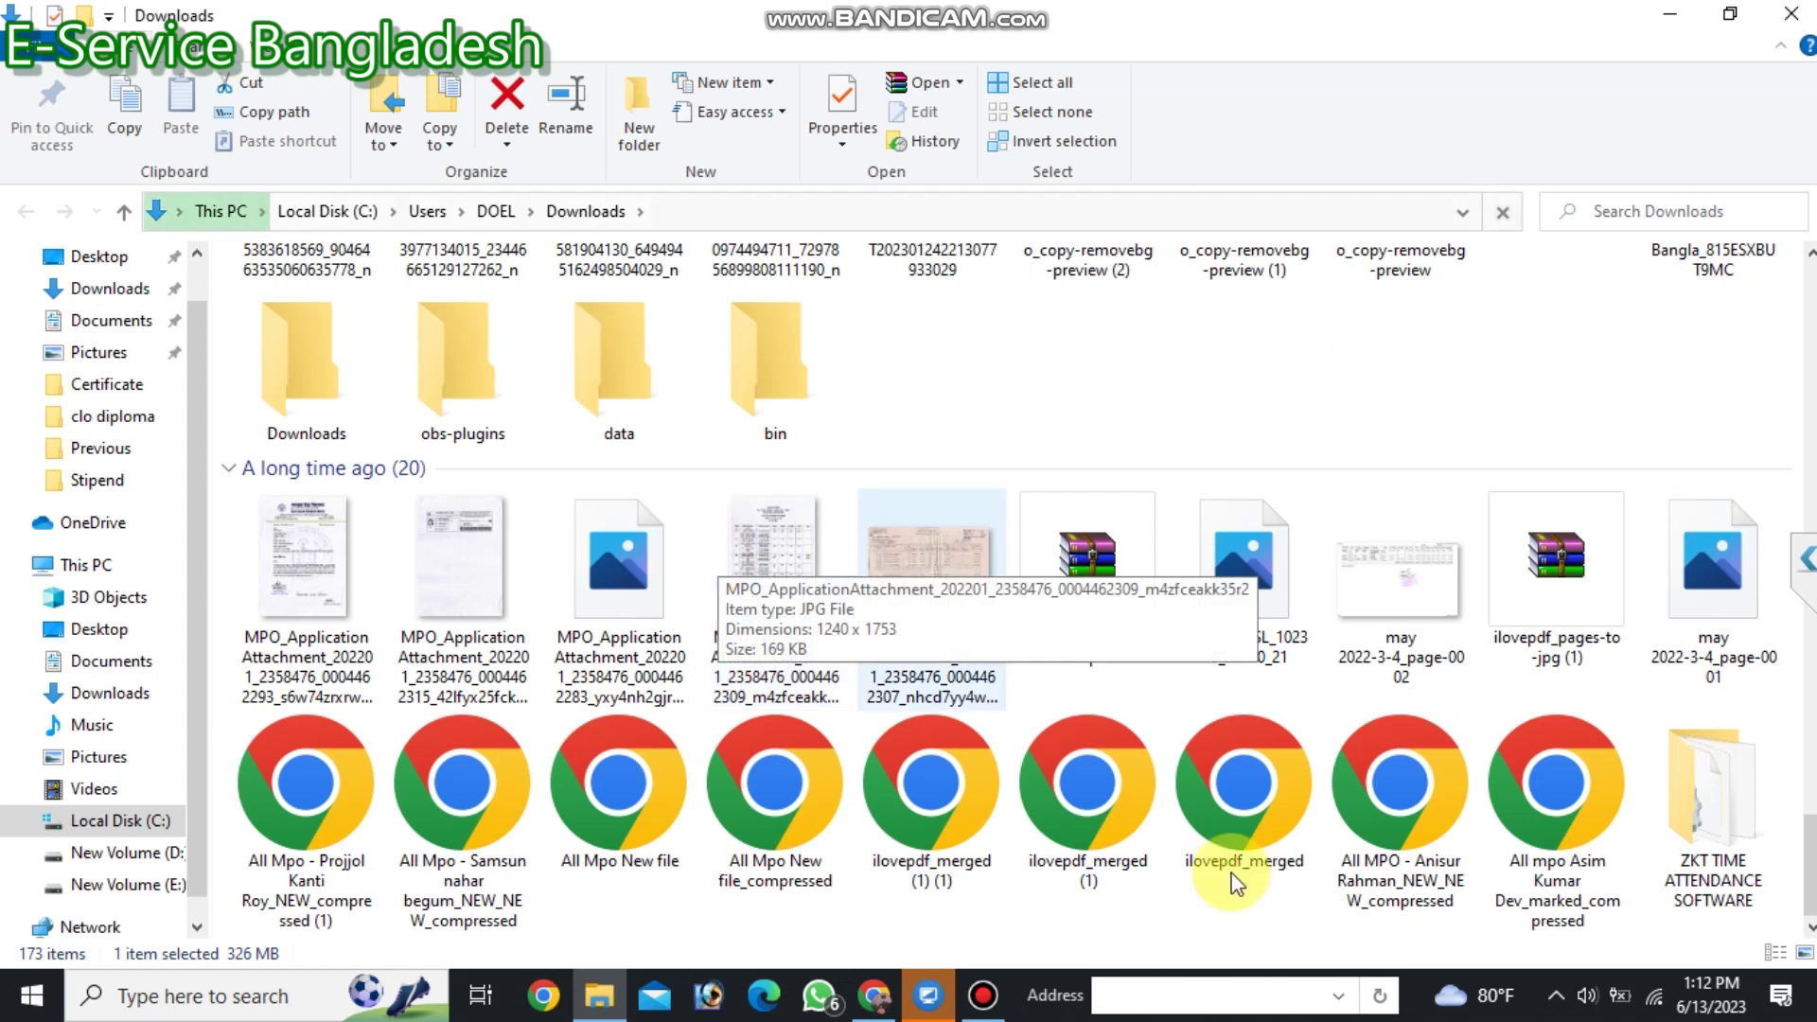
click(1731, 806)
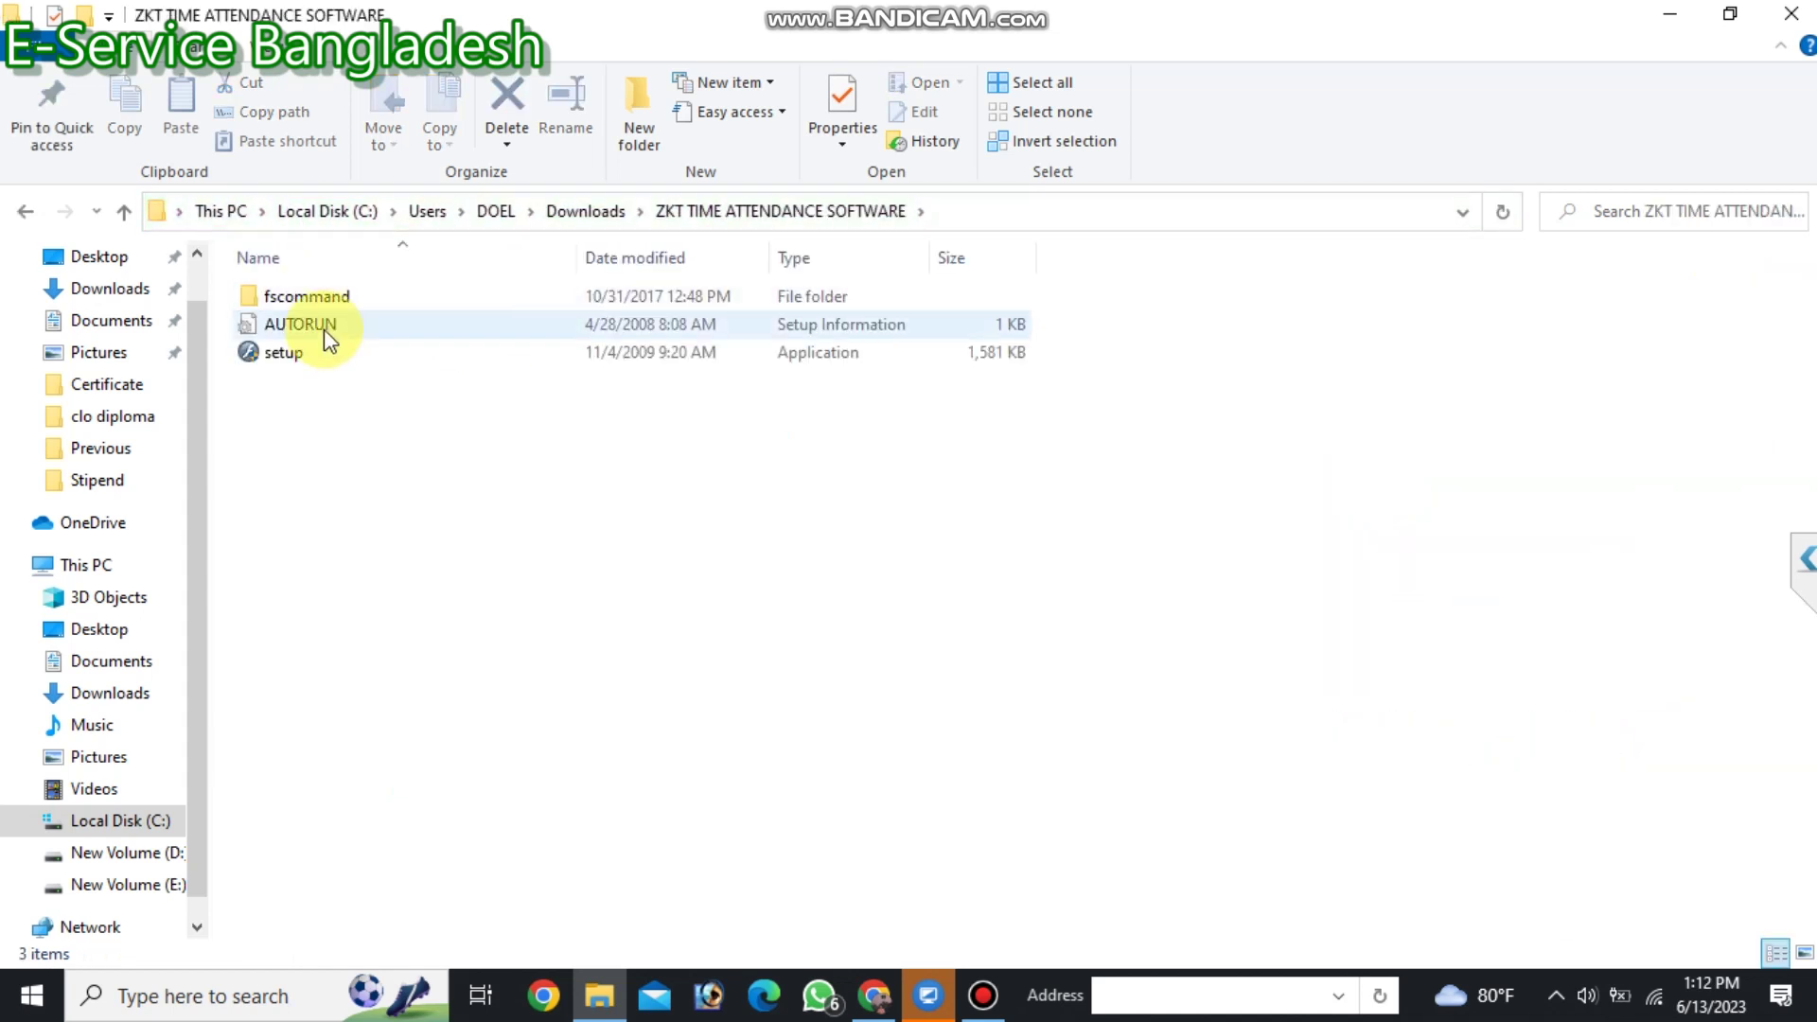
double_click(301, 350)
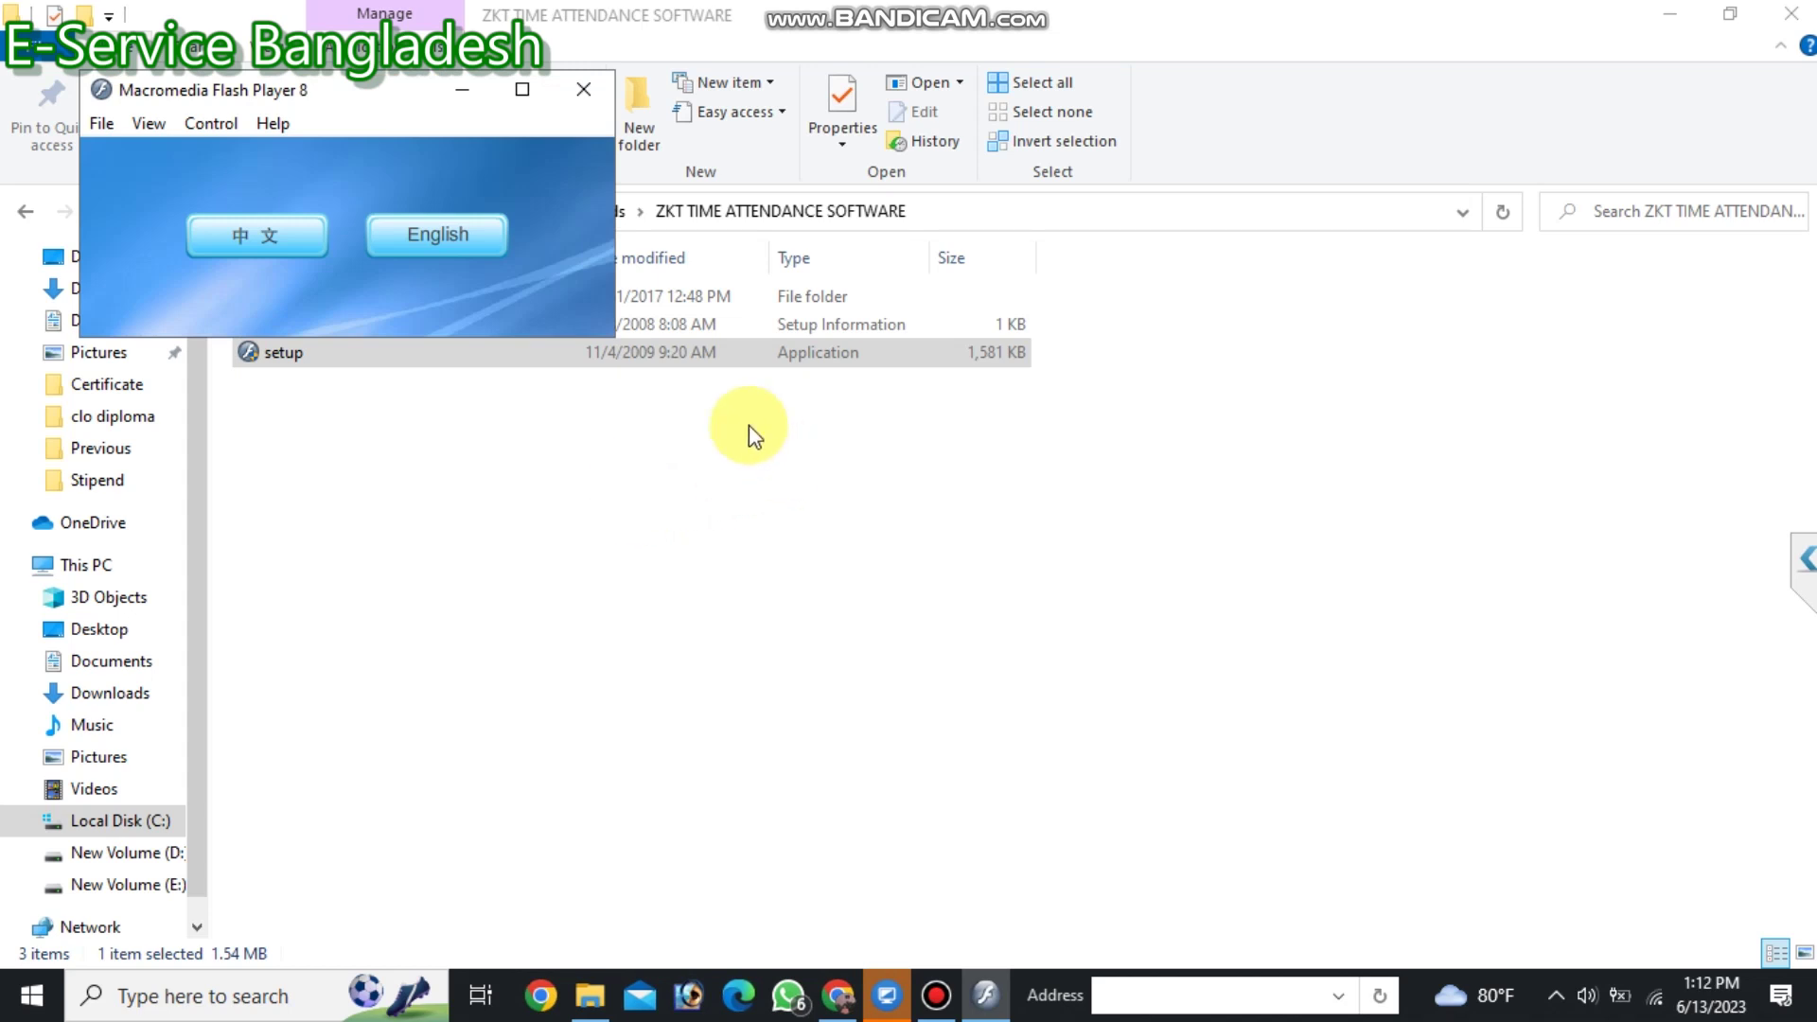
Choose the English launcher and start the ZKTecotime attendance software installation program.
click(485, 249)
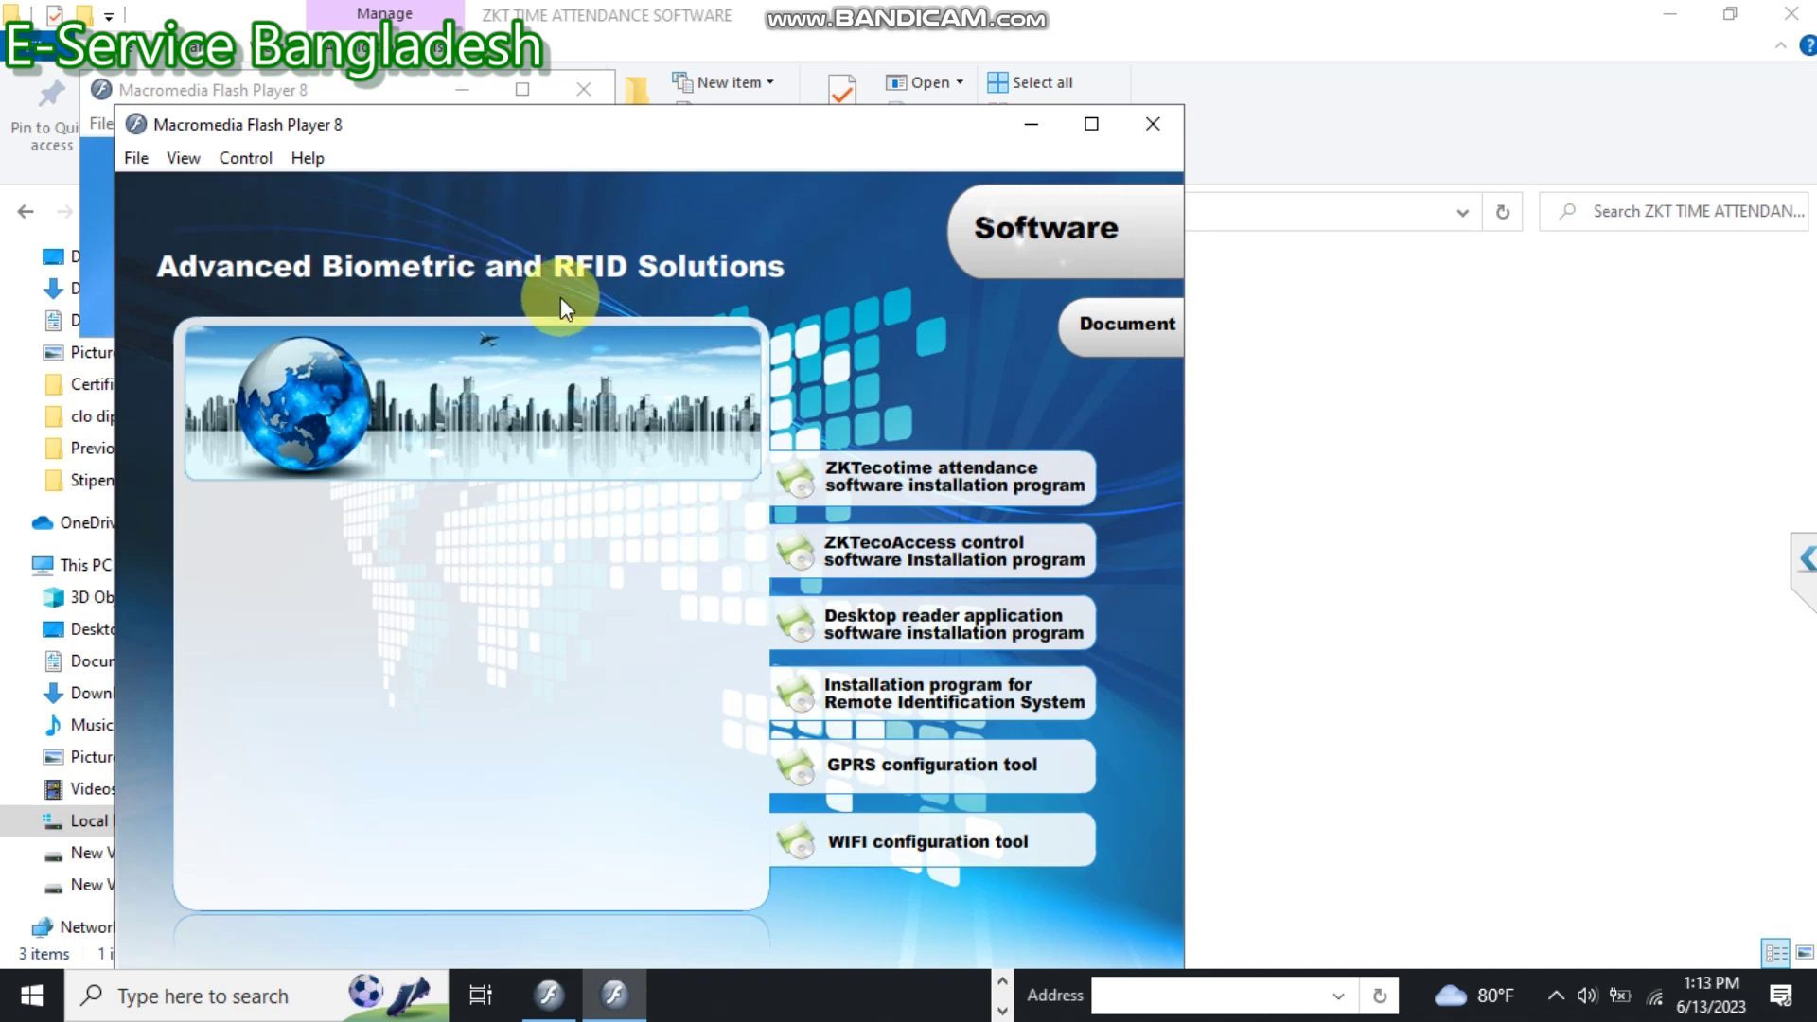
mouse_move(865, 481)
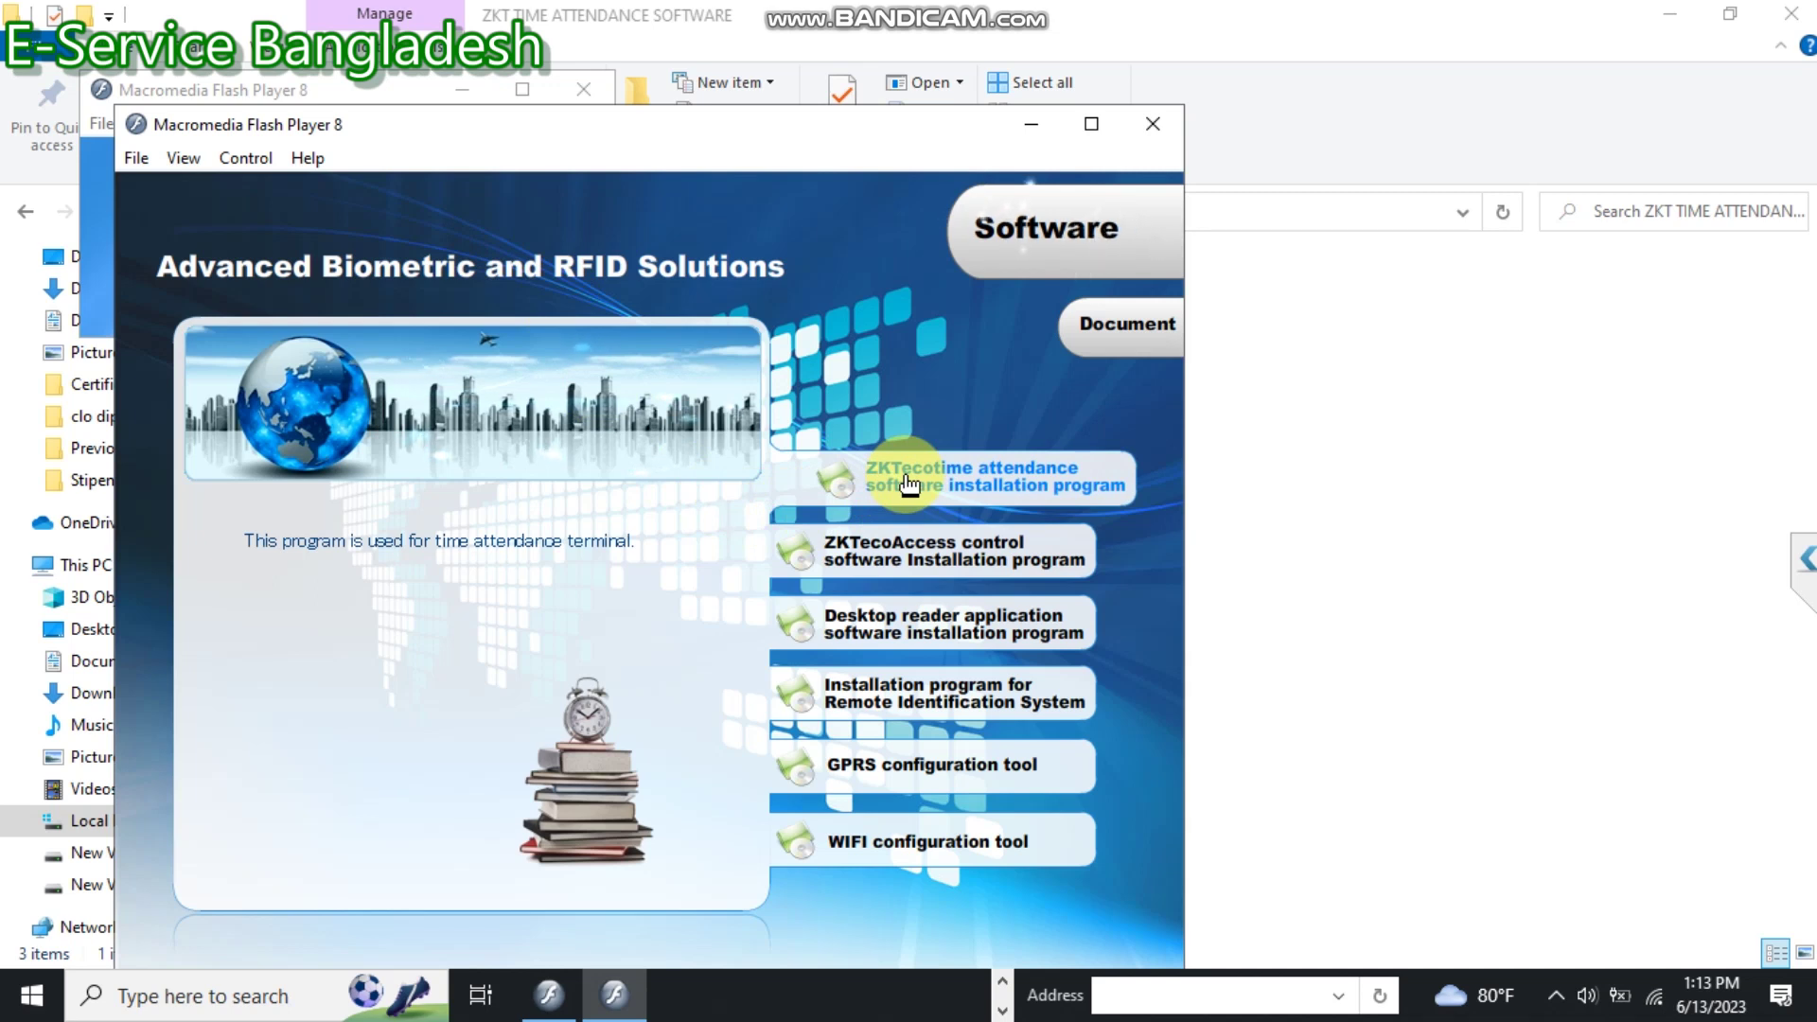
click(905, 477)
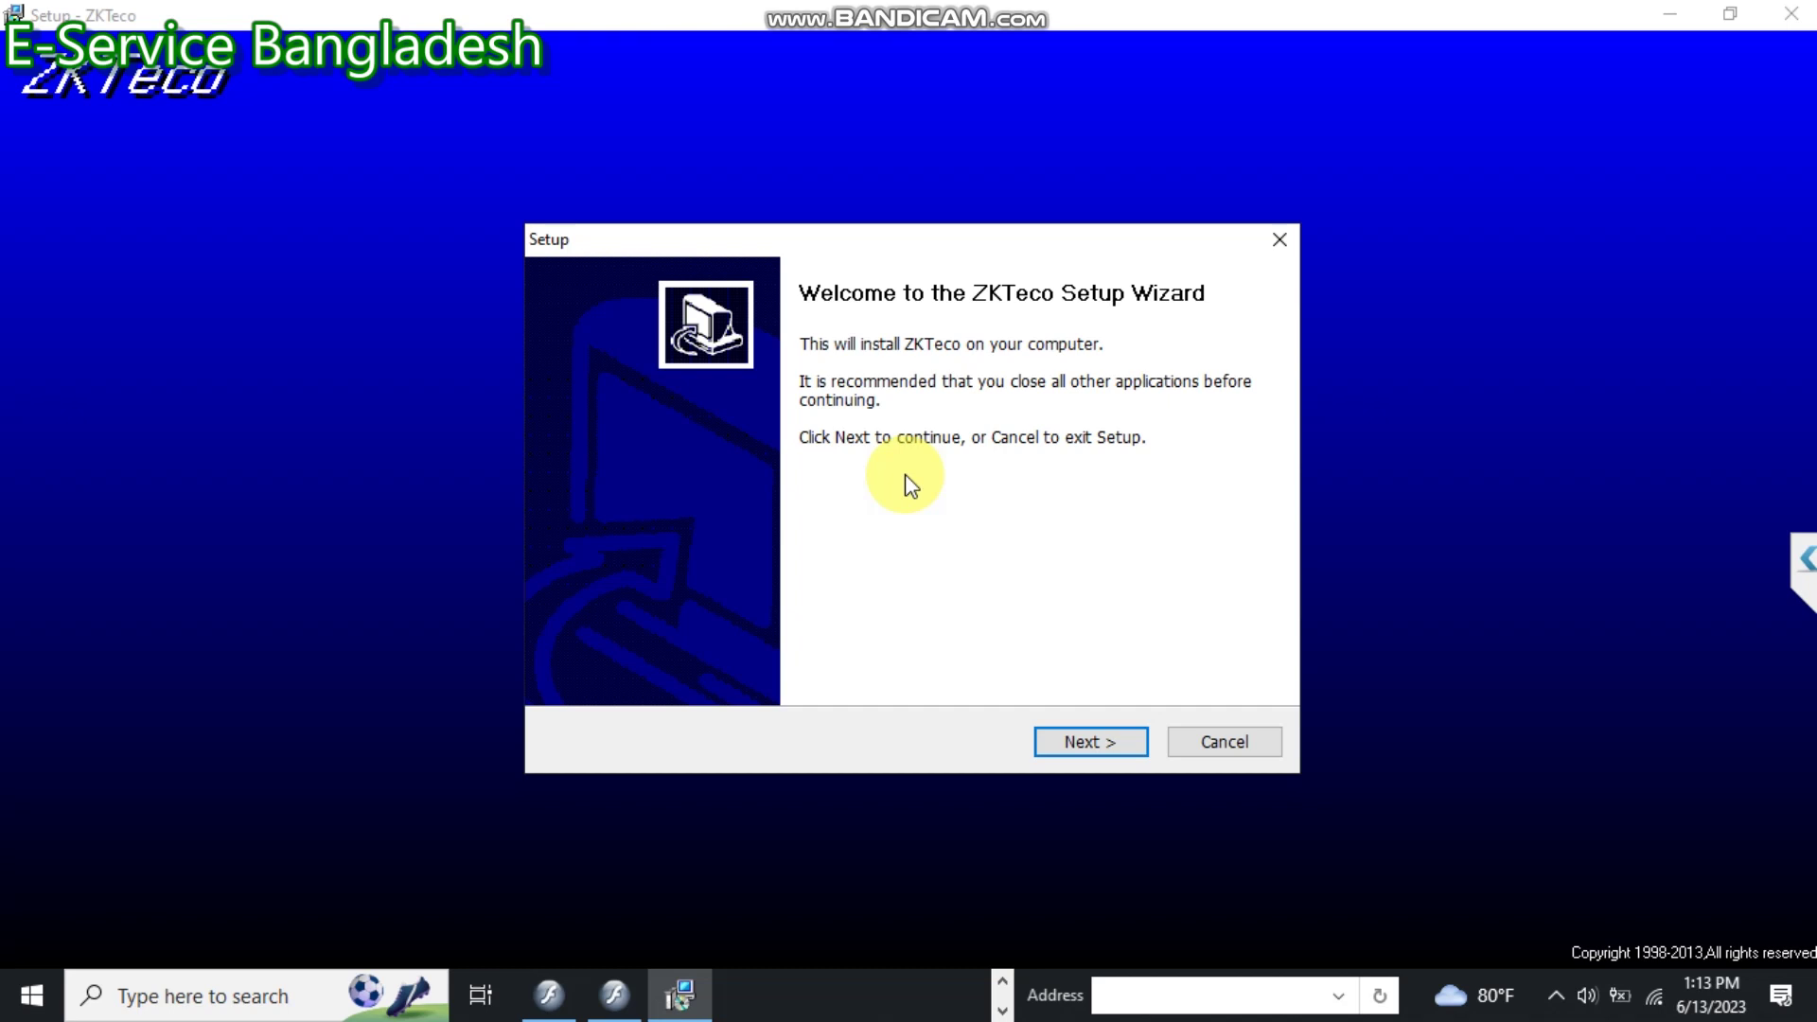
Accept the licence agreement and install ZKTeco with the default install location and Start Menu folder.
click(1088, 744)
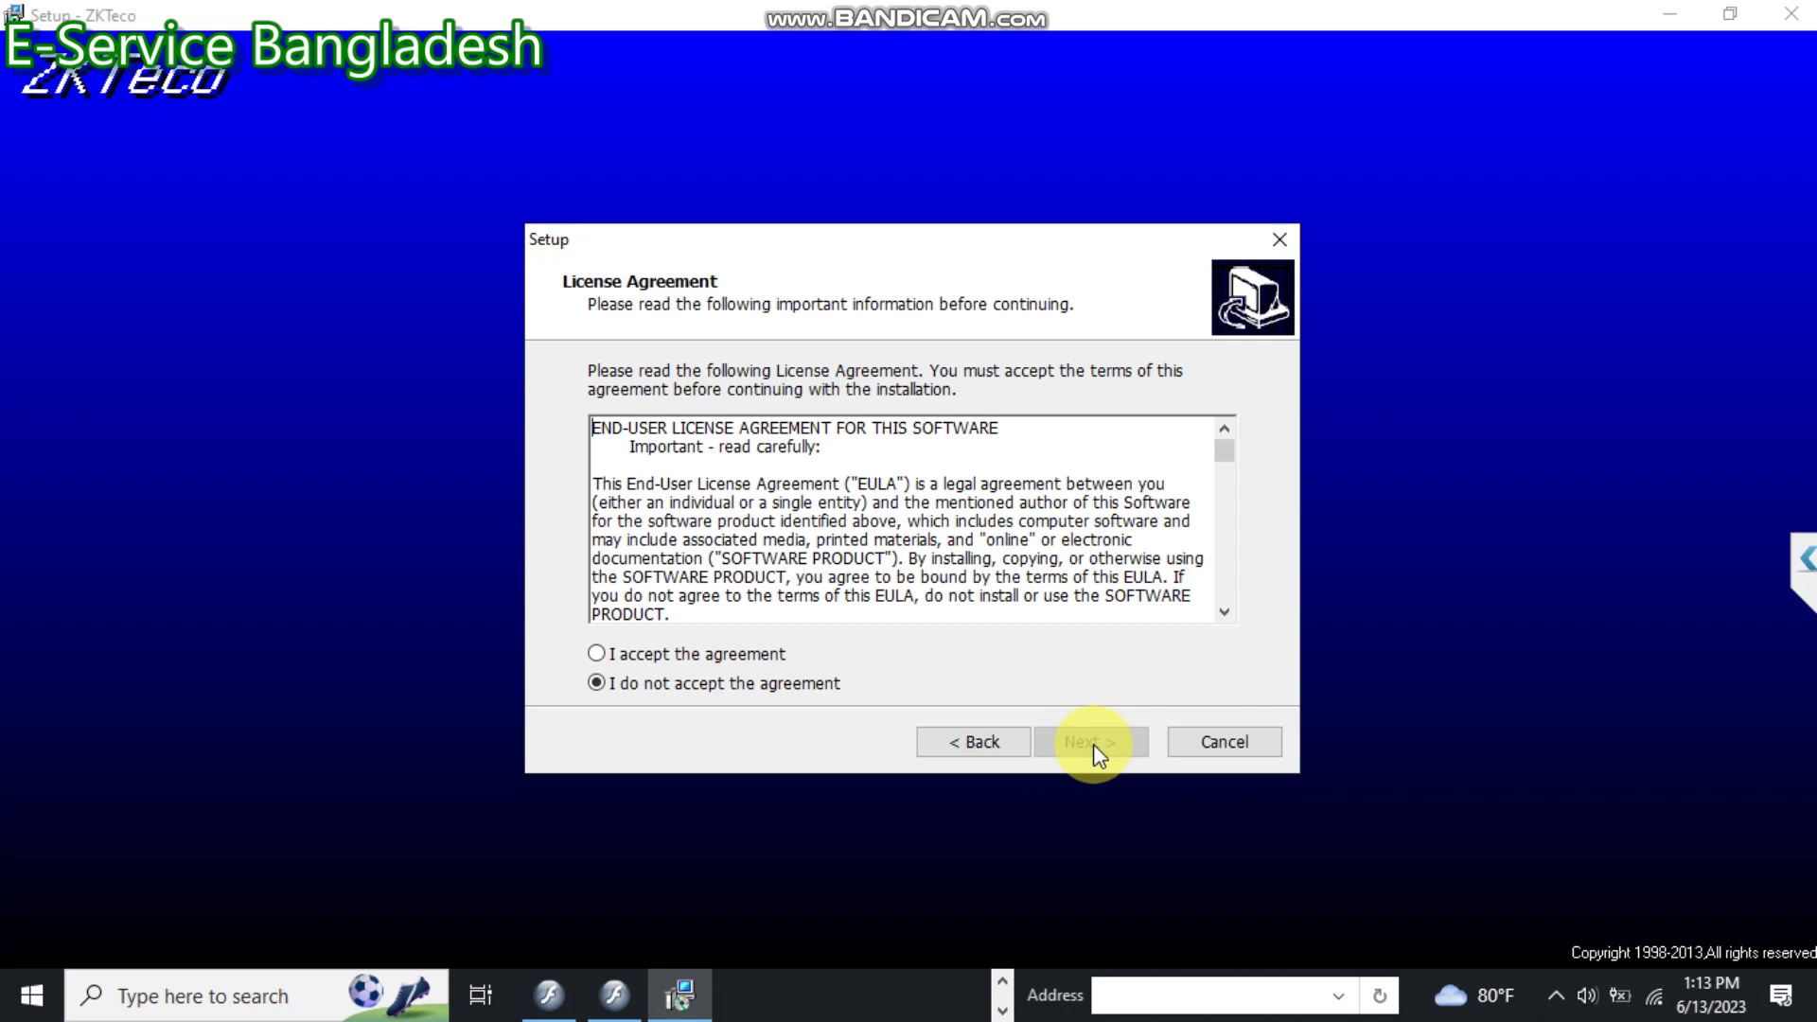
click(752, 657)
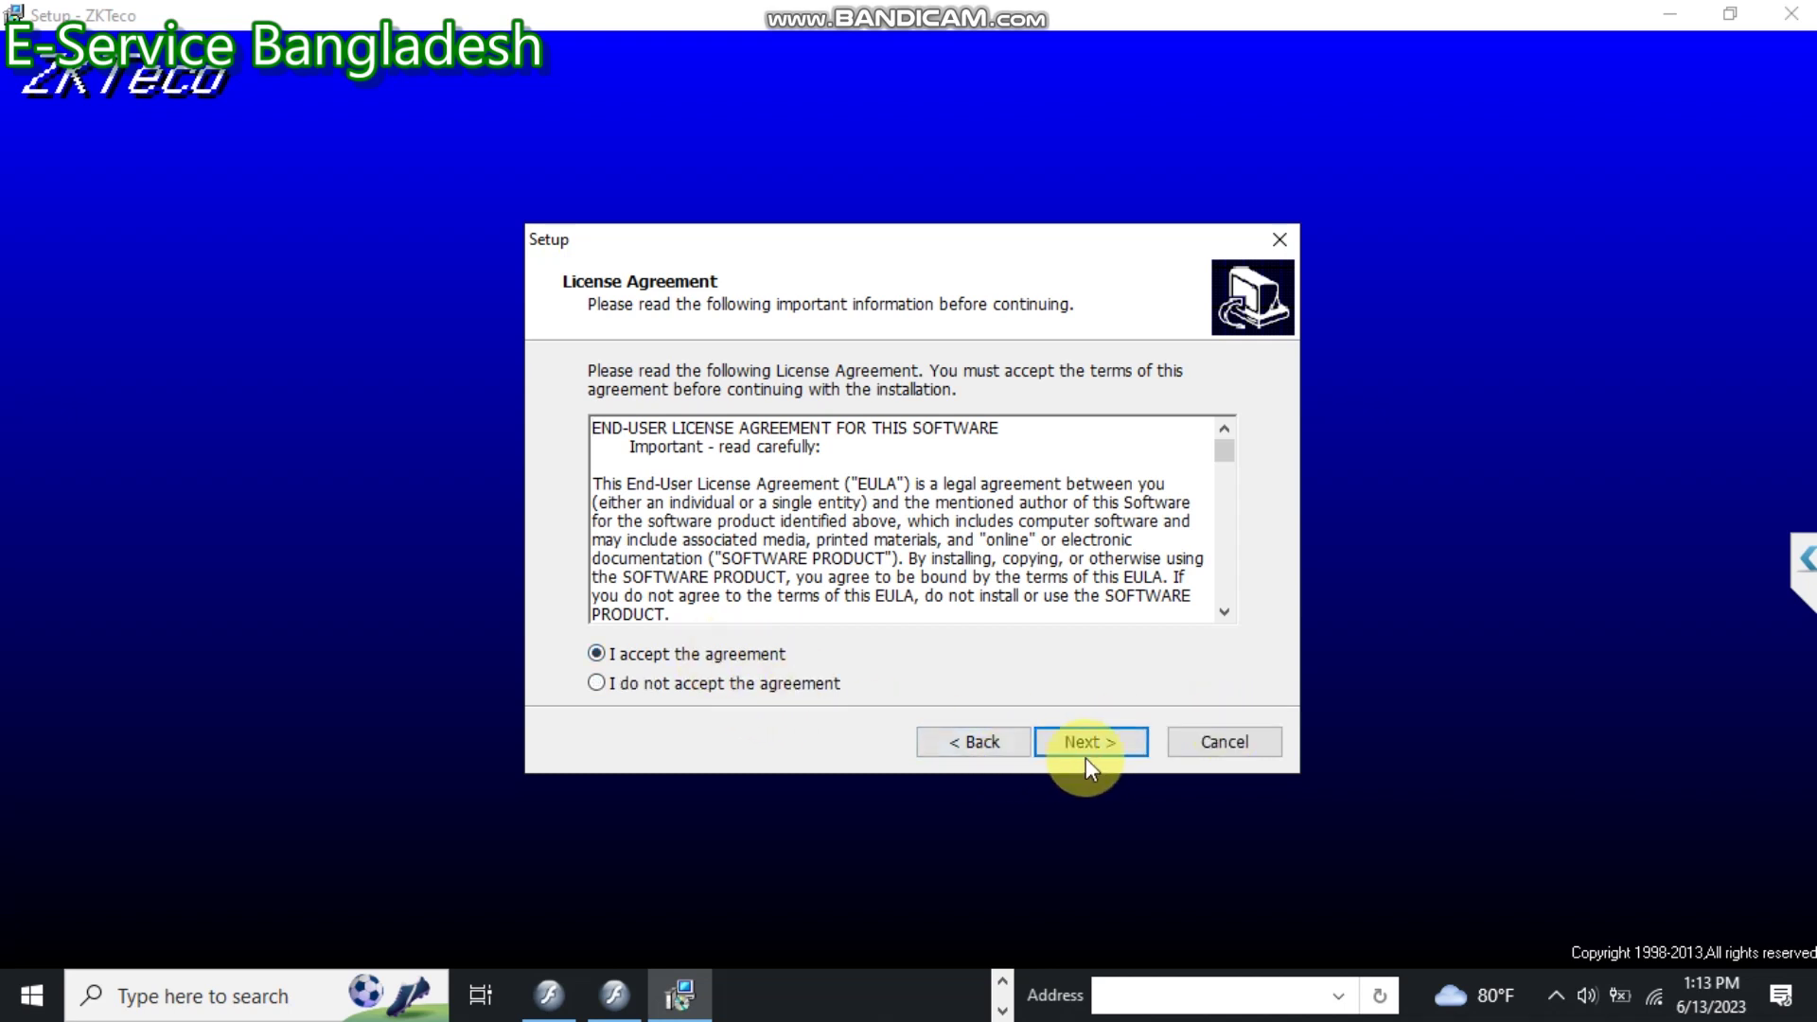
click(1098, 733)
click(1096, 740)
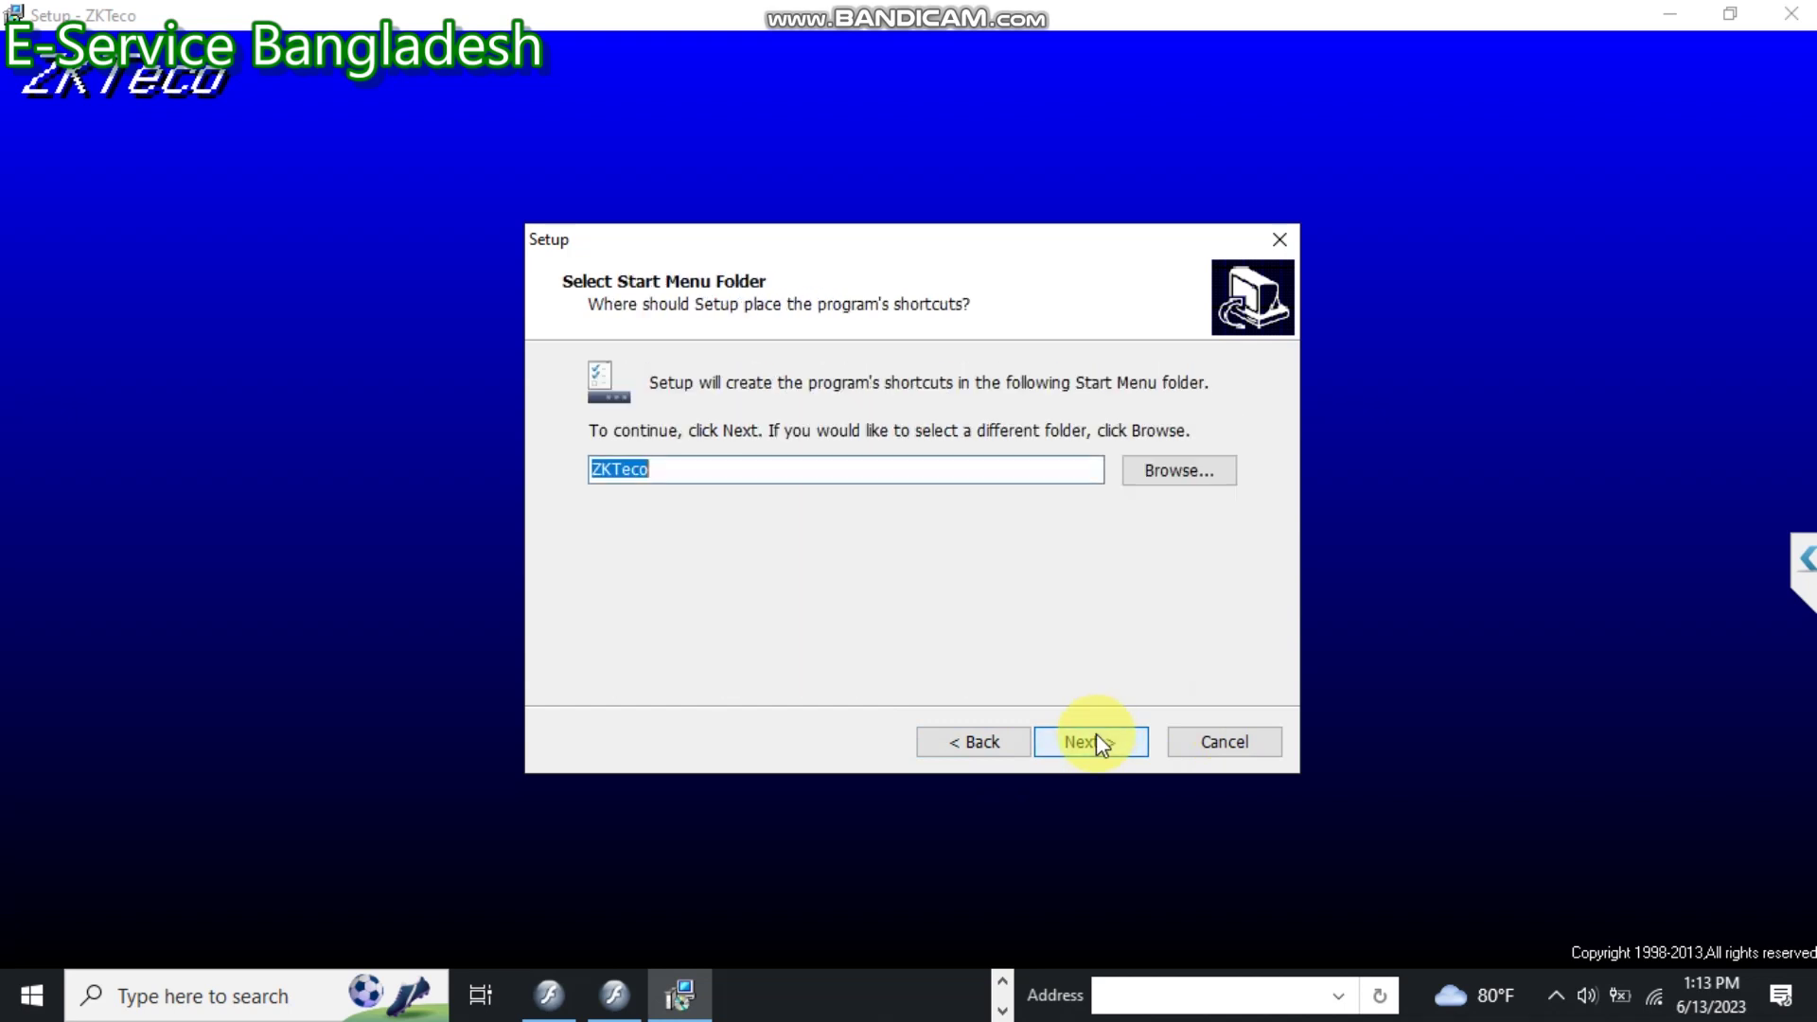
click(1095, 741)
click(1095, 741)
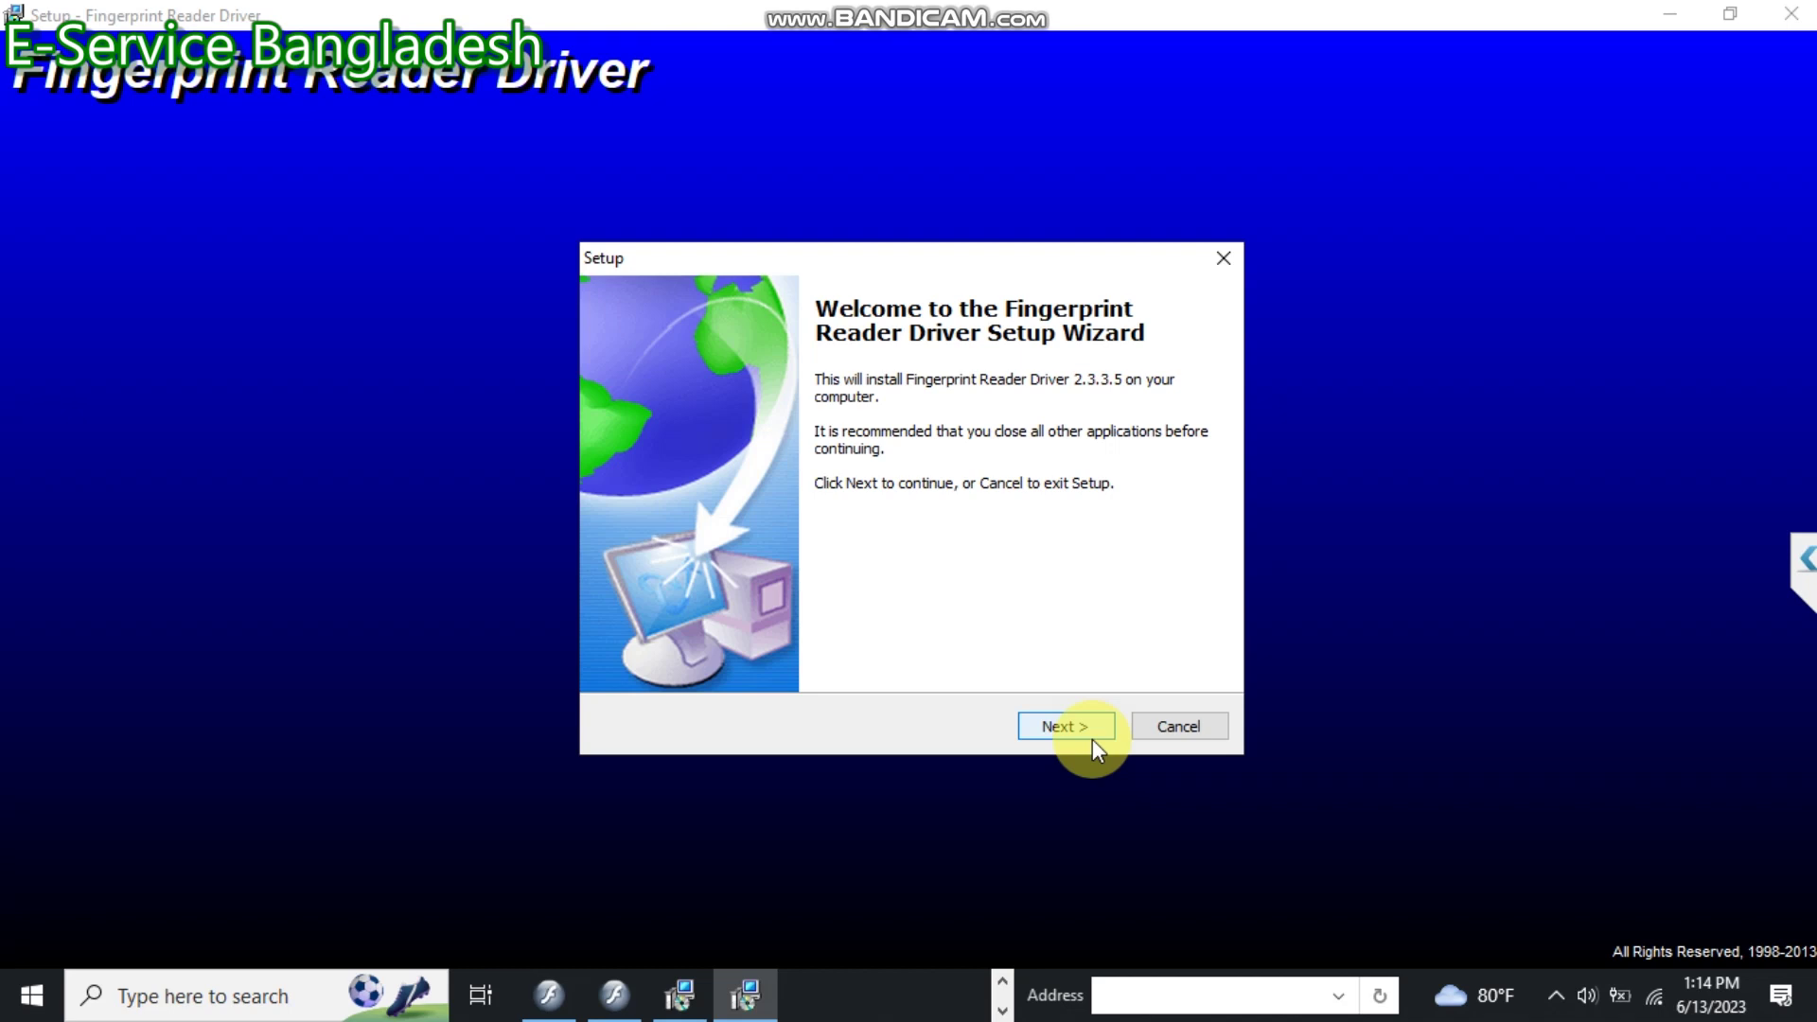
Move past the Fingerprint Reader Driver welcome page and begin installing the driver.
click(1062, 727)
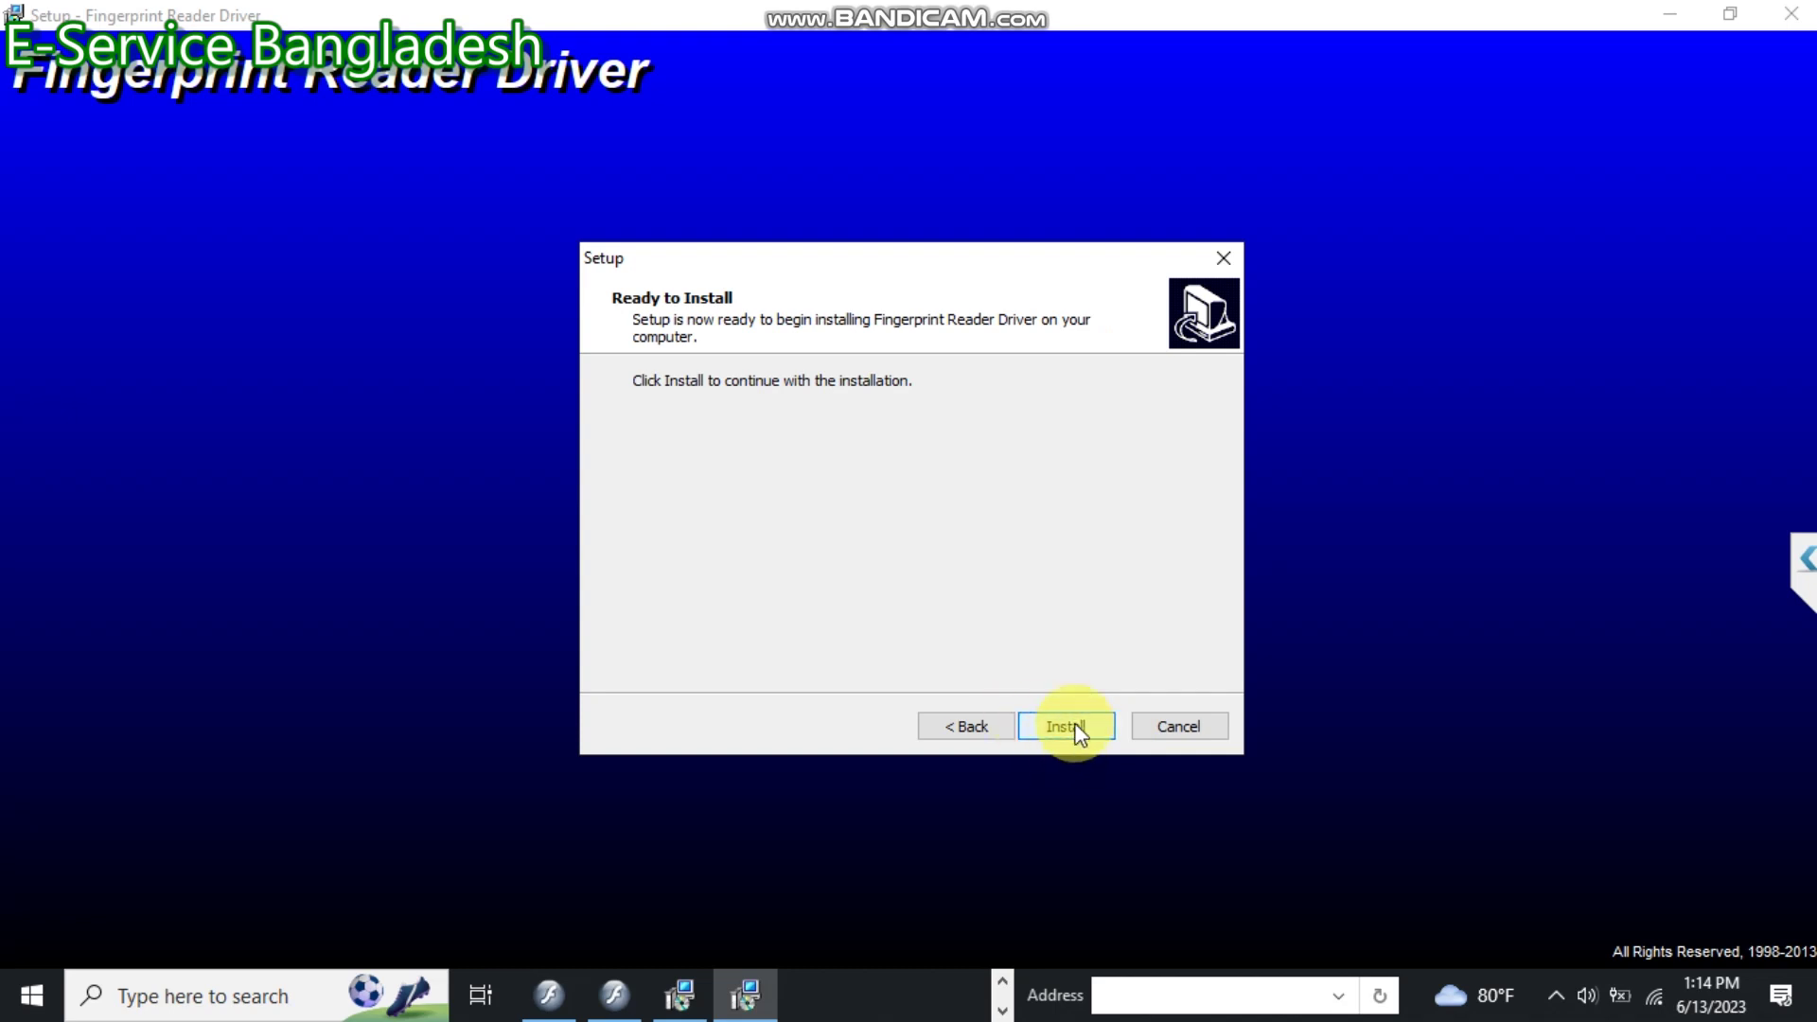
click(1067, 727)
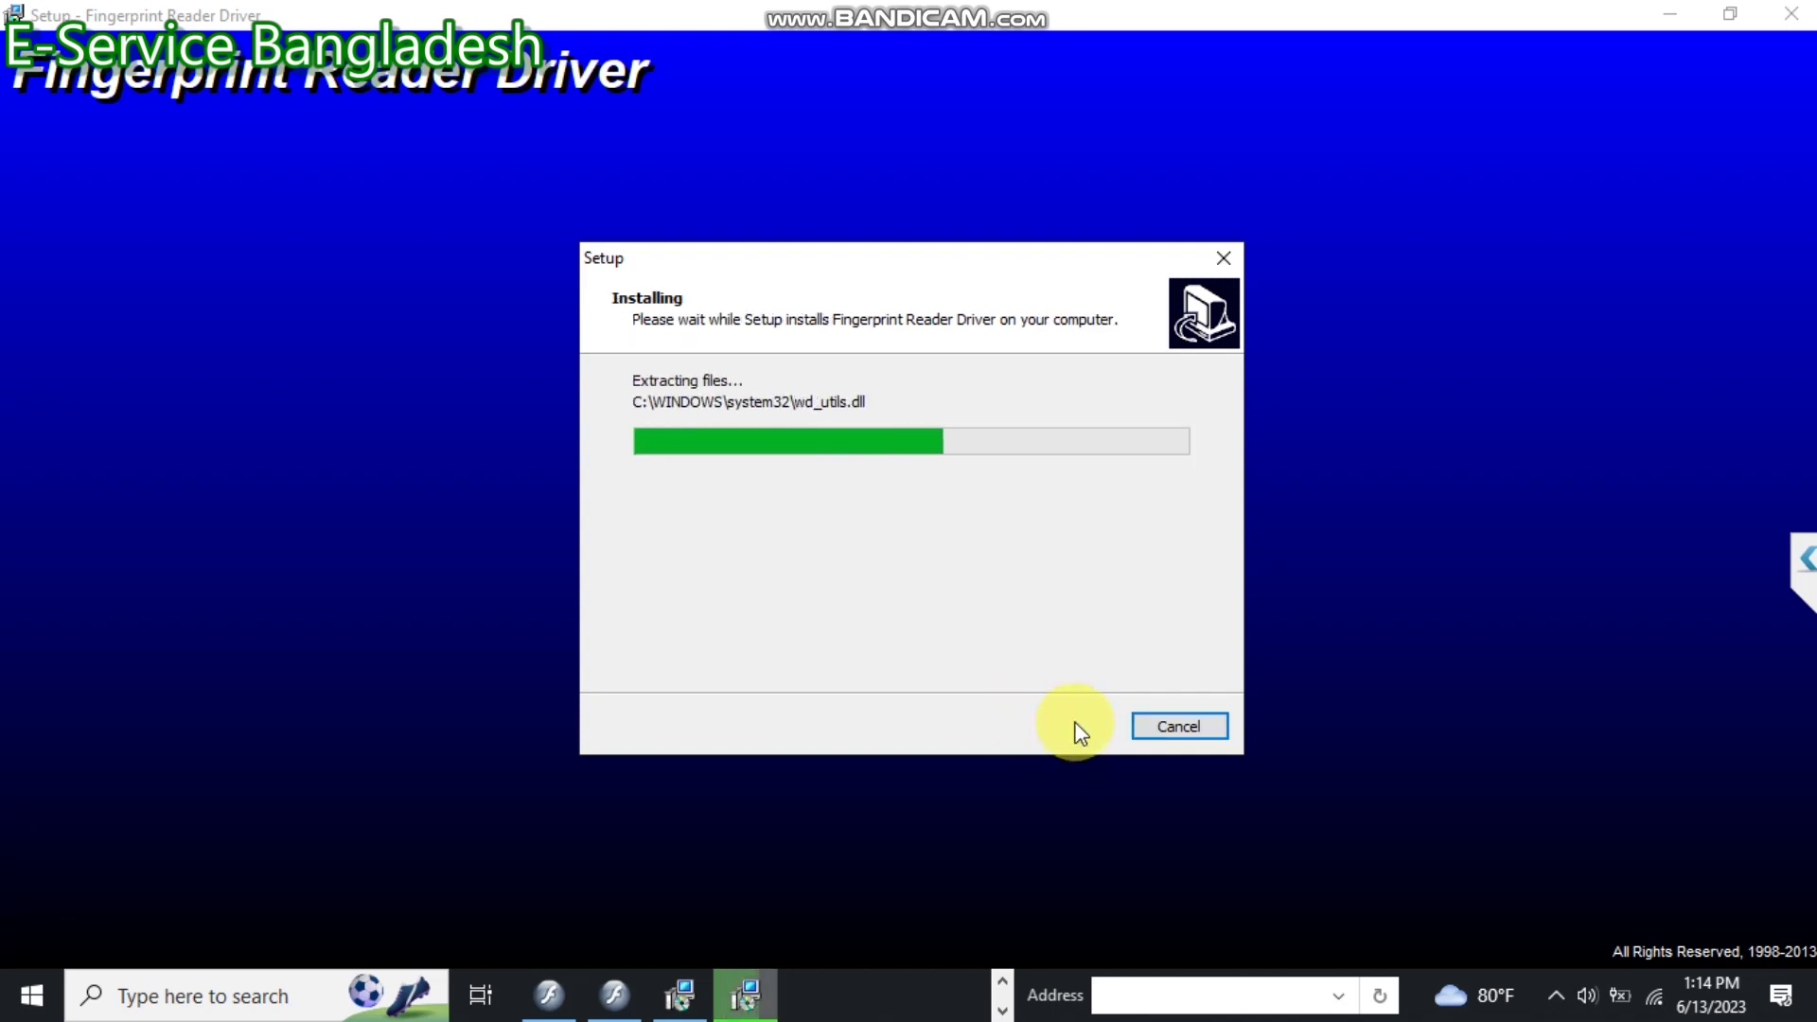